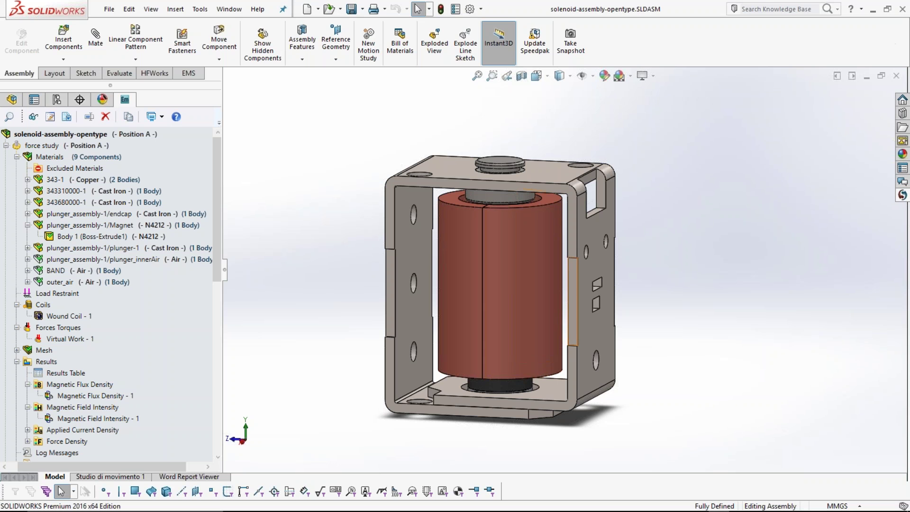
# Cut the solenoid assembly with a planar section view on the right plane, Piano destro
pyautogui.moveTo(416, 350); pyautogui.dragTo(365, 251, button='middle')
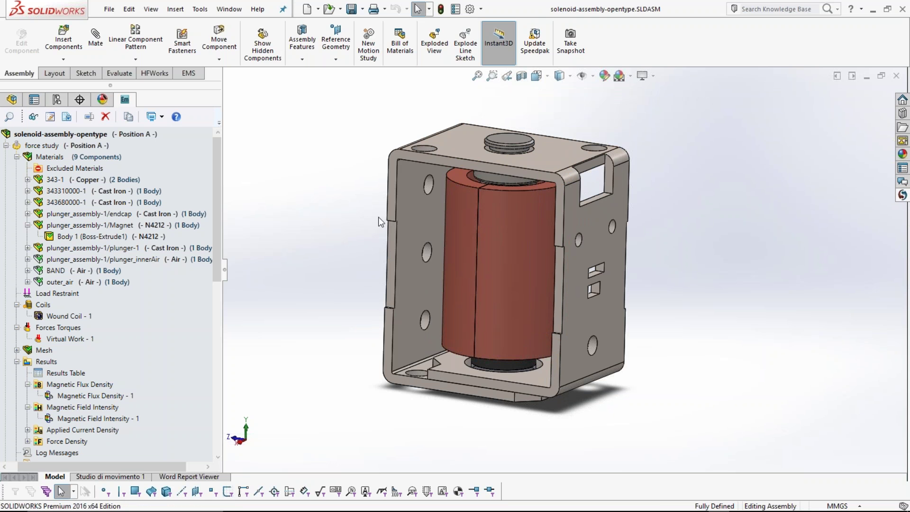
pyautogui.click(522, 78)
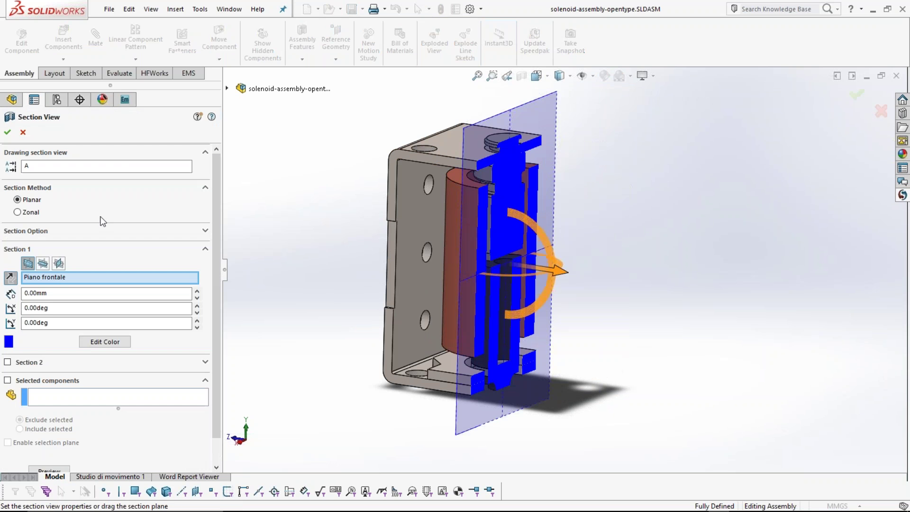
pyautogui.click(59, 263)
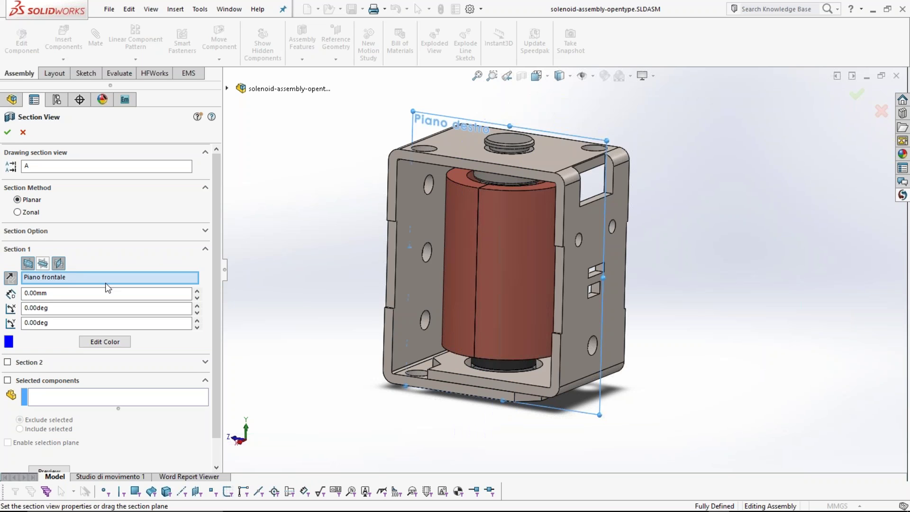
pyautogui.click(7, 132)
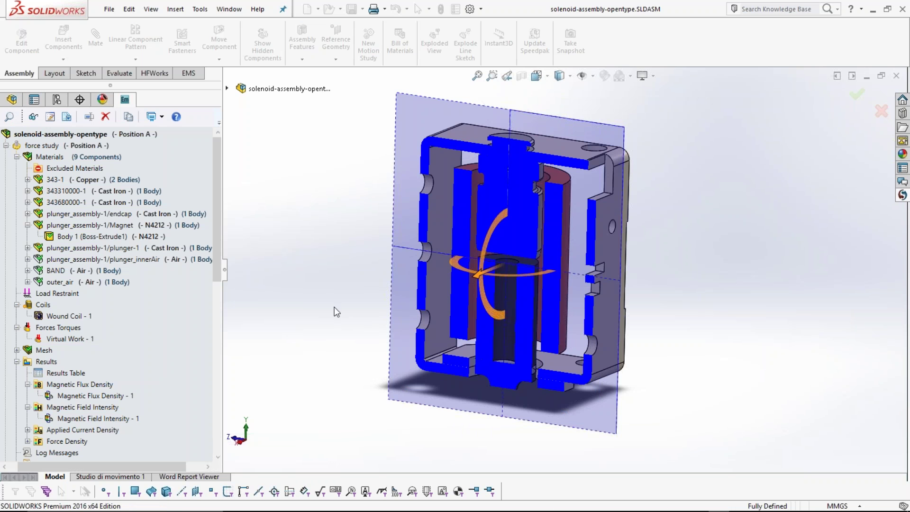
pyautogui.moveTo(332, 317); pyautogui.dragTo(327, 297, button='middle')
pyautogui.scroll(-3, 508, 277)
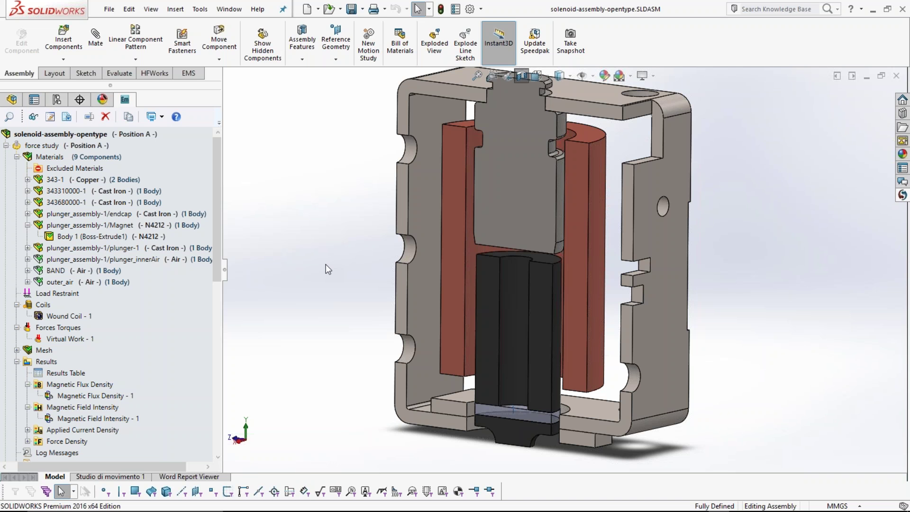
# Examine the sectioned coil, plunger and magnet, identifying each part in the cutaway solenoid assembly
pyautogui.click(456, 151)
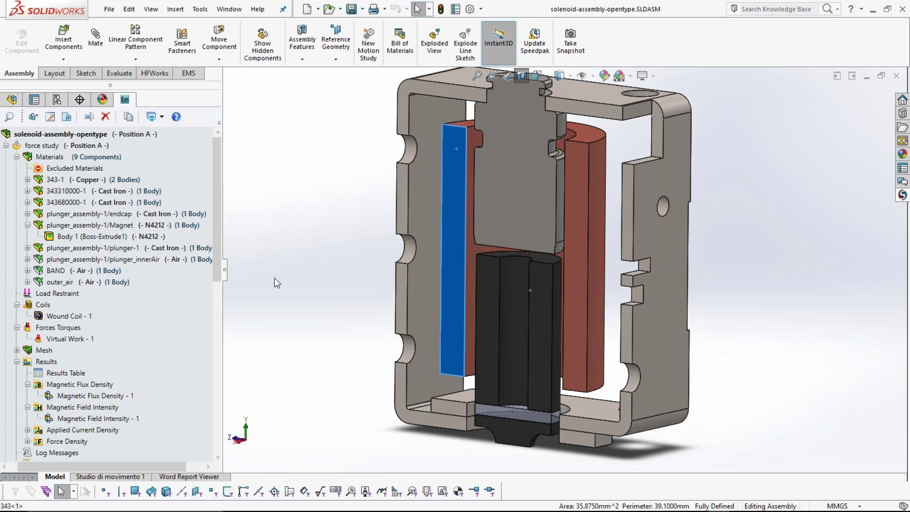
pyautogui.click(315, 268)
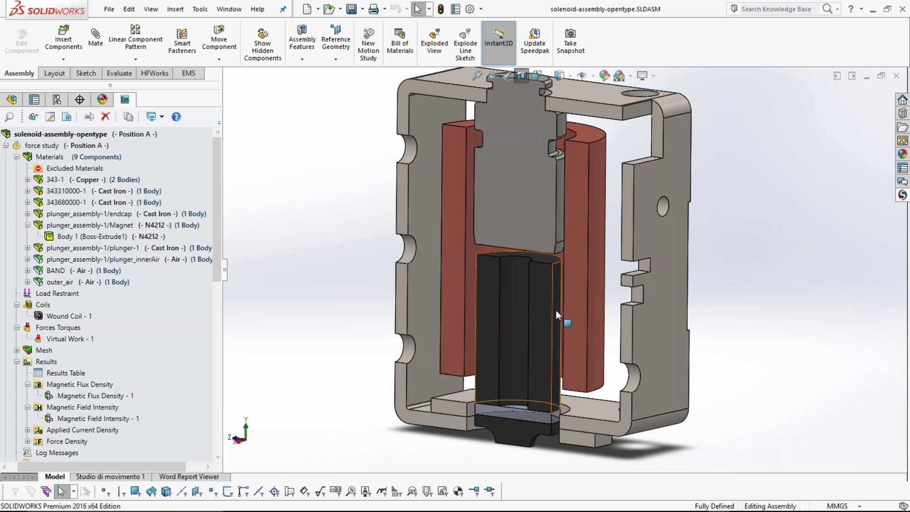
pyautogui.click(496, 280)
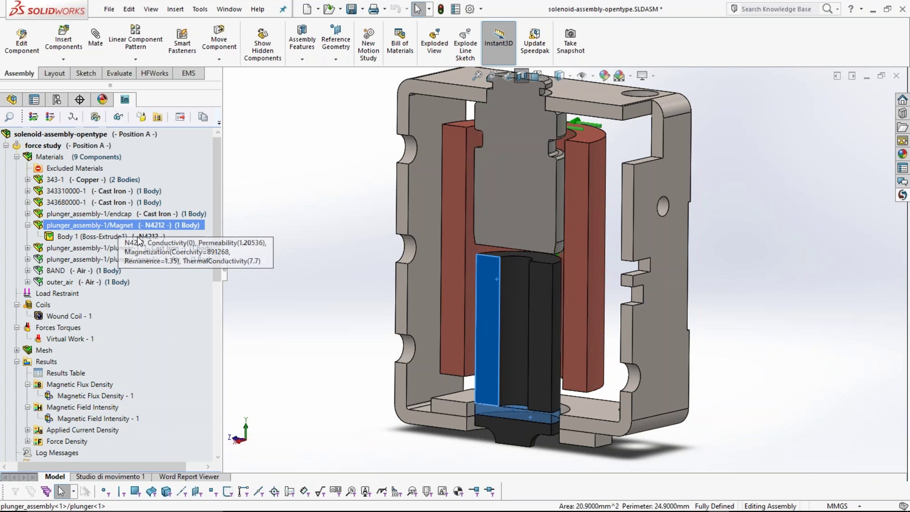
pyautogui.click(270, 349)
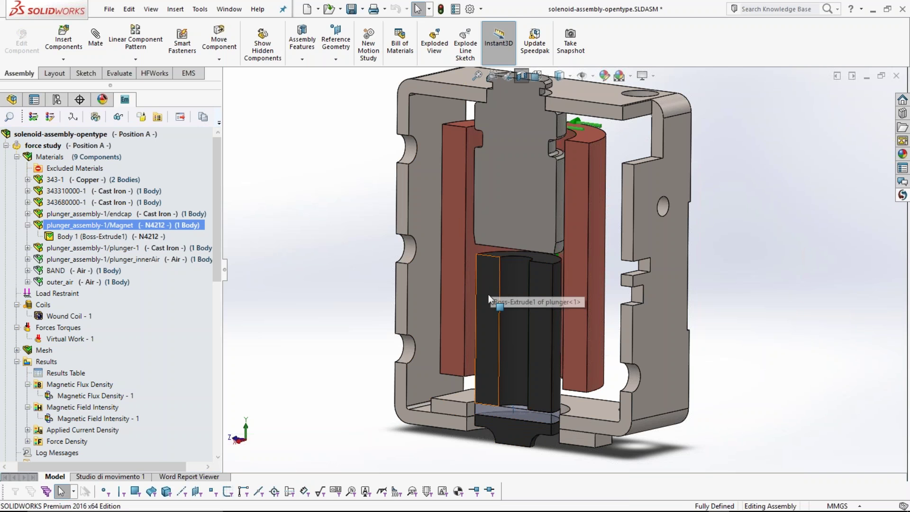
pyautogui.click(506, 412)
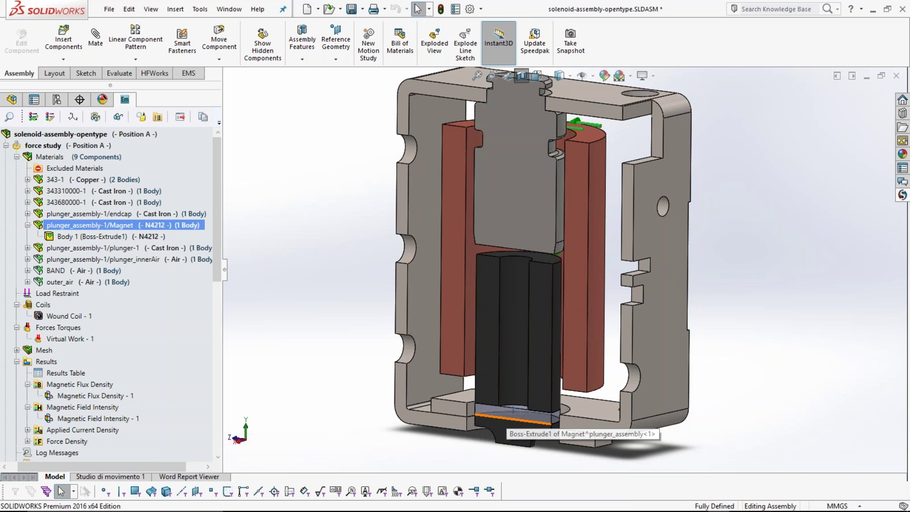
pyautogui.moveTo(454, 464); pyautogui.dragTo(488, 467, button='middle')
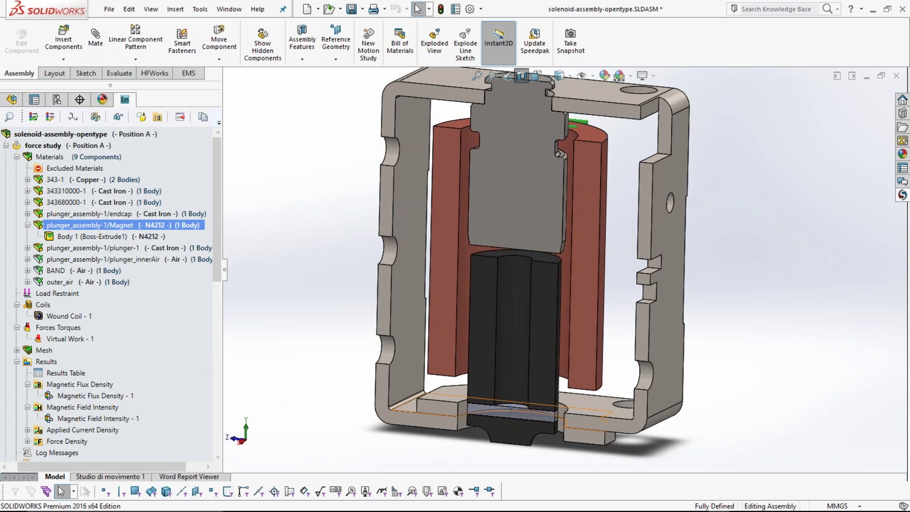
pyautogui.moveTo(335, 415); pyautogui.dragTo(361, 392, button='middle')
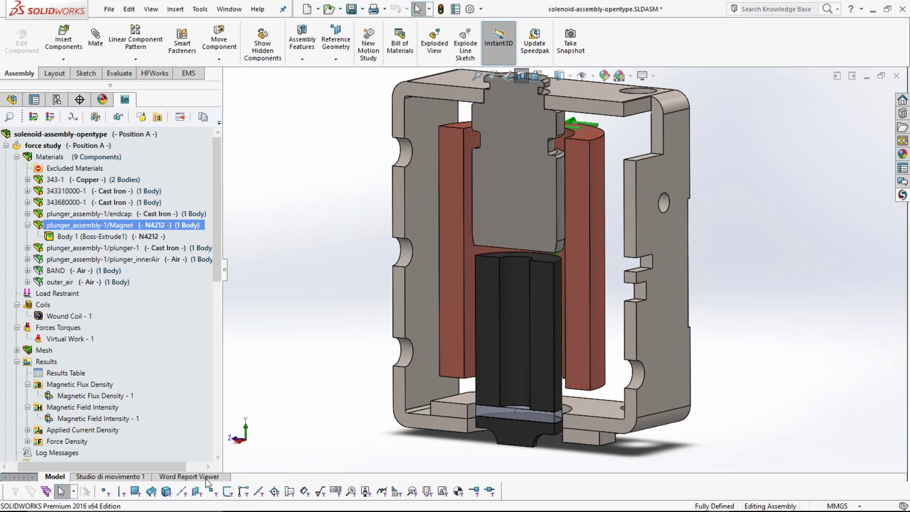
pyautogui.moveTo(306, 331); pyautogui.dragTo(309, 309, button='middle')
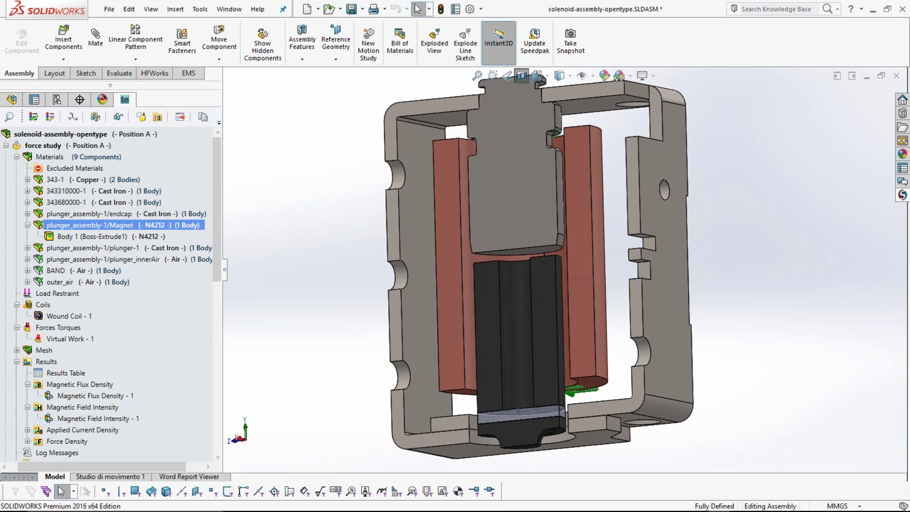
# Open the motion study Studio di movimento 1 and examine its LinearSpring1 and EMSForce elements
pyautogui.click(112, 476)
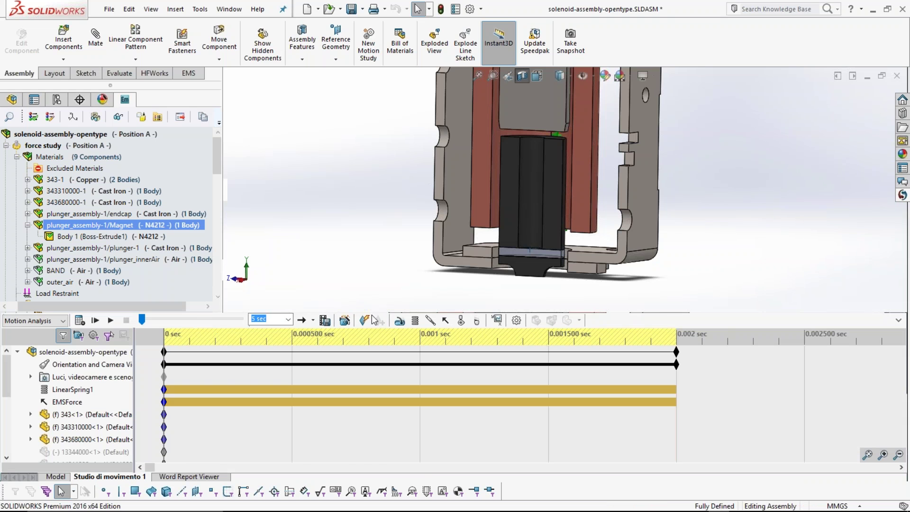
pyautogui.click(73, 389)
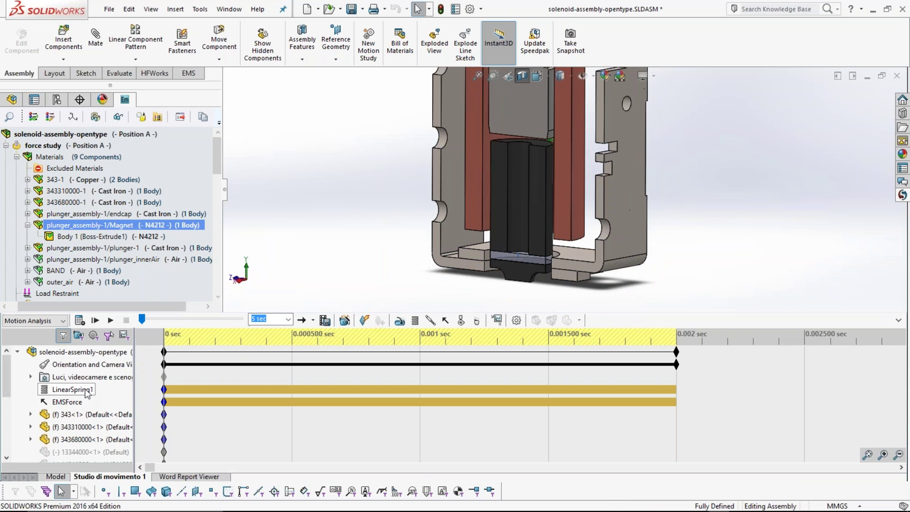
pyautogui.moveTo(333, 282); pyautogui.dragTo(345, 201, button='middle')
pyautogui.scroll(-2, 579, 126)
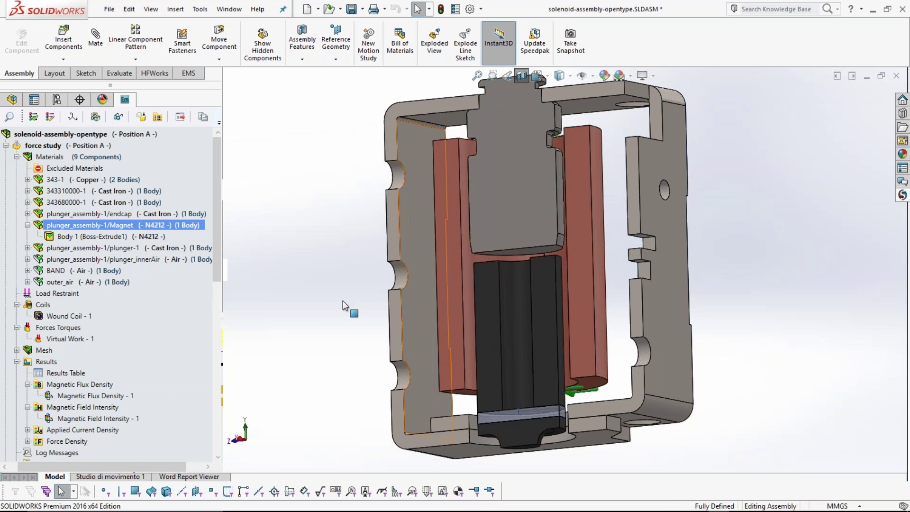
# Return to the model and turn off the section view so the complete solenoid assembly is shown
pyautogui.moveTo(343, 300); pyautogui.dragTo(583, 121, button='middle')
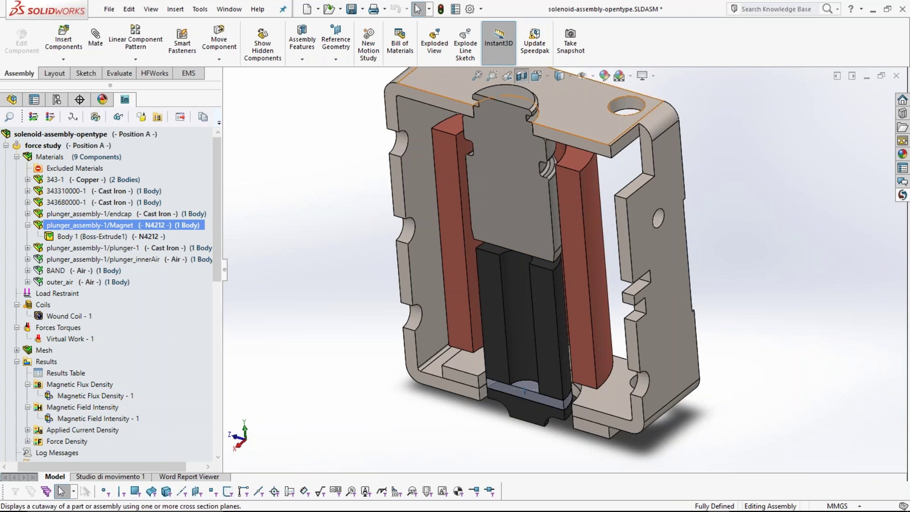
pyautogui.click(521, 76)
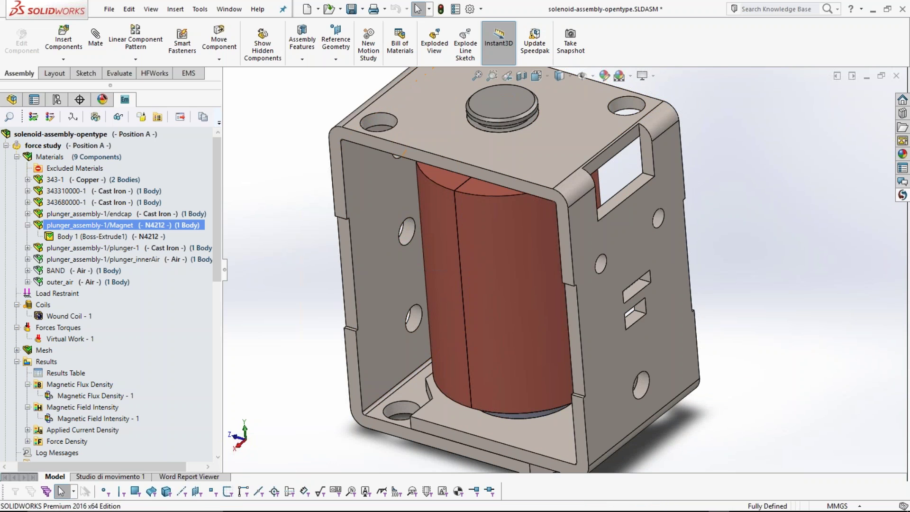
pyautogui.moveTo(309, 277); pyautogui.dragTo(308, 309, button='middle')
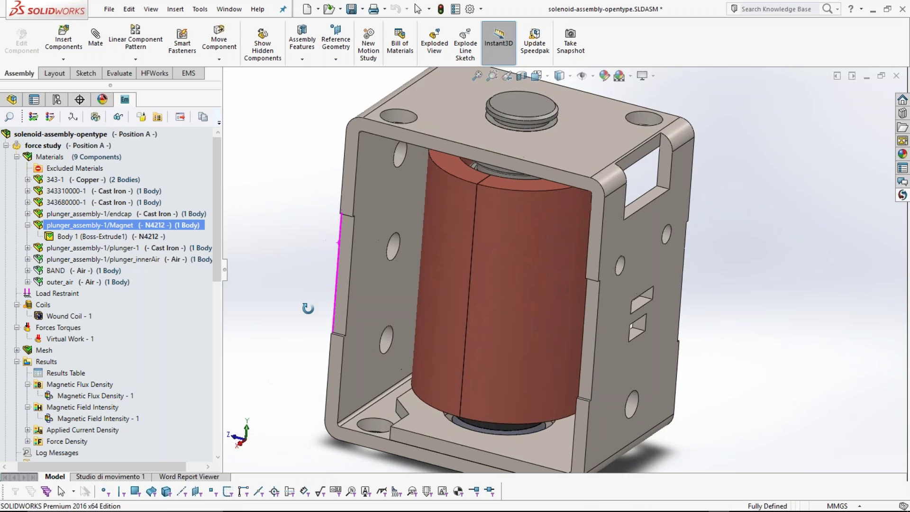
pyautogui.press('f')
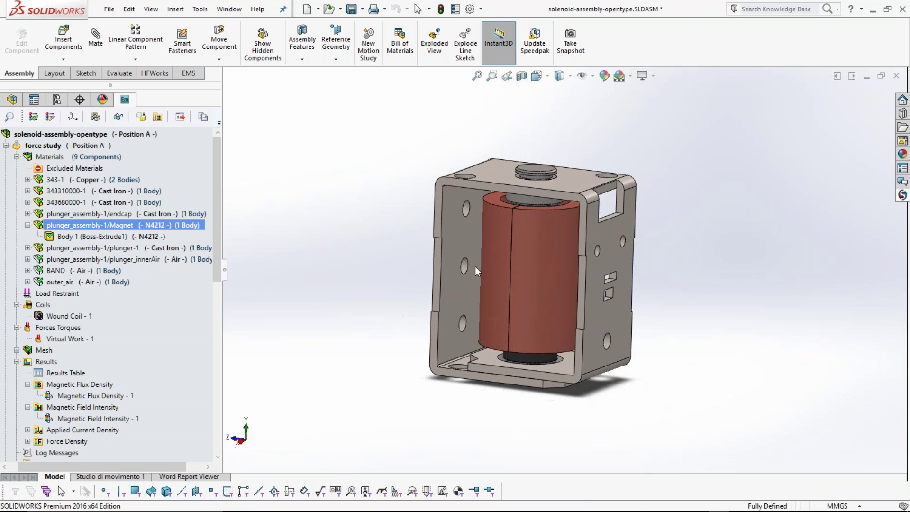
pyautogui.scroll(-3, 606, 261)
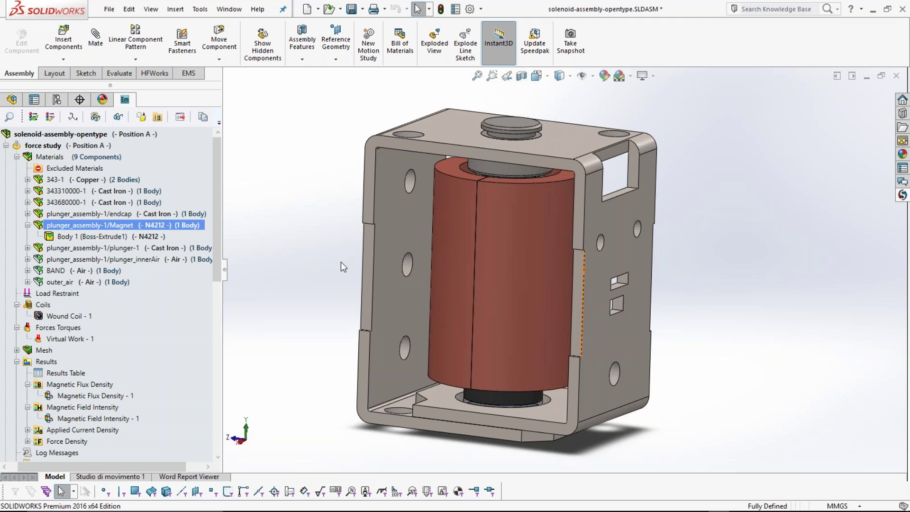
pyautogui.moveTo(341, 263)
pyautogui.mouseDown(button='middle')
pyautogui.moveTo(356, 266)
pyautogui.moveTo(334, 267)
pyautogui.moveTo(342, 267)
pyautogui.mouseUp(button='middle')
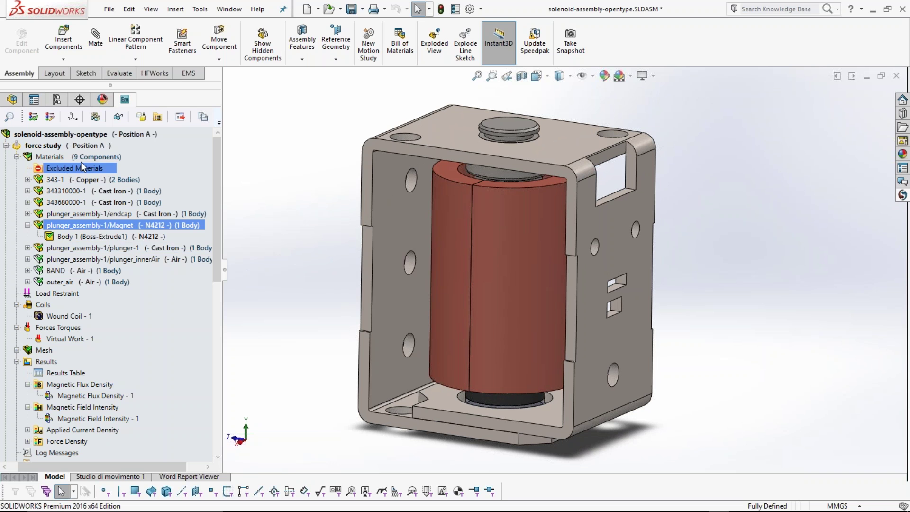
# Review the new EMS study's analysis types and Motion Coupling options, and close the setup without creating a study
pyautogui.rightClick(93, 134)
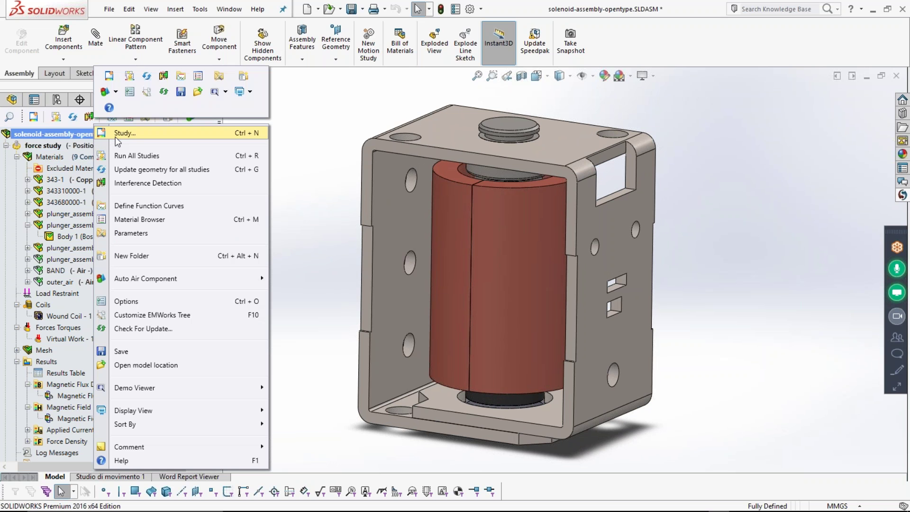
pyautogui.click(116, 133)
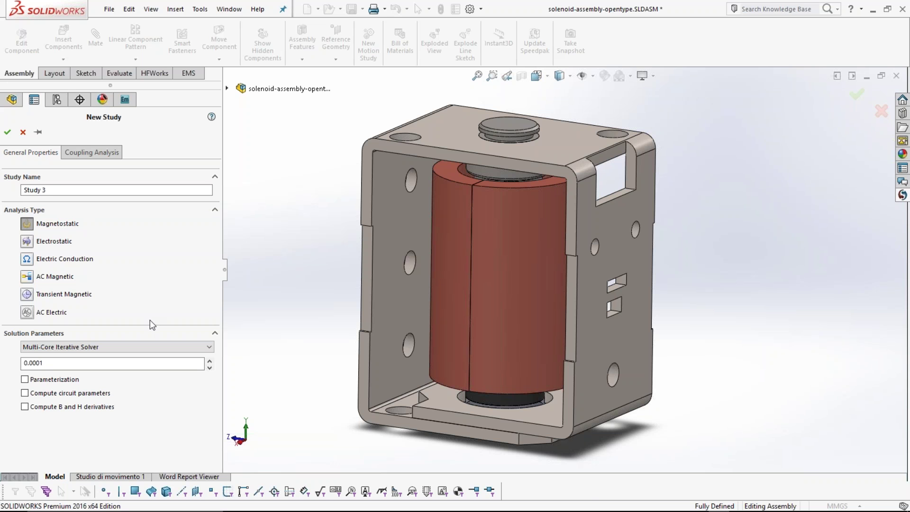
pyautogui.click(115, 152)
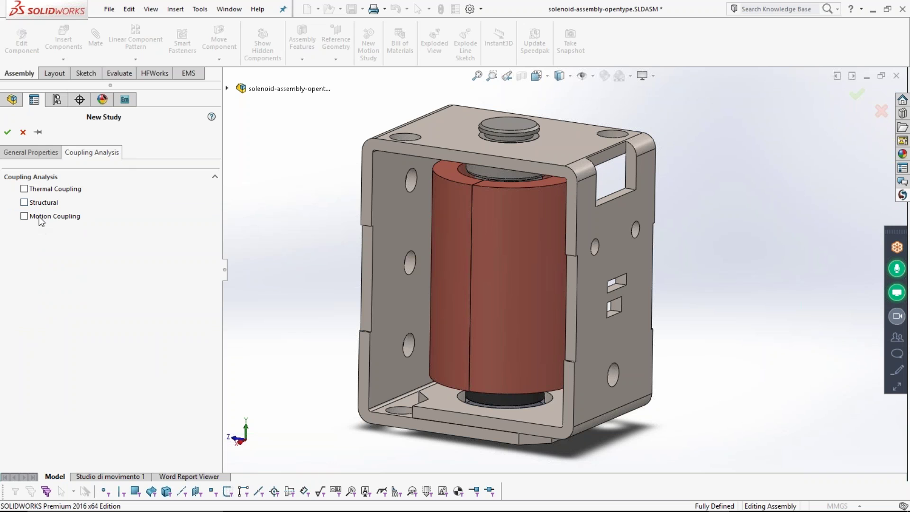
pyautogui.click(45, 217)
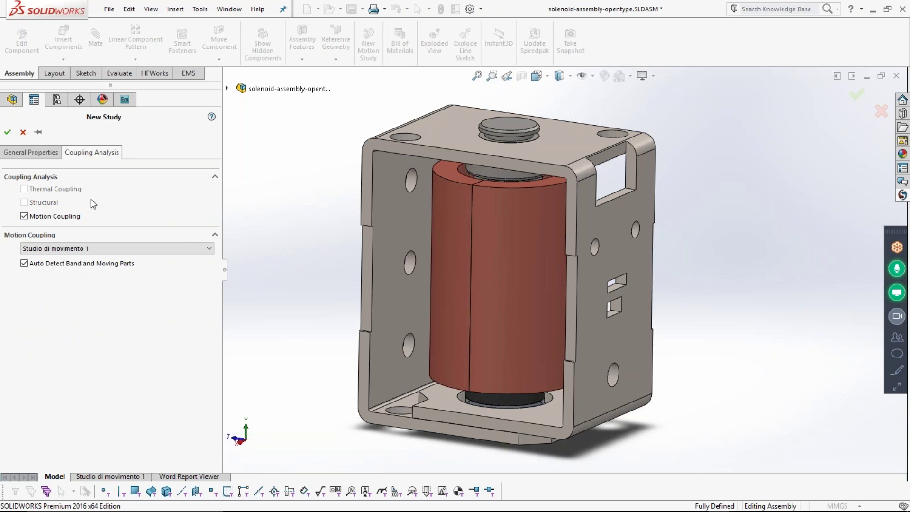
pyautogui.click(24, 217)
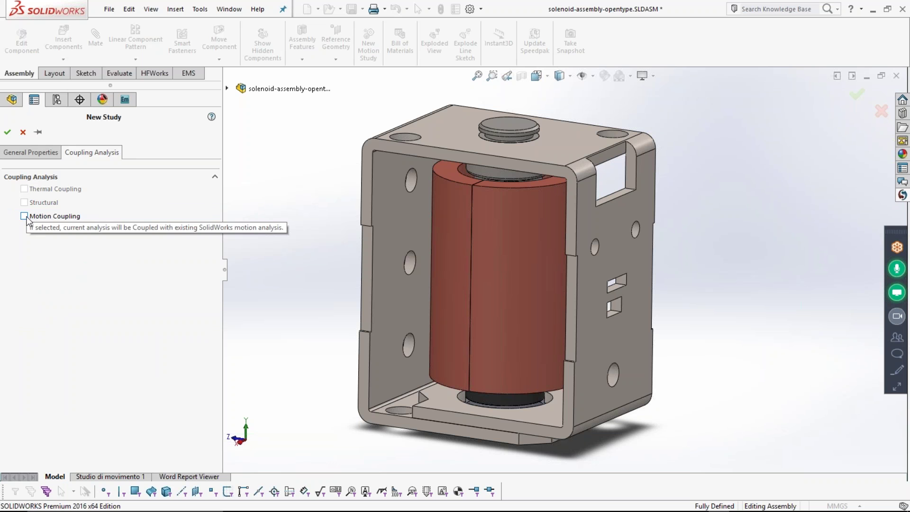
pyautogui.click(49, 154)
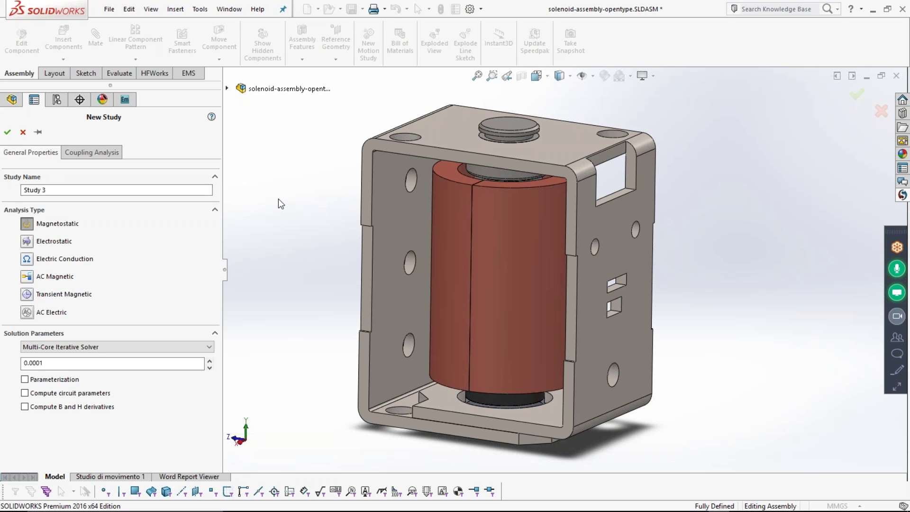
pyautogui.click(24, 134)
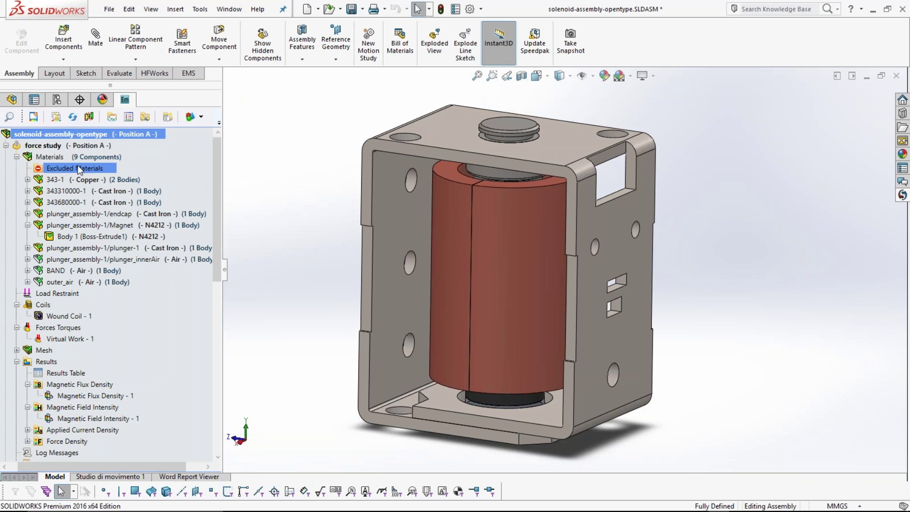
# Review the Coils, Forces Torques and Results sections of the existing force study
pyautogui.click(47, 305)
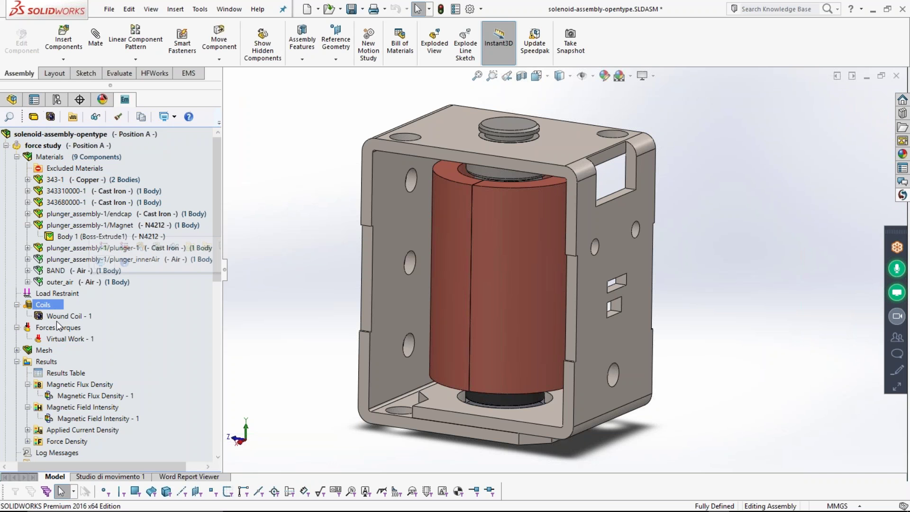
pyautogui.keyDown('ctrl'); pyautogui.click(61, 329); pyautogui.keyUp('ctrl')
pyautogui.click(59, 329)
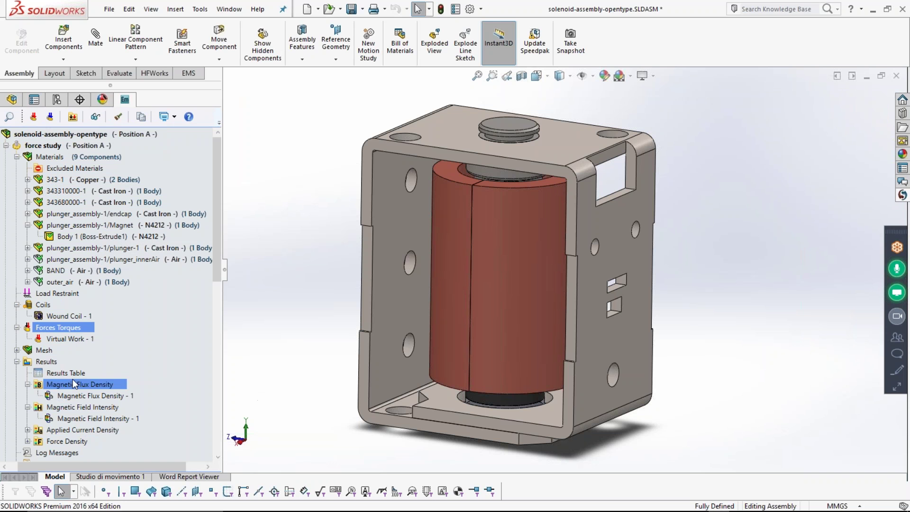
pyautogui.keyDown('ctrl'); pyautogui.click(49, 363); pyautogui.keyUp('ctrl')
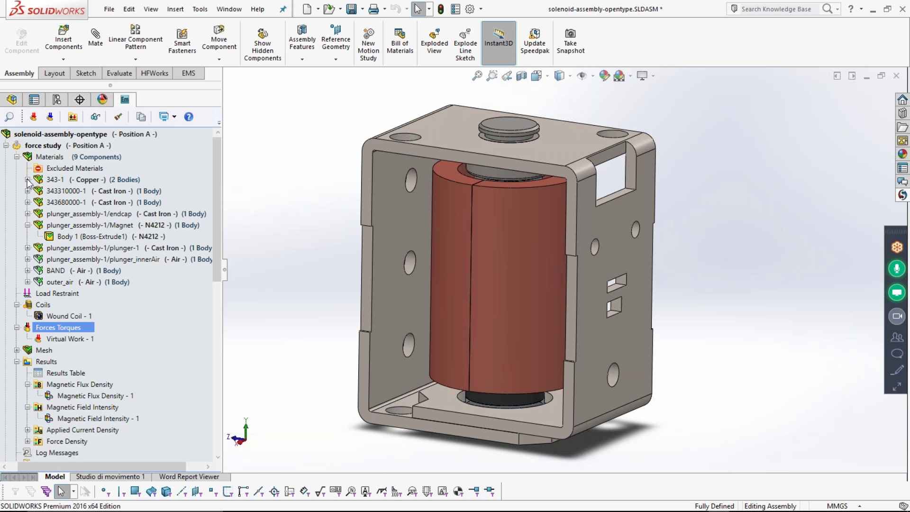
# Open the material browser for component 343-1 and view the properties of the Non-linear material 12L15
pyautogui.rightClick(62, 183)
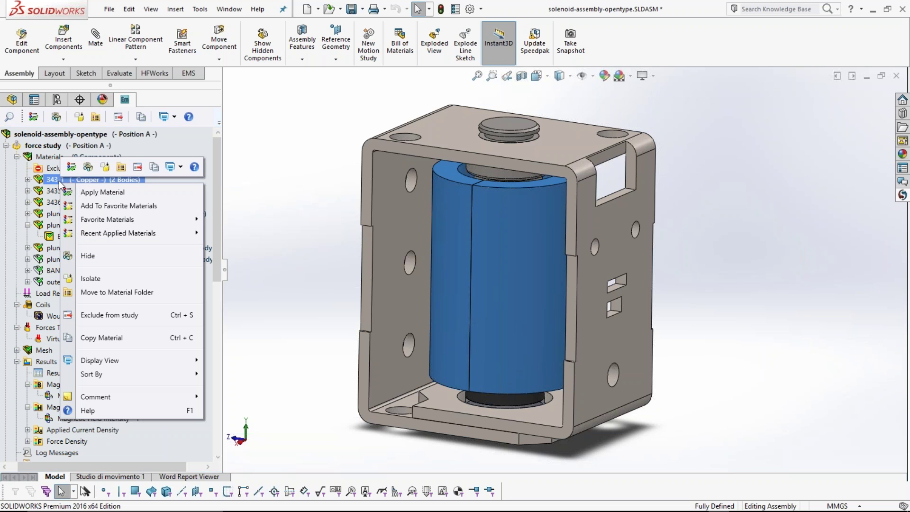
pyautogui.click(99, 191)
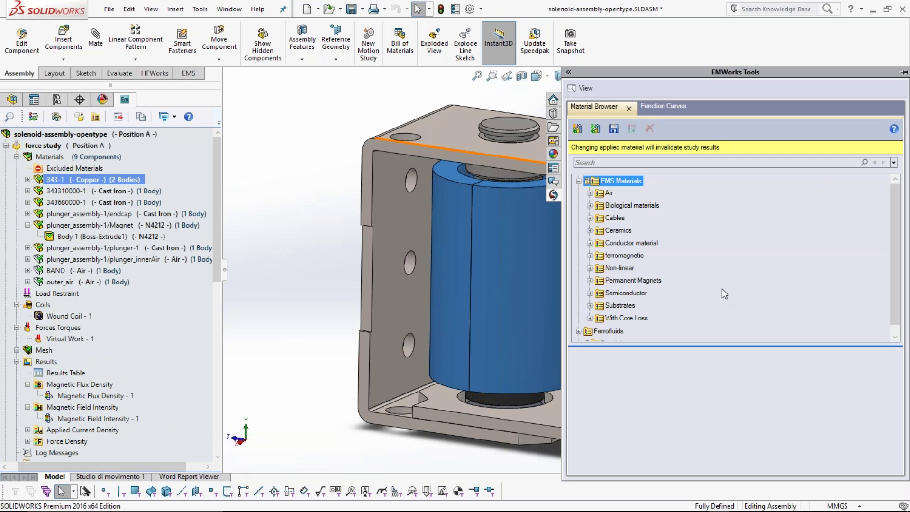
pyautogui.click(590, 268)
pyautogui.click(625, 292)
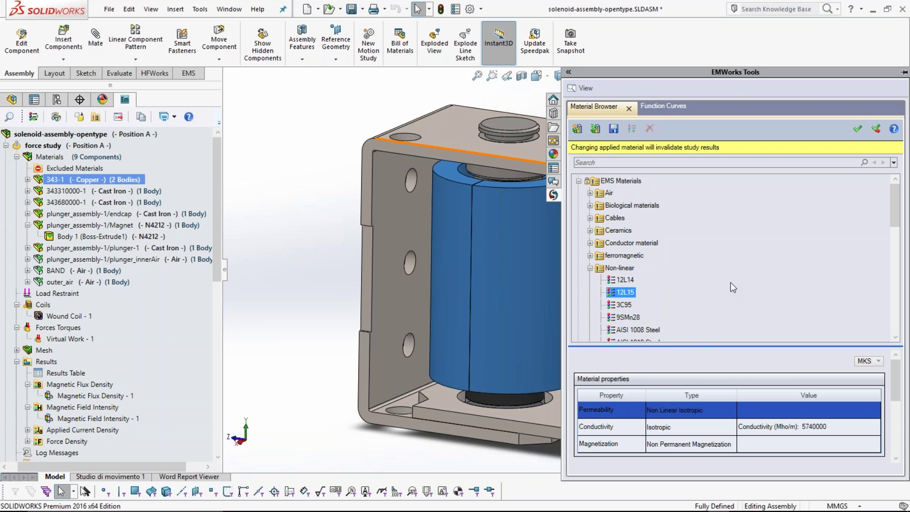
# Review the properties and B-H curves of the non-linear materials AISI 416, Cast Iron and AISI 4140, and close the material browser
pyautogui.scroll(-5, 732, 285)
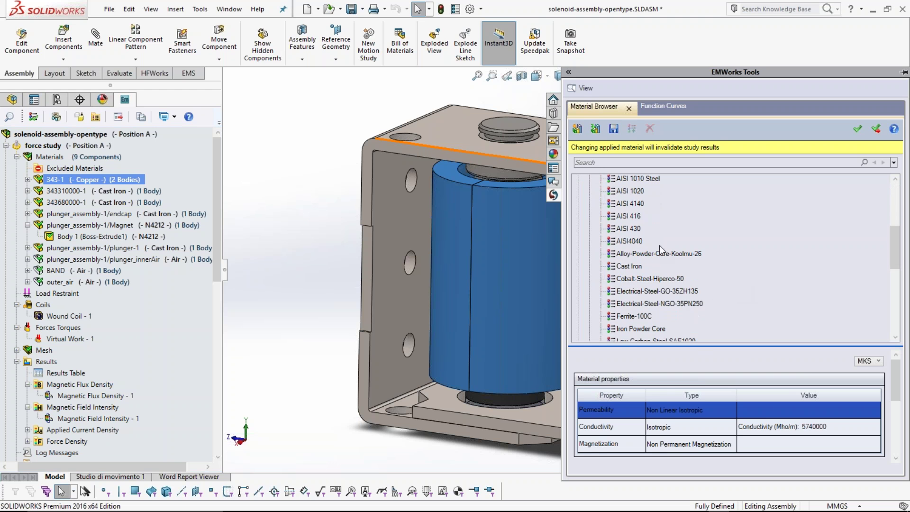
pyautogui.click(629, 216)
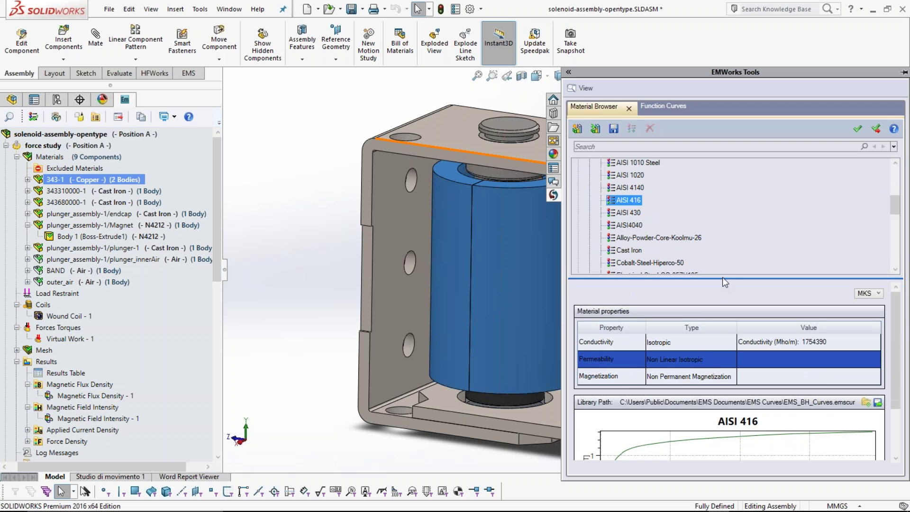
pyautogui.moveTo(722, 278); pyautogui.dragTo(692, 268)
pyautogui.click(630, 250)
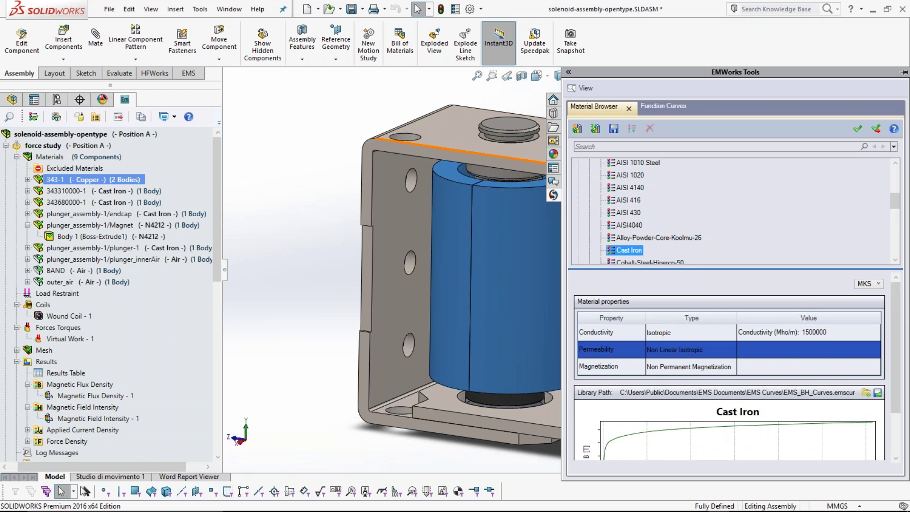
pyautogui.click(630, 187)
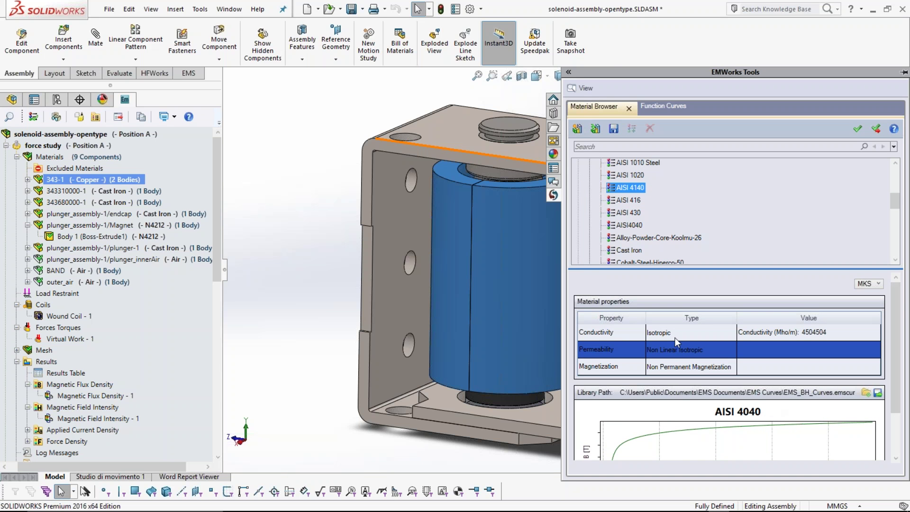
pyautogui.click(858, 128)
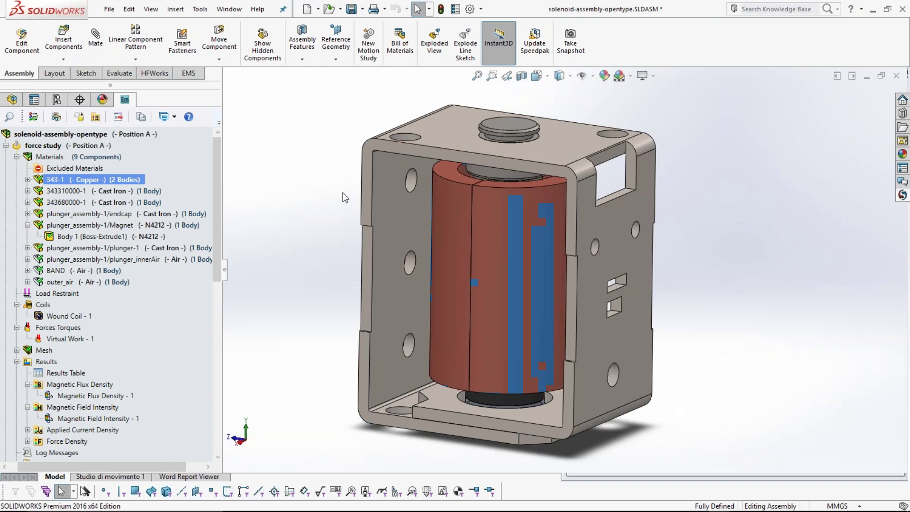
pyautogui.click(101, 179)
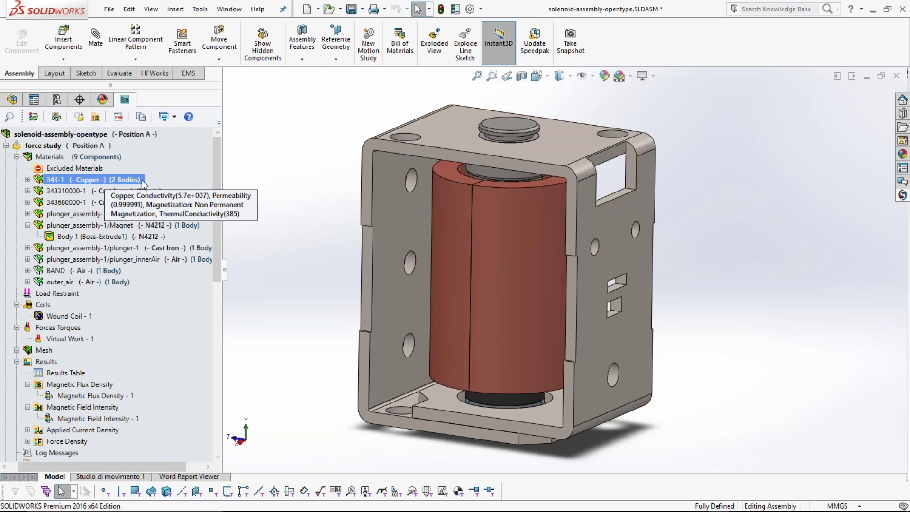
pyautogui.keyDown('ctrl'); pyautogui.click(71, 190); pyautogui.keyUp('ctrl')
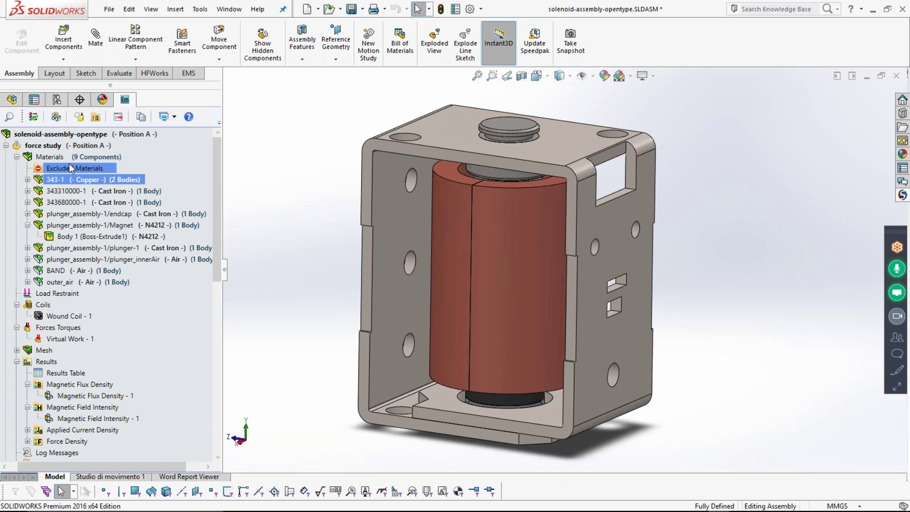
pyautogui.keyDown('ctrl'); pyautogui.click(71, 191); pyautogui.keyUp('ctrl')
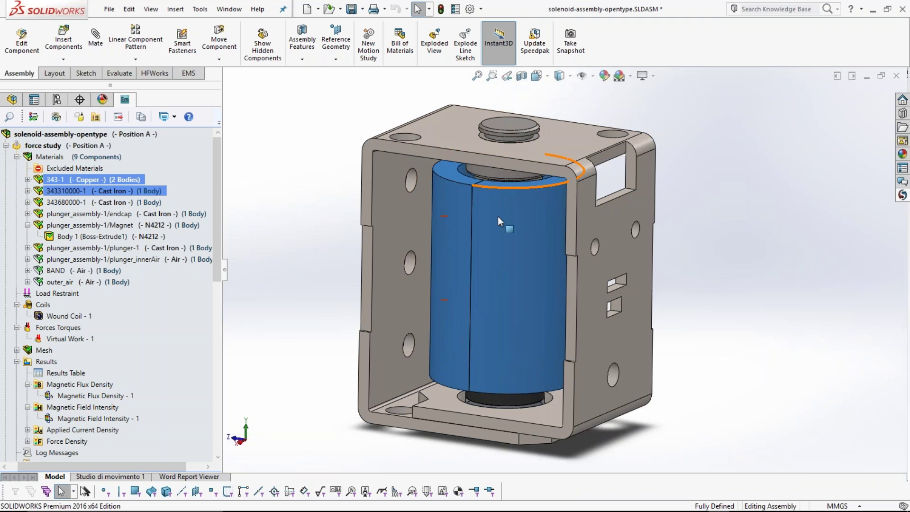
pyautogui.keyDown('ctrl'); pyautogui.click(119, 213); pyautogui.keyUp('ctrl')
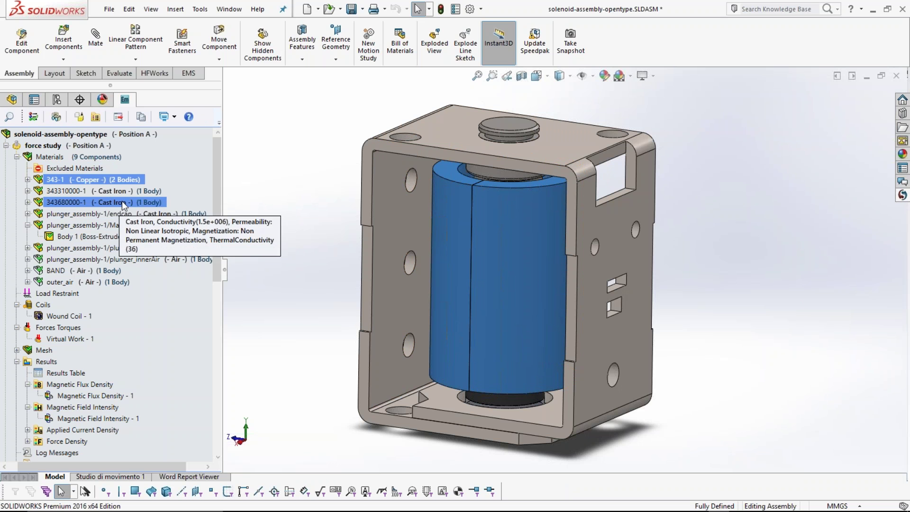
pyautogui.click(119, 202)
pyautogui.moveTo(351, 211); pyautogui.dragTo(378, 223, button='middle')
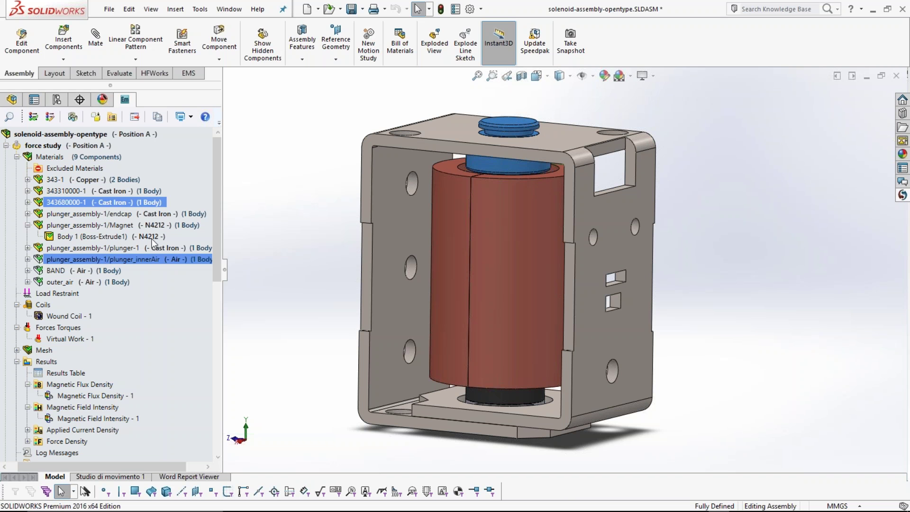
# Highlight the Cast Iron endcap and plunger-1 of the plunger assembly to review their material assignments
pyautogui.click(118, 214)
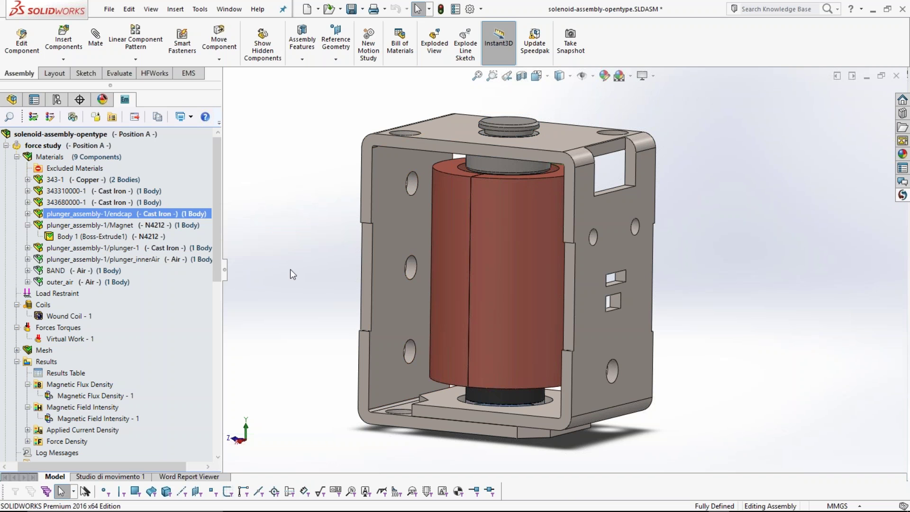
pyautogui.moveTo(290, 269); pyautogui.dragTo(284, 262, button='middle')
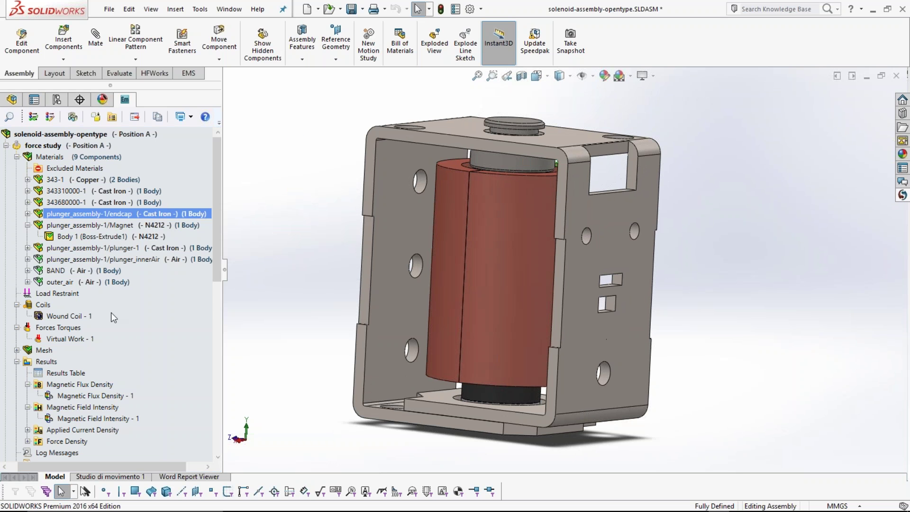
pyautogui.keyDown('ctrl'); pyautogui.click(83, 260); pyautogui.keyUp('ctrl')
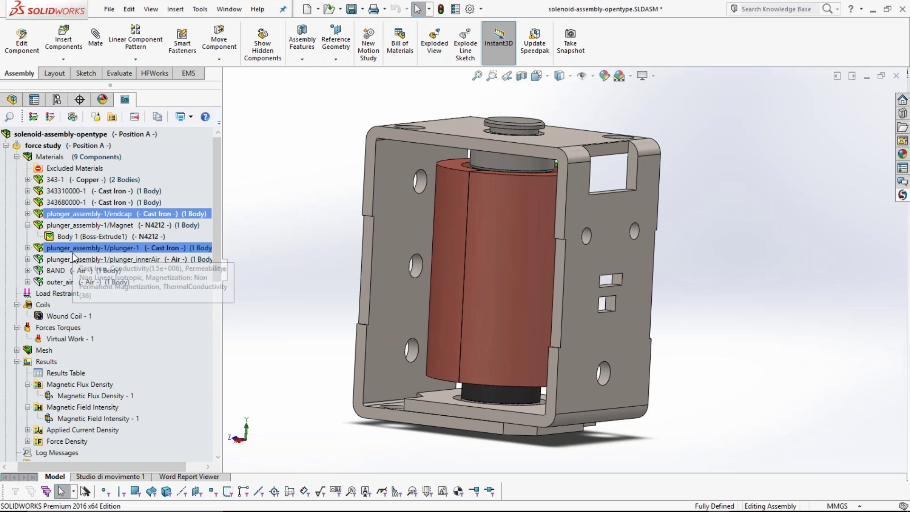
pyautogui.keyDown('ctrl'); pyautogui.click(83, 260); pyautogui.keyUp('ctrl')
pyautogui.keyDown('ctrl'); pyautogui.click(85, 236); pyautogui.keyUp('ctrl')
pyautogui.click(86, 249)
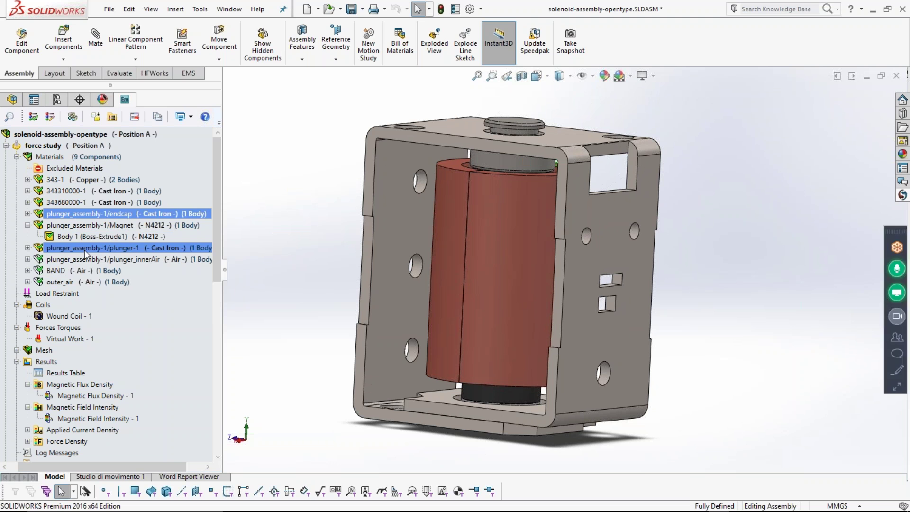
# Select the N4212 body of the plunger assembly's Magnet and view it close up beneath the coil
pyautogui.keyDown('ctrl'); pyautogui.click(70, 227); pyautogui.keyUp('ctrl')
pyautogui.click(68, 226)
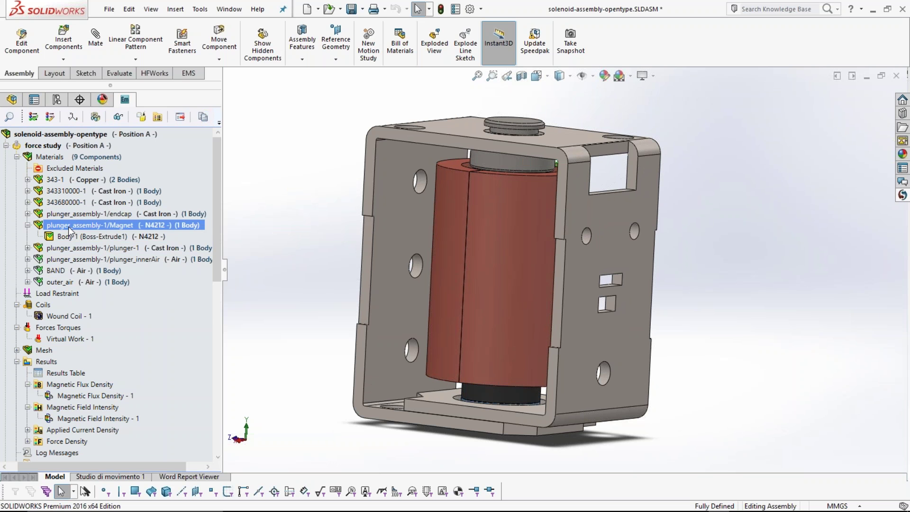
pyautogui.keyDown('ctrl'); pyautogui.click(87, 237); pyautogui.keyUp('ctrl')
pyautogui.click(87, 237)
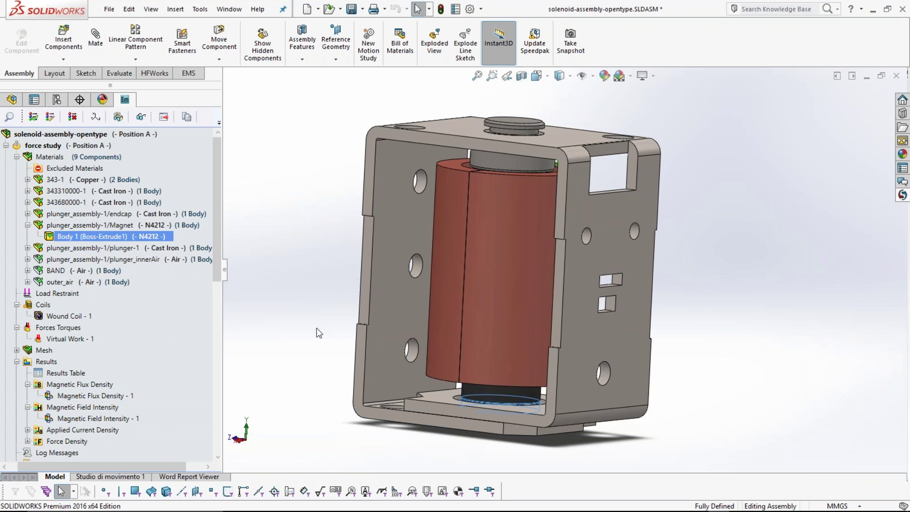
pyautogui.moveTo(315, 325); pyautogui.dragTo(283, 370, button='middle')
pyautogui.scroll(-5, 499, 397)
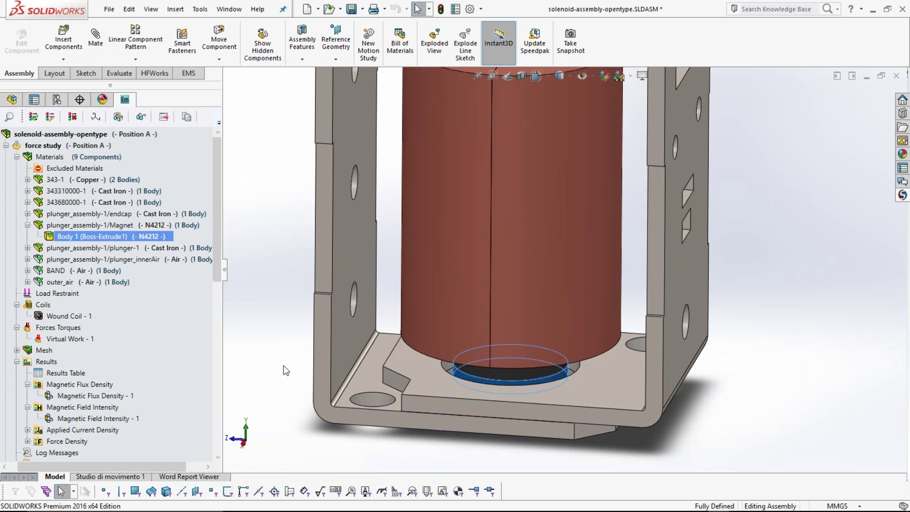
# Review the Coercivity Direction settings of the magnet body with their preview on the model, and close them without applying changes
pyautogui.rightClick(109, 238)
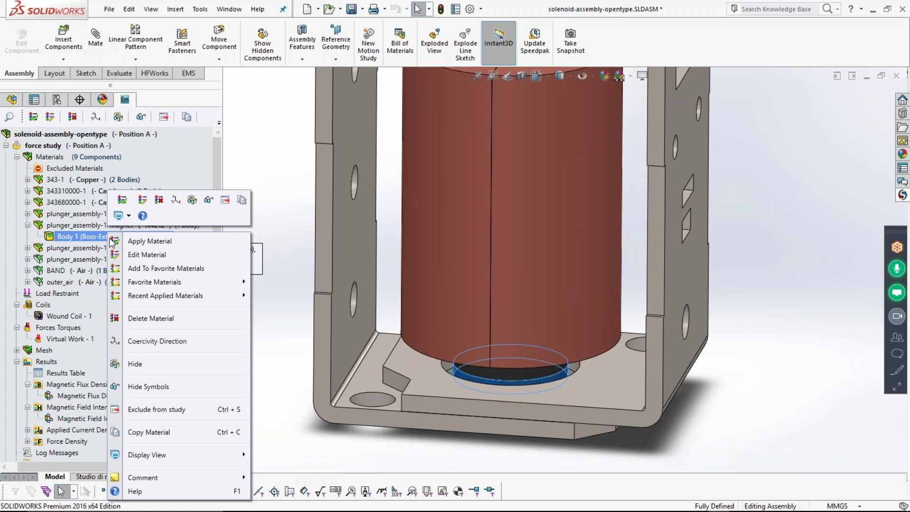
pyautogui.click(158, 345)
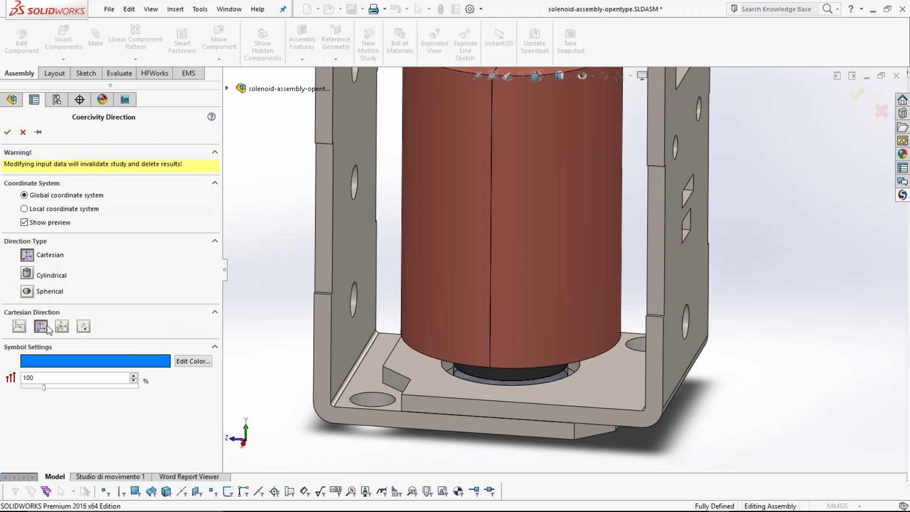
pyautogui.moveTo(416, 439); pyautogui.dragTo(393, 443, button='middle')
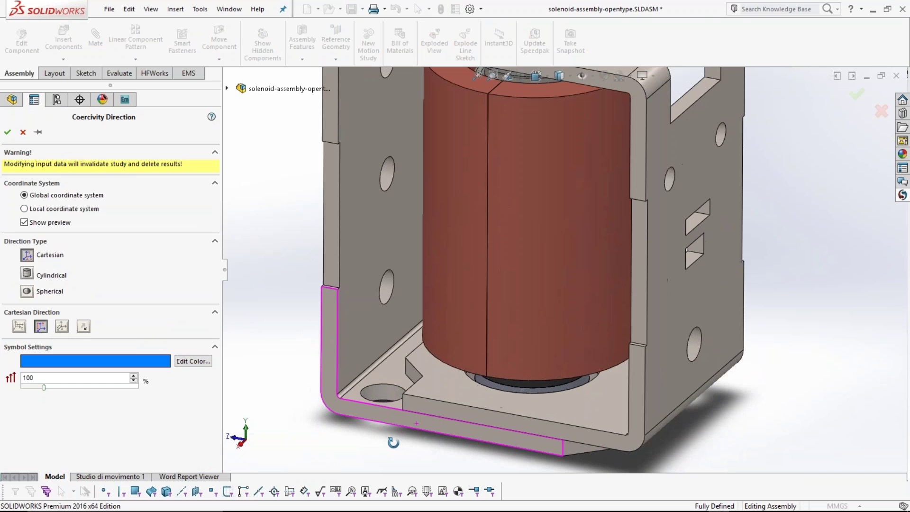
pyautogui.press('f')
pyautogui.scroll(-5, 572, 325)
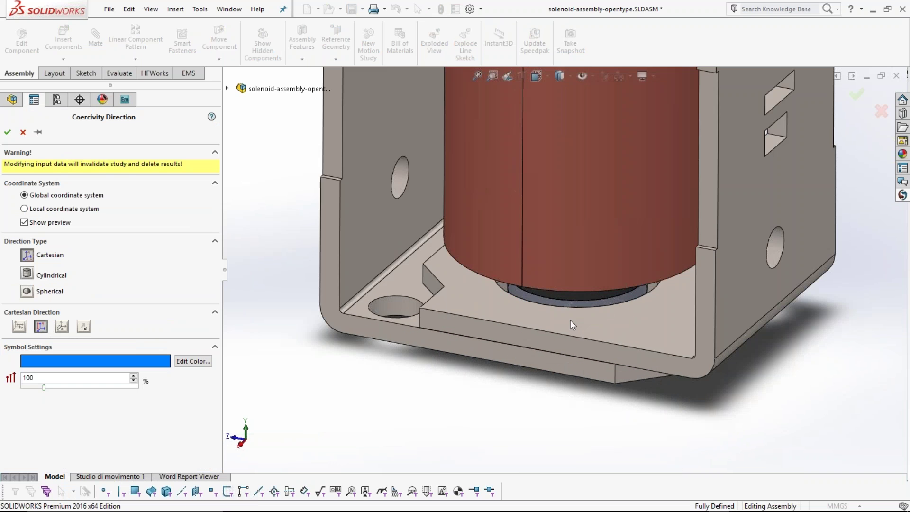
pyautogui.moveTo(573, 325); pyautogui.dragTo(571, 299, button='middle')
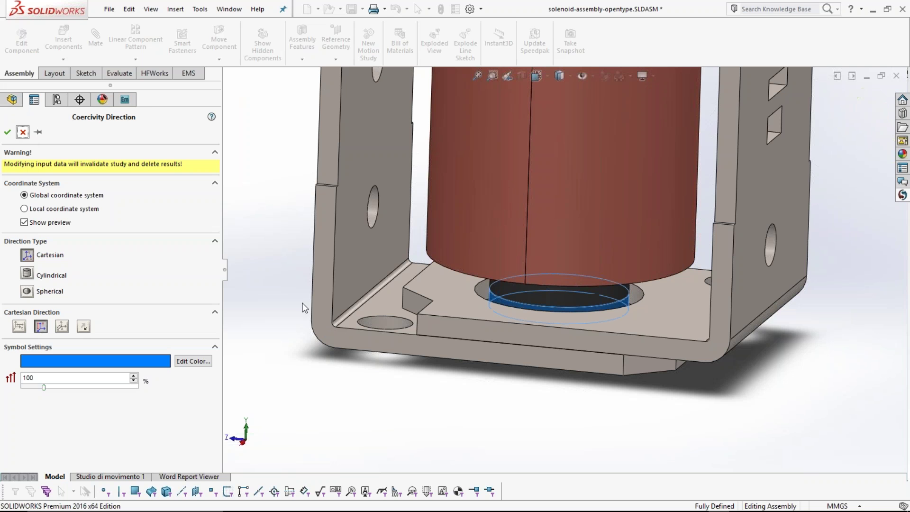
pyautogui.moveTo(289, 265)
pyautogui.mouseDown(button='middle')
pyautogui.moveTo(291, 218)
pyautogui.moveTo(293, 282)
pyautogui.mouseUp(button='middle')
# Isolate the Magnet component to inspect its coercivity direction arrow close up, and exit isolation to restore the full assembly
pyautogui.click(83, 225)
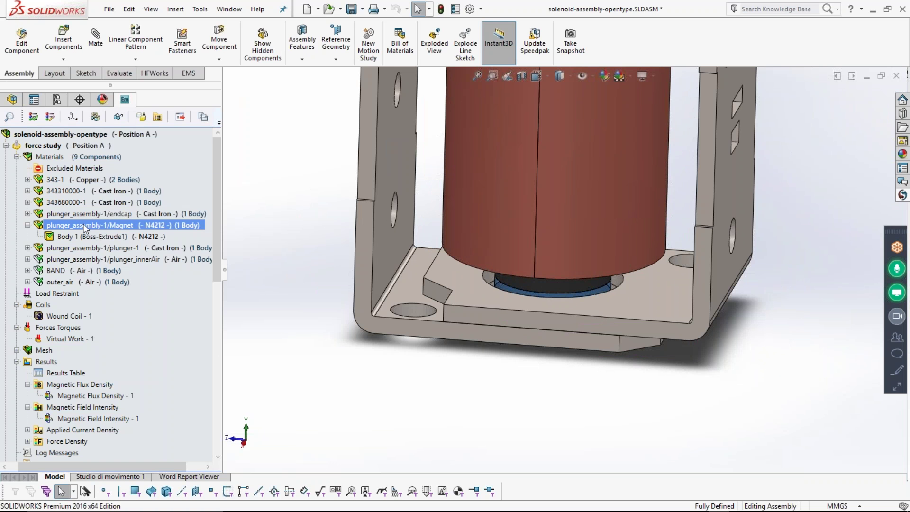
pyautogui.rightClick(85, 227)
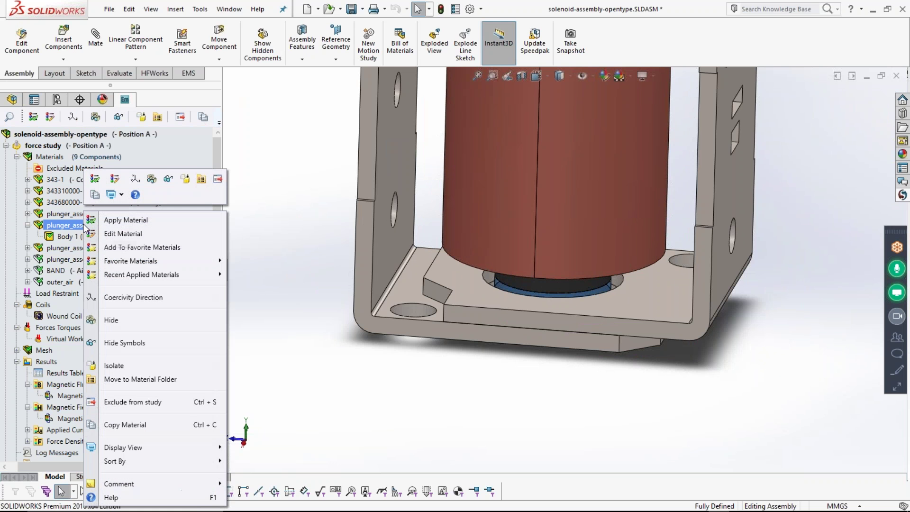
pyautogui.click(124, 366)
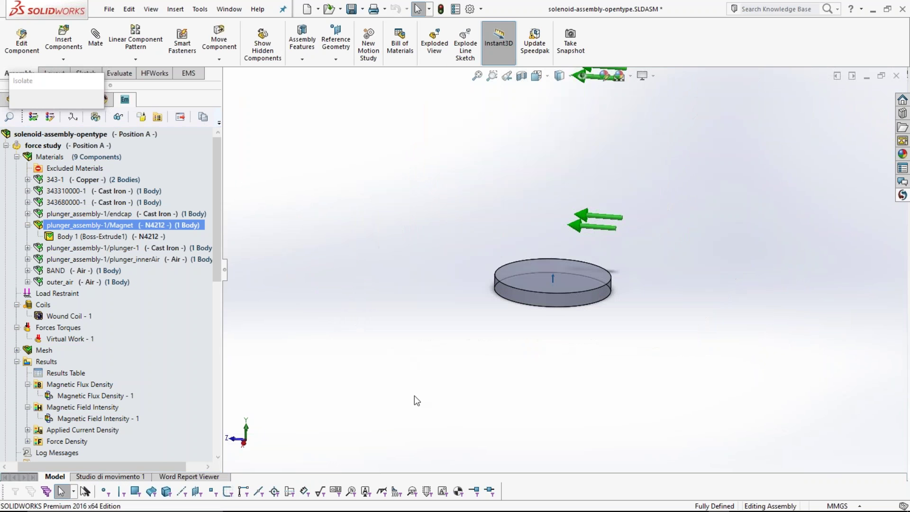
pyautogui.scroll(-5, 556, 277)
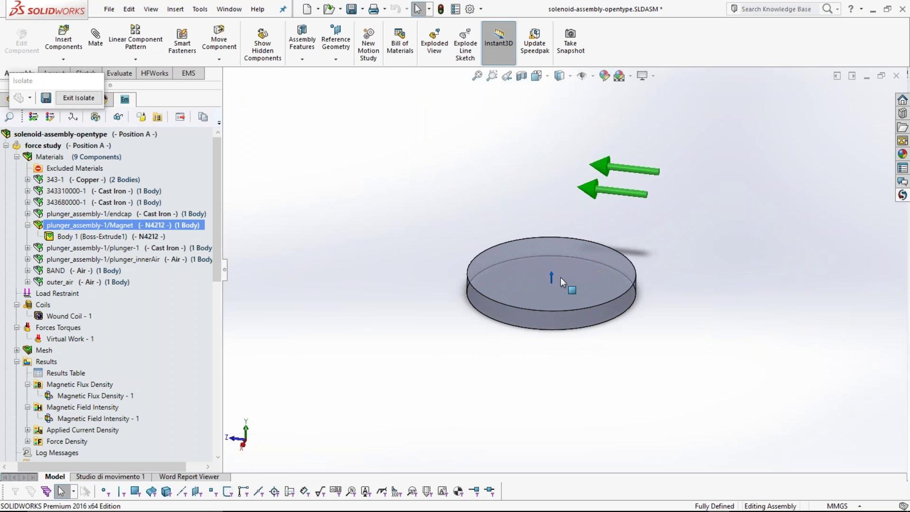
pyautogui.scroll(-5, 556, 287)
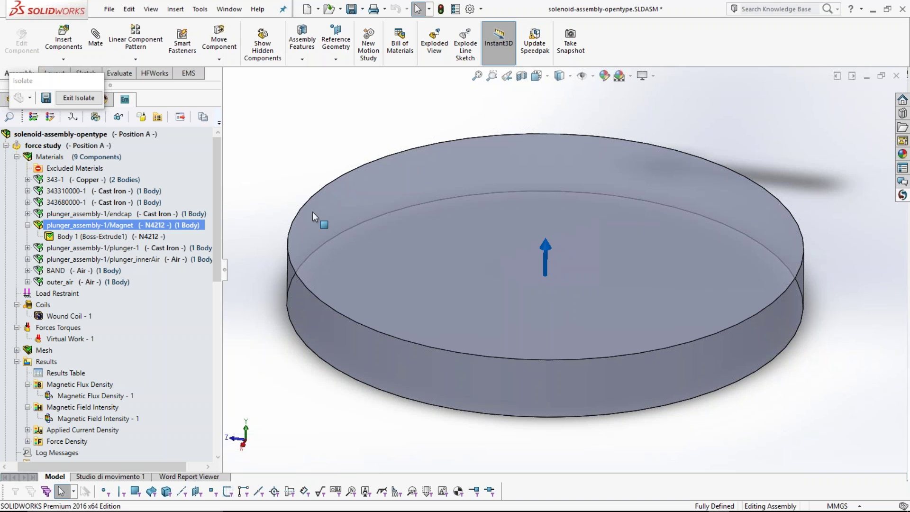
pyautogui.click(78, 98)
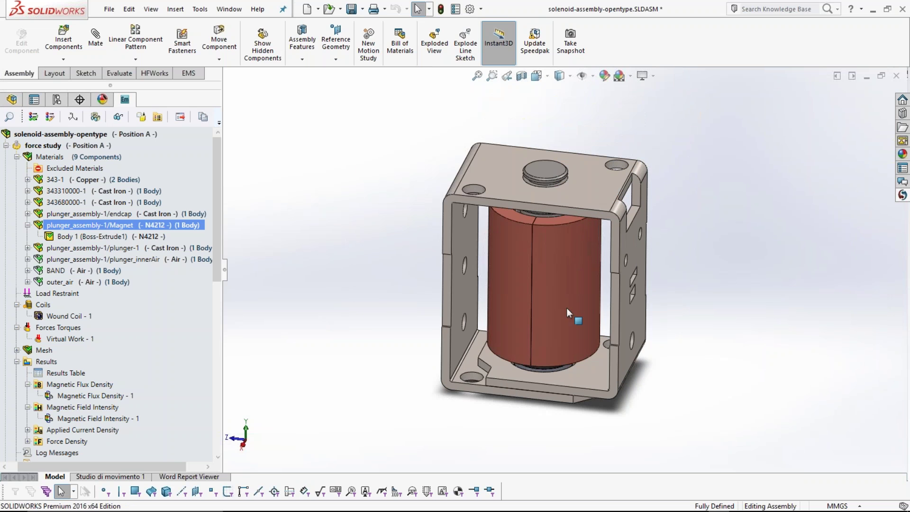
# Collapse the Magnet's body listing and show the outer_air component, fitting the surrounding air region in view
pyautogui.moveTo(389, 327); pyautogui.dragTo(386, 305, button='middle')
pyautogui.press('Escape')
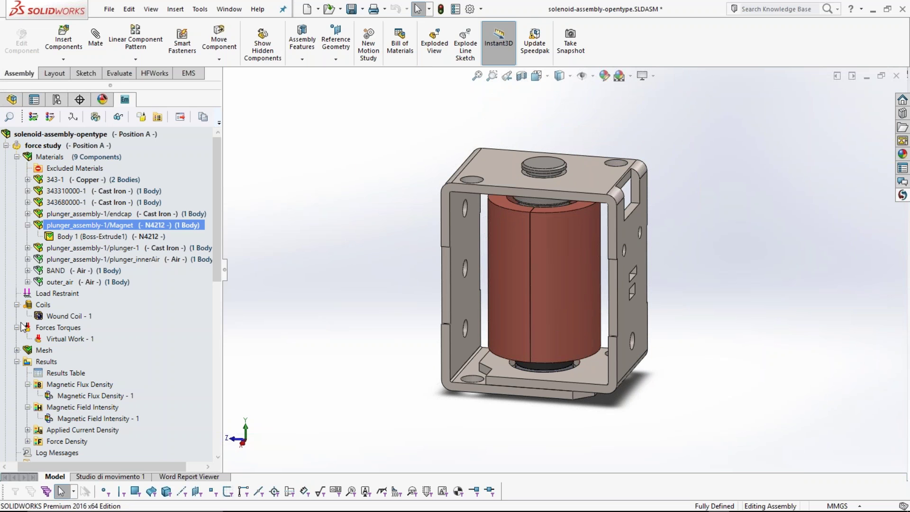
pyautogui.click(27, 225)
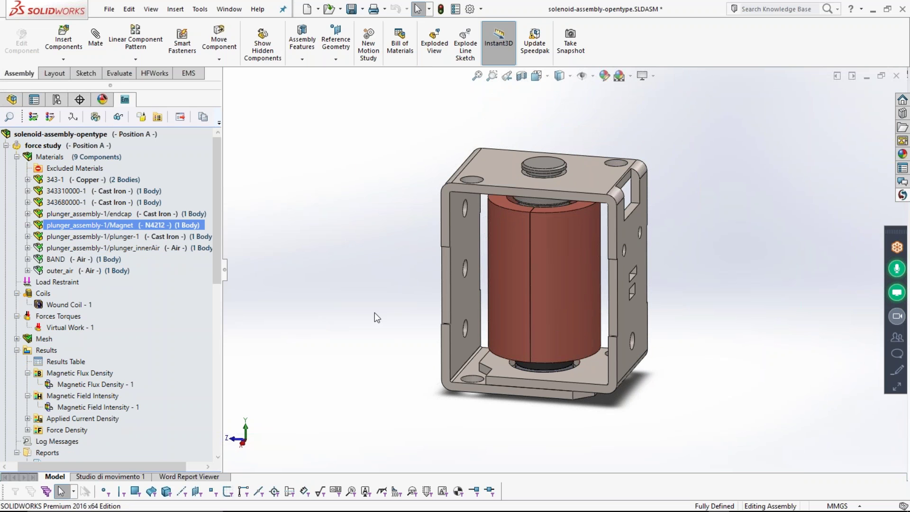
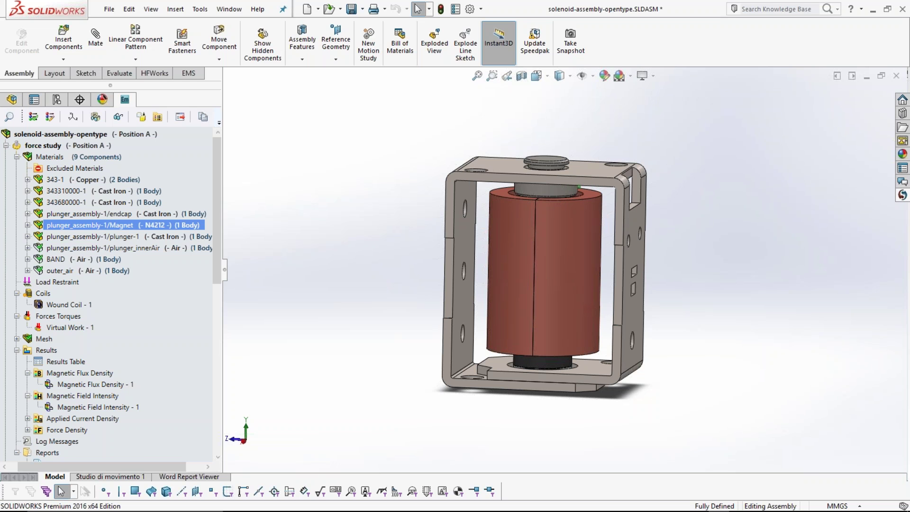
pyautogui.rightClick(126, 270)
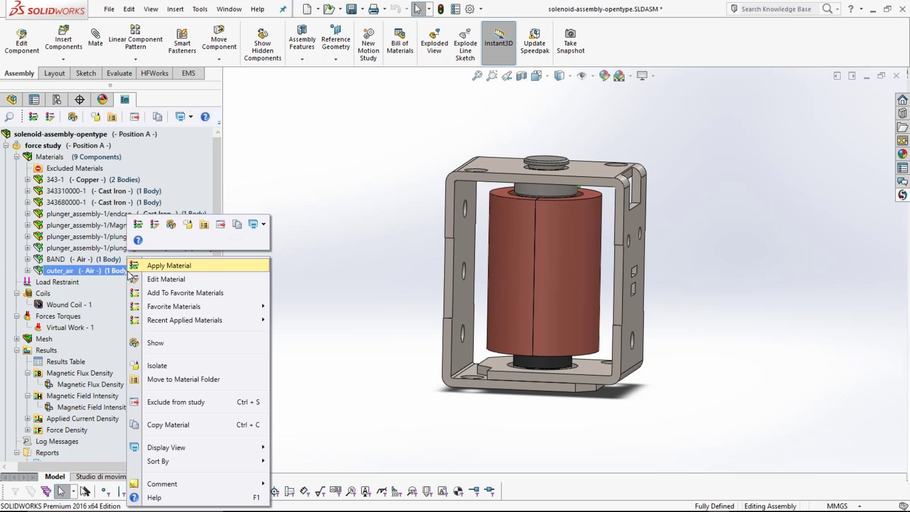
pyautogui.click(162, 341)
pyautogui.moveTo(320, 300); pyautogui.dragTo(277, 310, button='middle')
pyautogui.press('f')
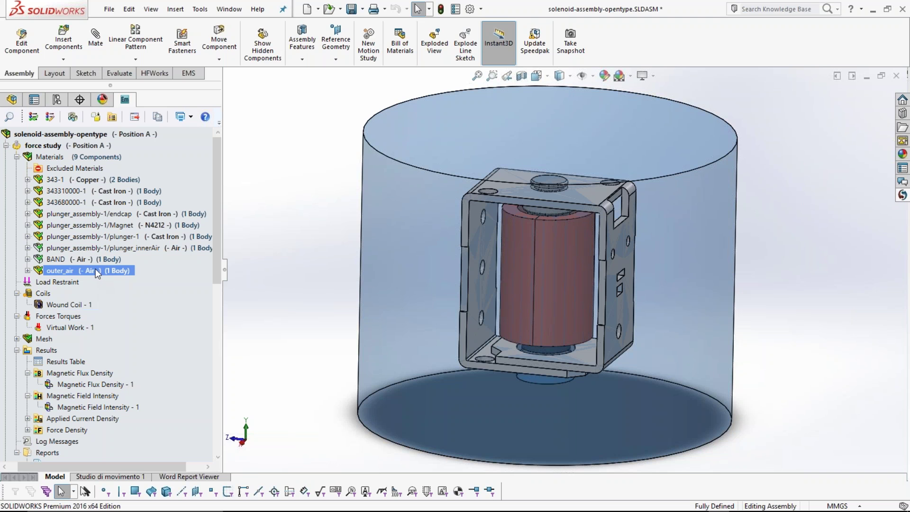
# Hide the outer_air component so that only the solenoid parts remain in view
pyautogui.moveTo(98, 272)
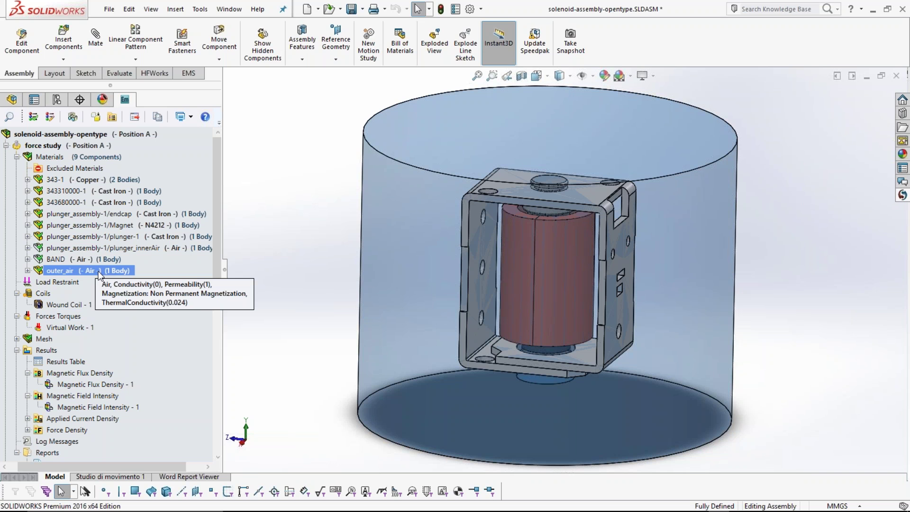
pyautogui.rightClick(99, 273)
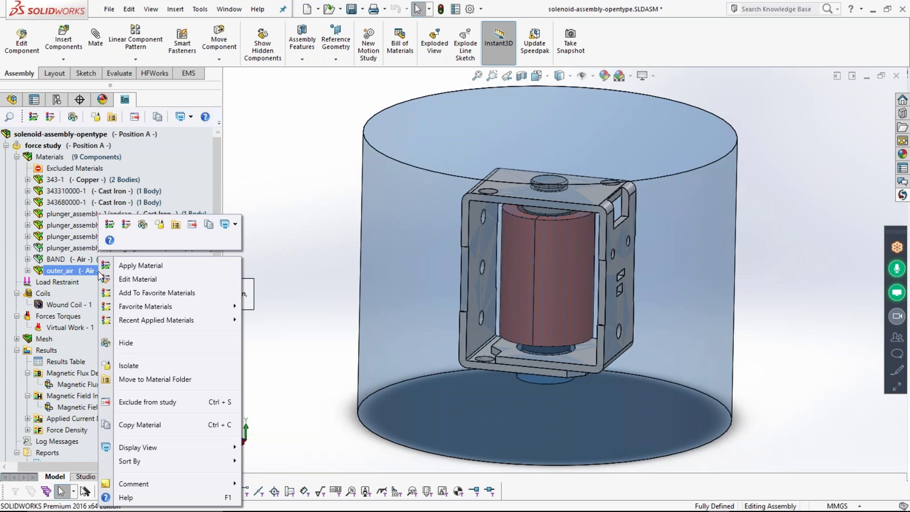
pyautogui.click(151, 347)
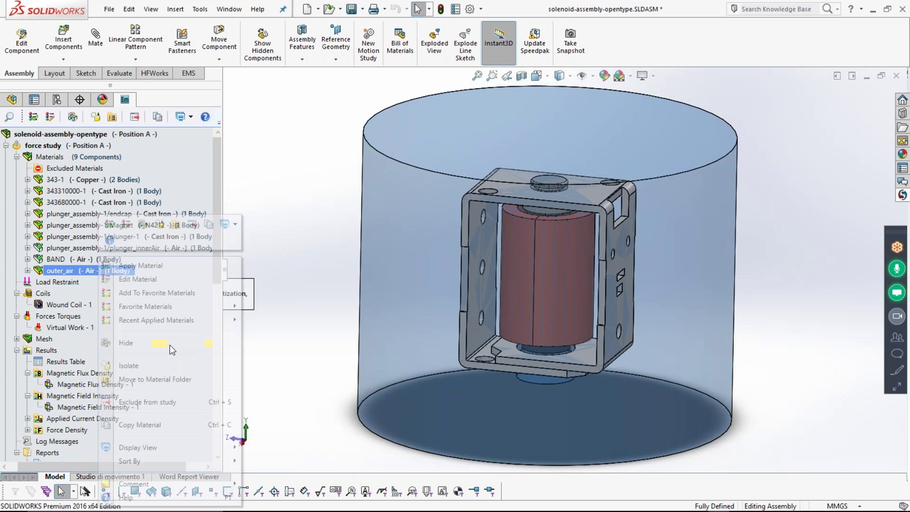
pyautogui.moveTo(325, 319); pyautogui.dragTo(329, 286, button='middle')
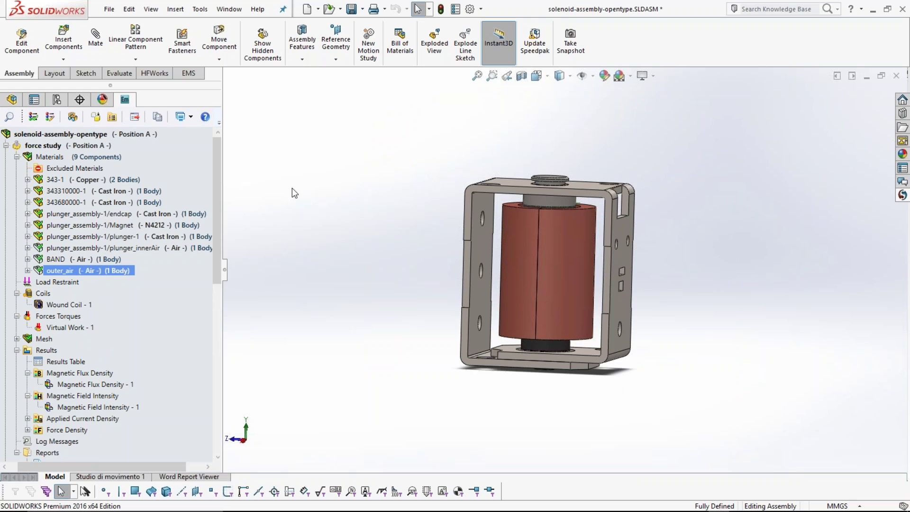
# Highlight Wound Coil - 1 of the force study and view its entry port arrows close up on the model
pyautogui.click(79, 307)
pyautogui.moveTo(380, 321); pyautogui.dragTo(244, 335, button='middle')
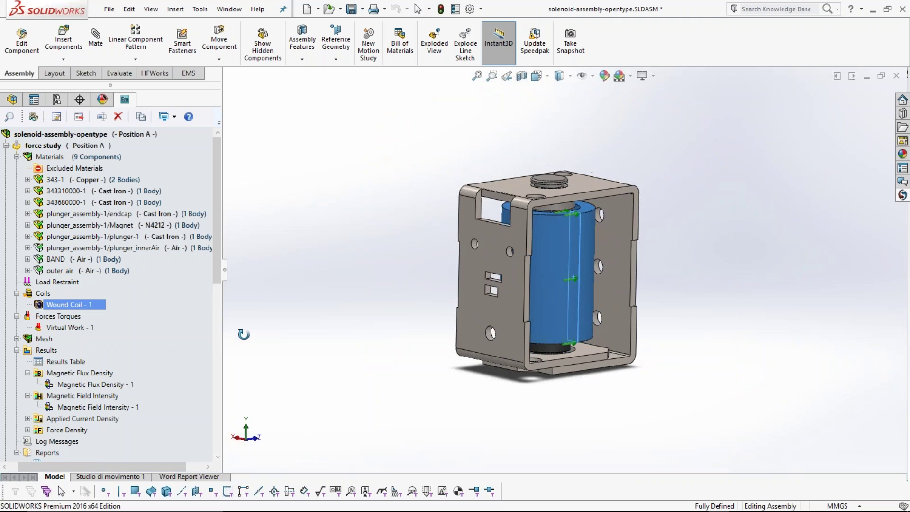
pyautogui.scroll(-2, 610, 236)
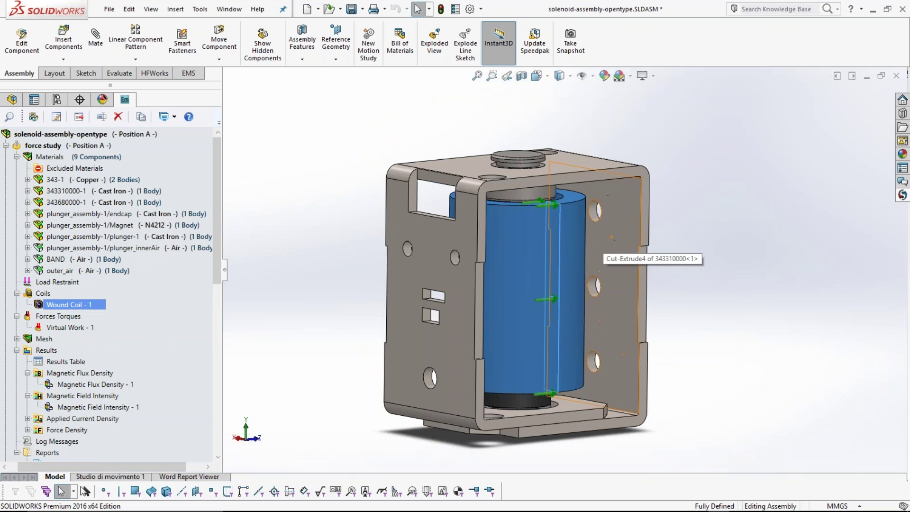
pyautogui.scroll(-1, 704, 246)
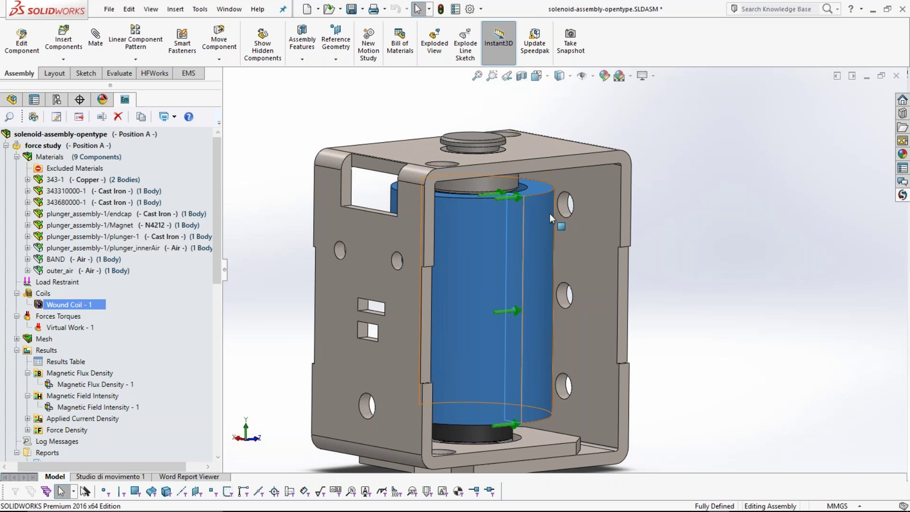
# Review the selected body, entry port and general properties in Wound Coil - 1's definition, and close it without applying changes
pyautogui.rightClick(97, 306)
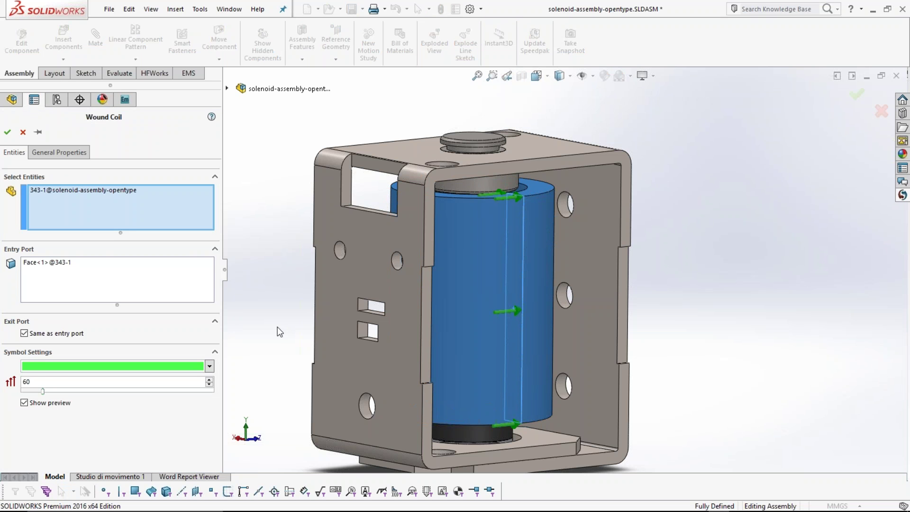
pyautogui.click(68, 193)
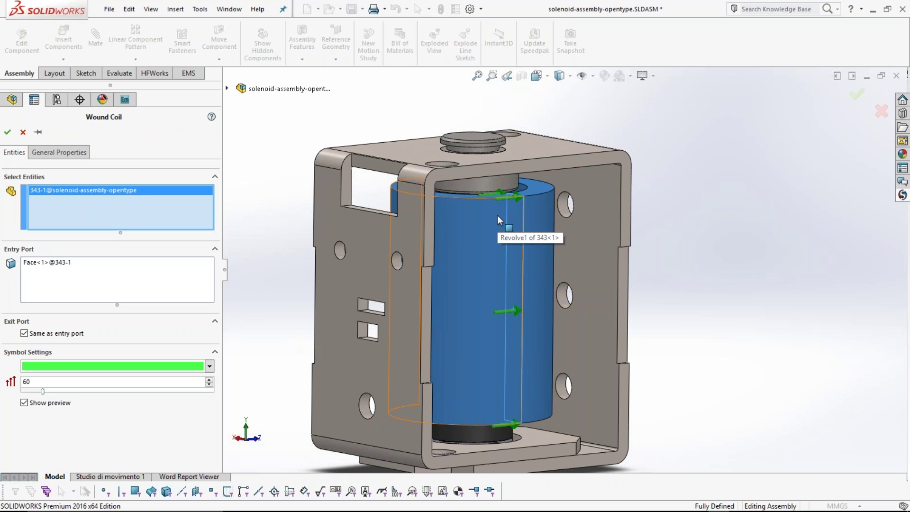
pyautogui.click(12, 267)
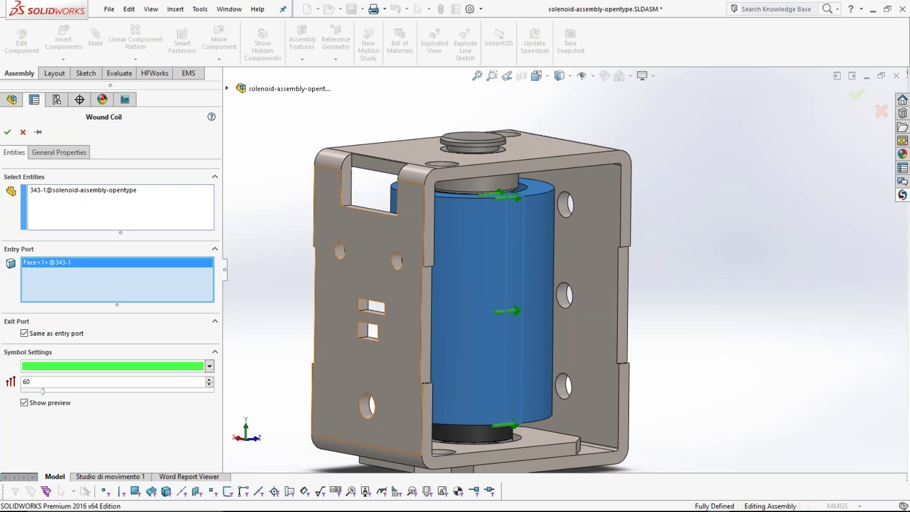
pyautogui.moveTo(296, 305); pyautogui.dragTo(545, 205, button='middle')
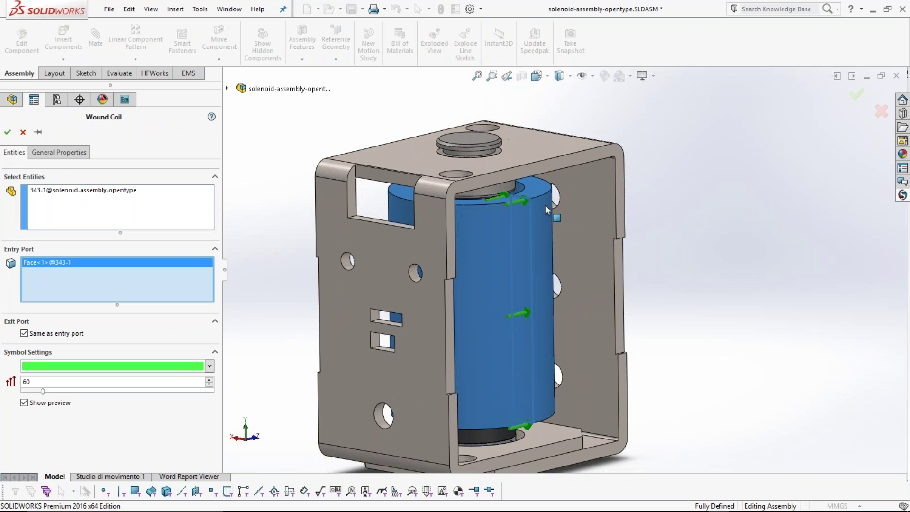
pyautogui.scroll(-3, 545, 205)
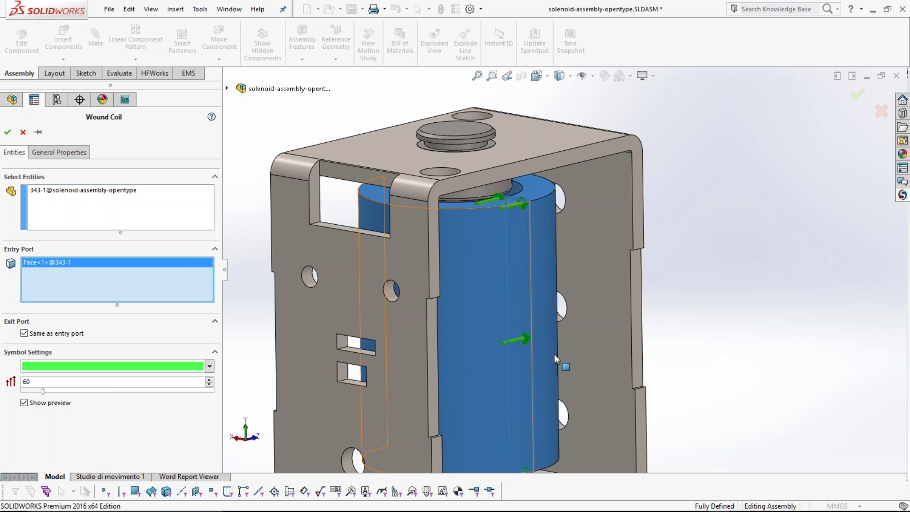
pyautogui.scroll(2, 559, 354)
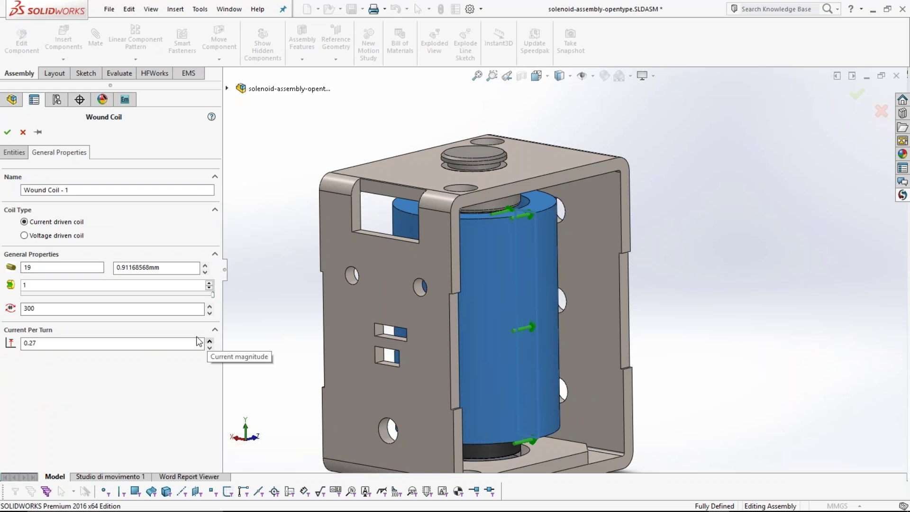
pyautogui.click(22, 134)
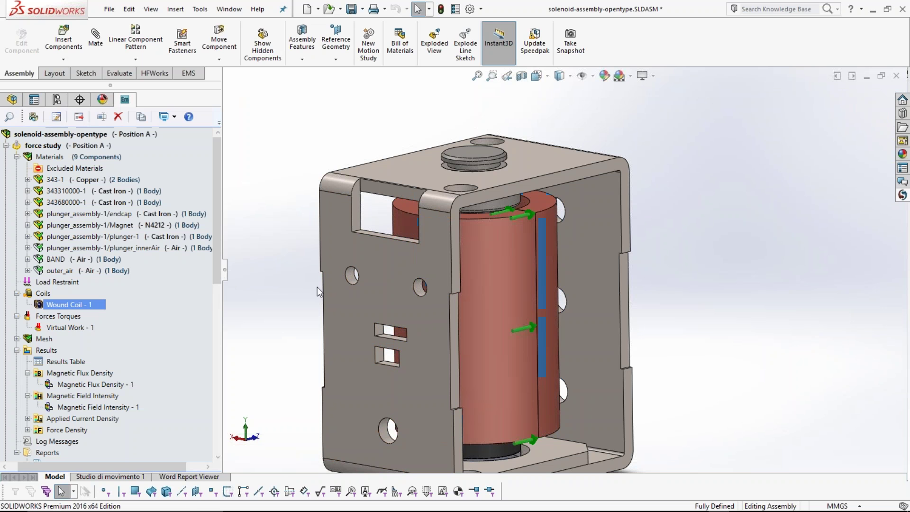
# Section the assembly along the Piano destro plane with a 0.00 mm offset, and face the cut showing the plunger inside the coil
pyautogui.moveTo(311, 320); pyautogui.dragTo(316, 308, button='middle')
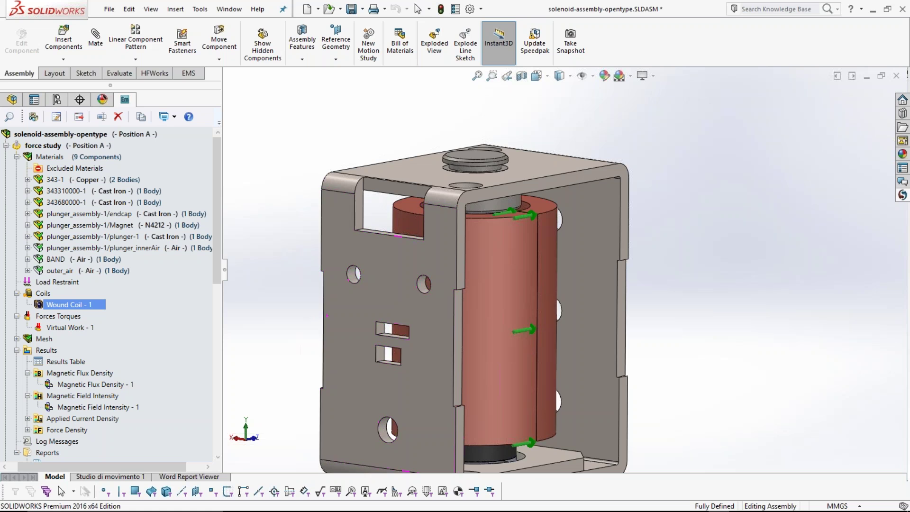
pyautogui.press('f')
pyautogui.click(46, 351)
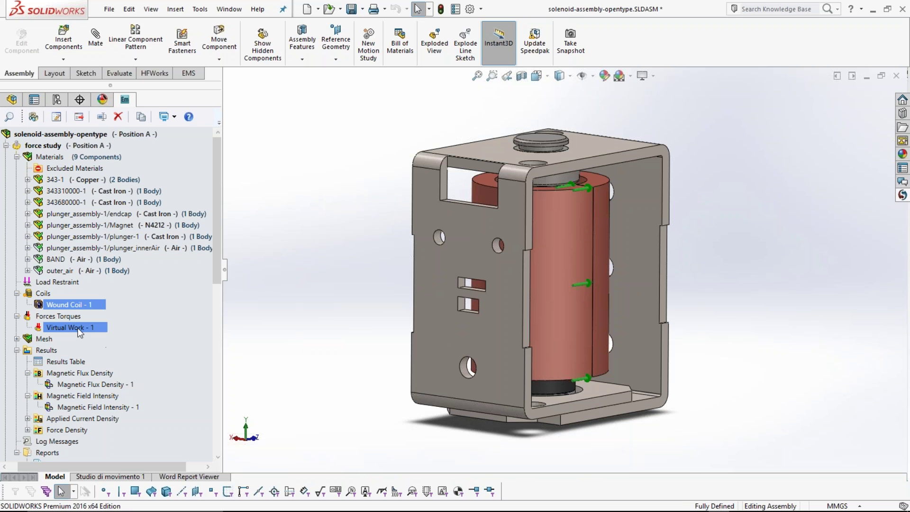
pyautogui.click(522, 76)
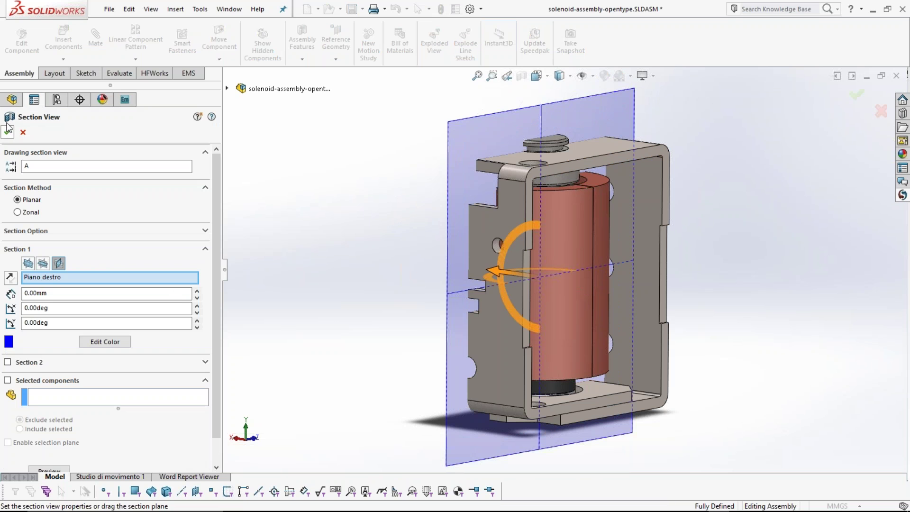
pyautogui.click(6, 133)
pyautogui.moveTo(385, 336); pyautogui.dragTo(536, 398, button='middle')
# Review the Magnet, endcap, inner air and plunger entities in Virtual Work - 1's definition, and close it without applying changes
pyautogui.keyDown('ctrl'); pyautogui.click(70, 328); pyautogui.keyUp('ctrl')
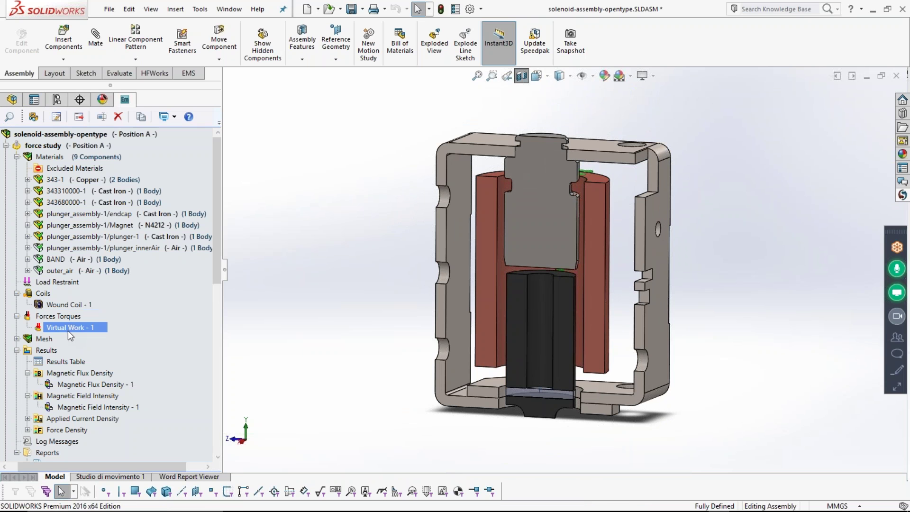
pyautogui.rightClick(67, 330)
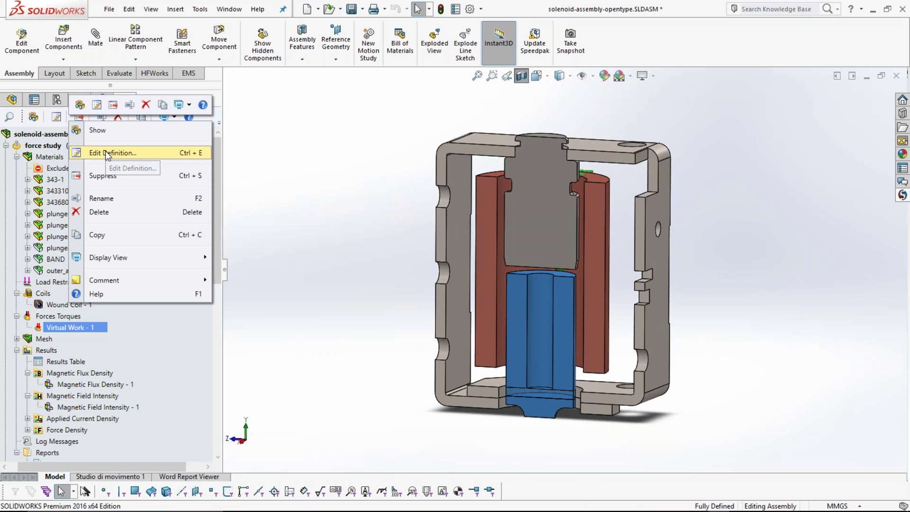
pyautogui.moveTo(297, 505)
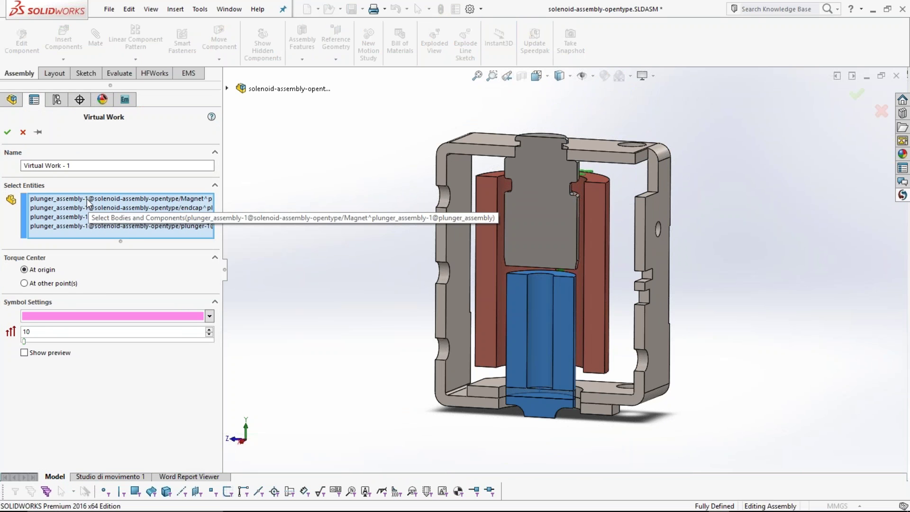
pyautogui.click(87, 198)
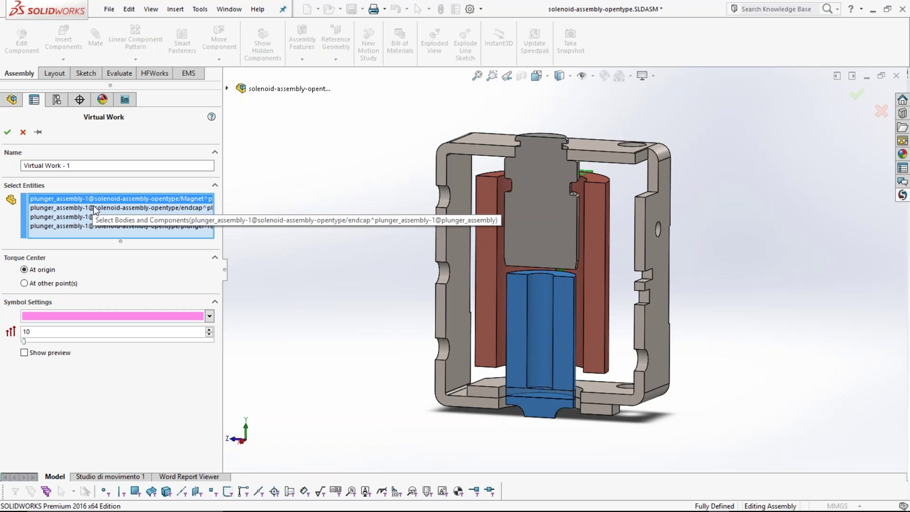
pyautogui.click(95, 207)
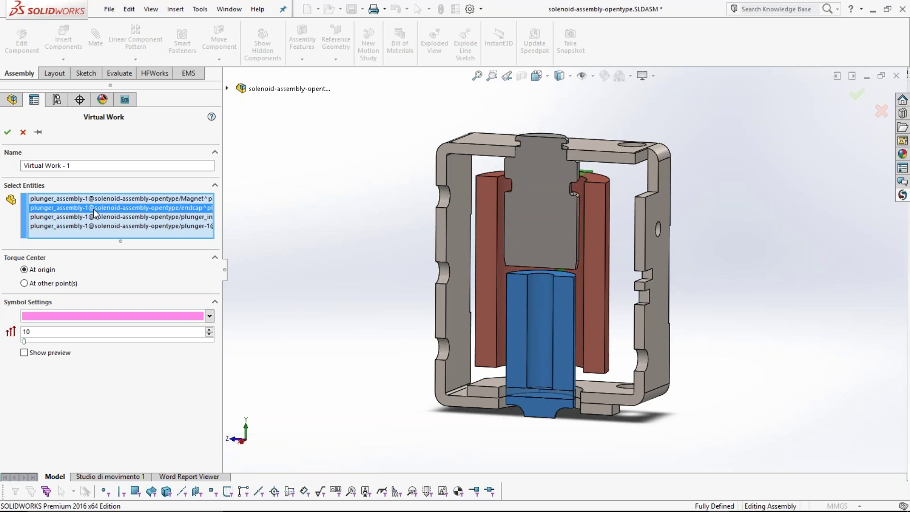
pyautogui.click(94, 216)
pyautogui.click(97, 225)
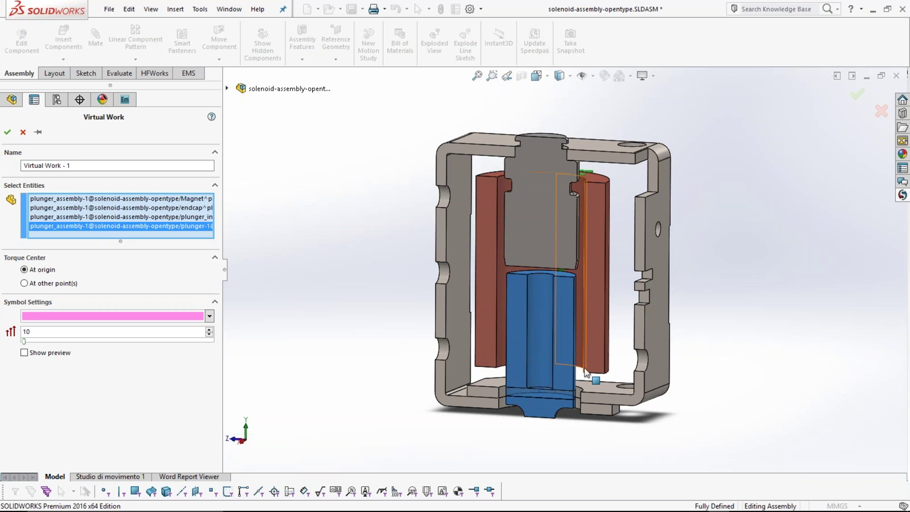
pyautogui.moveTo(587, 373); pyautogui.dragTo(328, 387, button='middle')
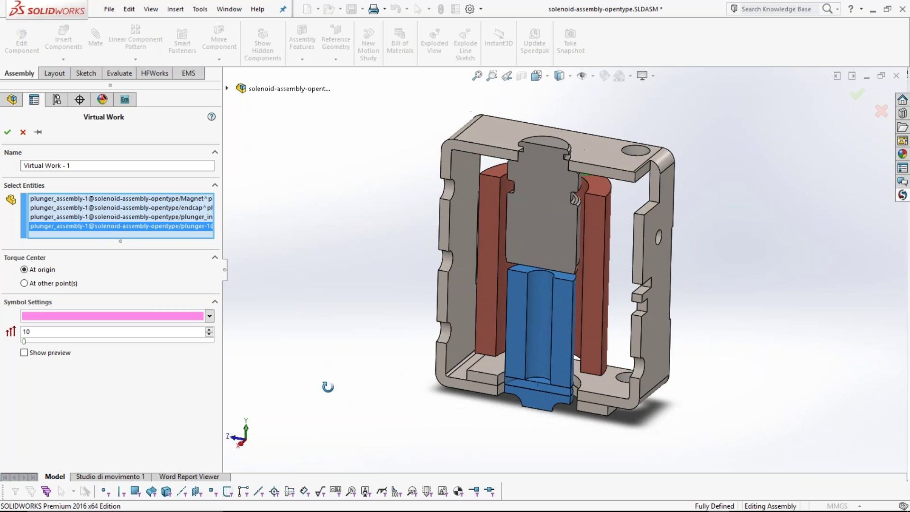
pyautogui.click(26, 136)
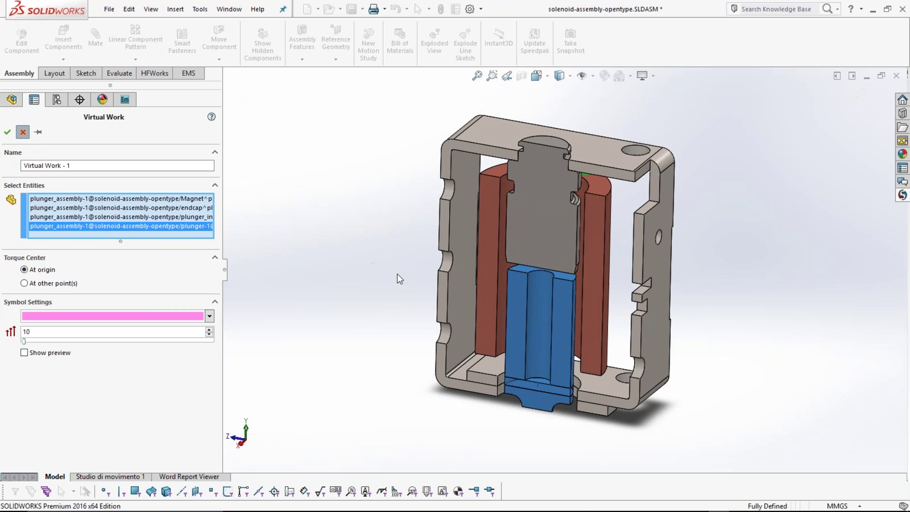
pyautogui.moveTo(384, 310); pyautogui.dragTo(370, 268, button='middle')
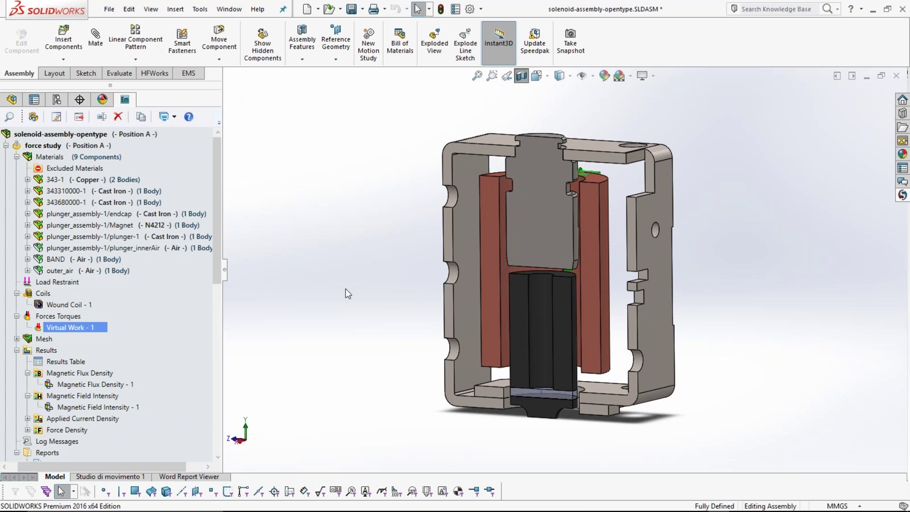
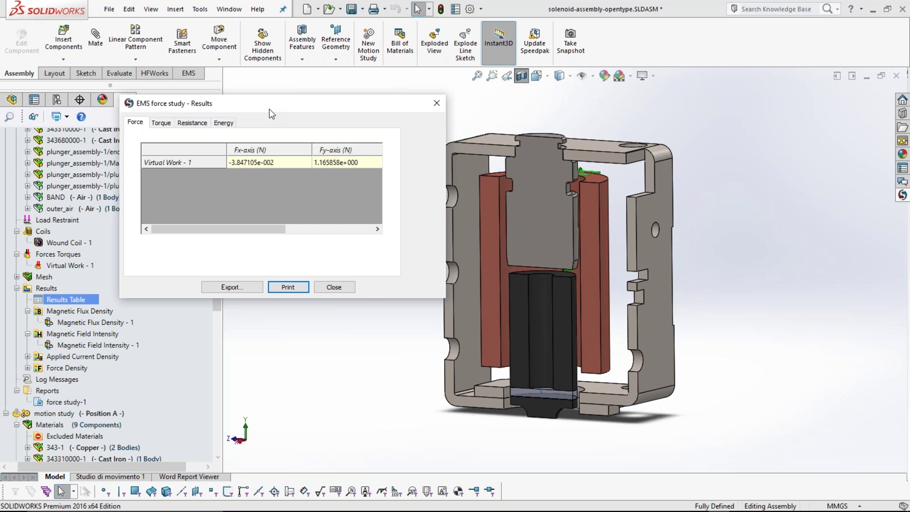
# Examine the X, Y and Z force components of Virtual Work - 1 in the force study's results table, and close the table
pyautogui.moveTo(271, 229); pyautogui.dragTo(325, 232)
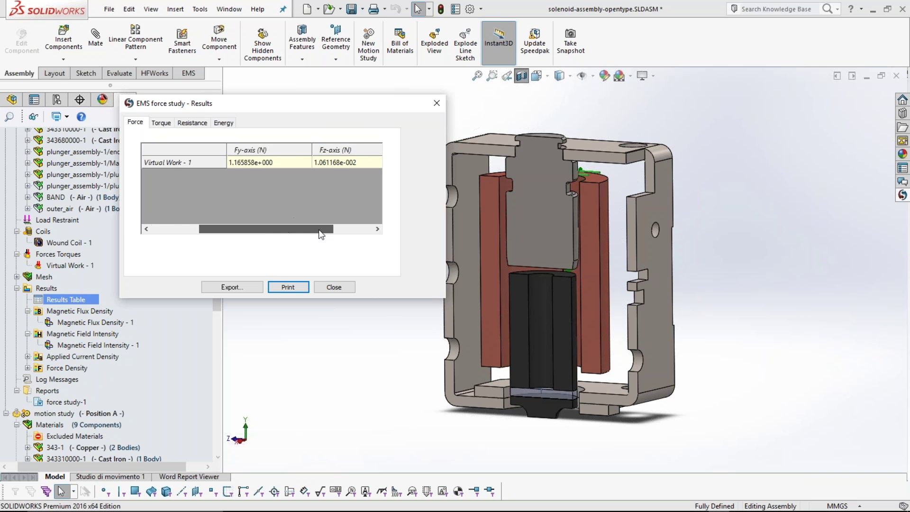
pyautogui.click(349, 162)
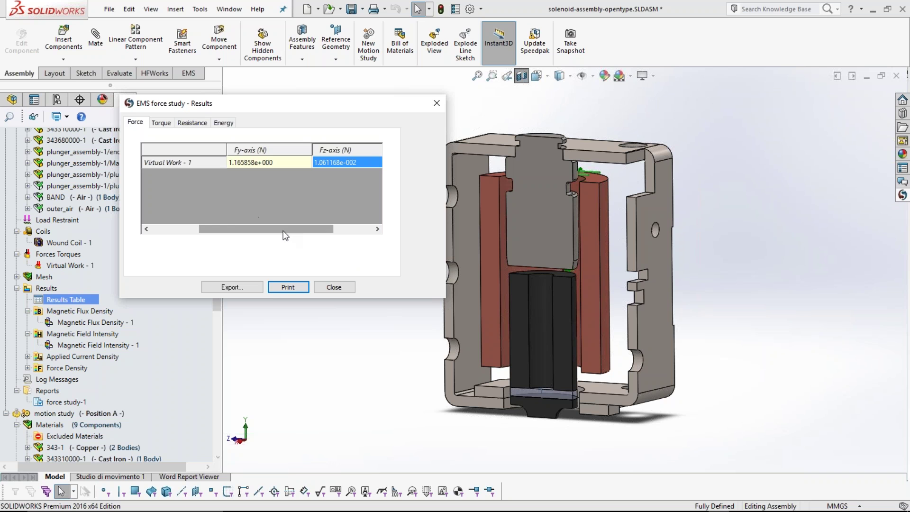
pyautogui.moveTo(280, 229); pyautogui.dragTo(258, 238)
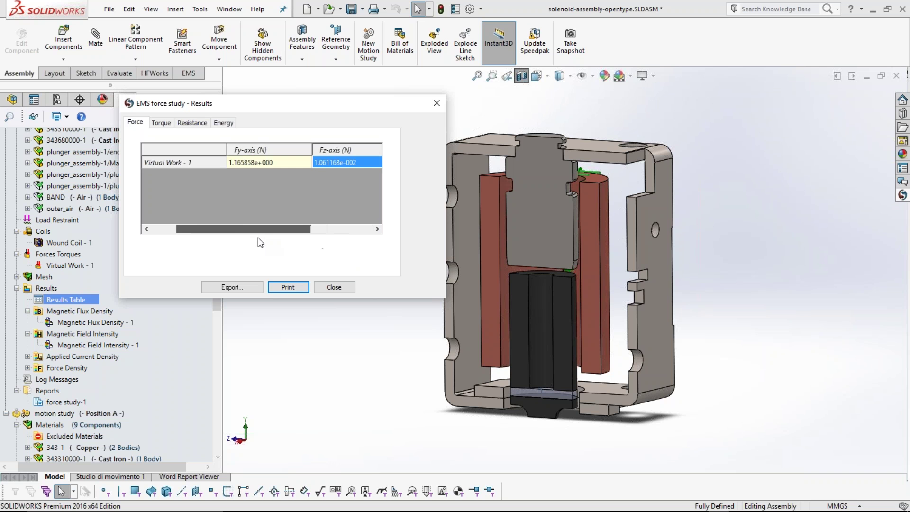
pyautogui.click(253, 162)
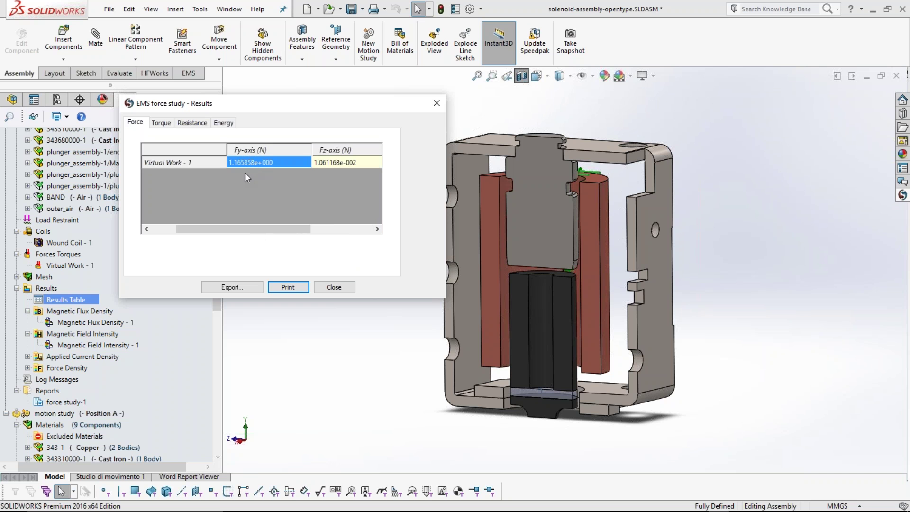
pyautogui.moveTo(249, 229); pyautogui.dragTo(232, 232)
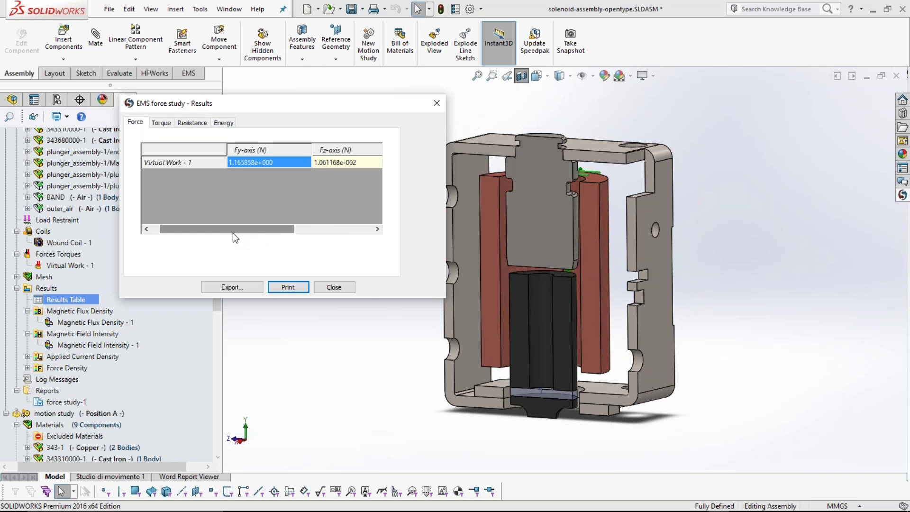
pyautogui.click(150, 230)
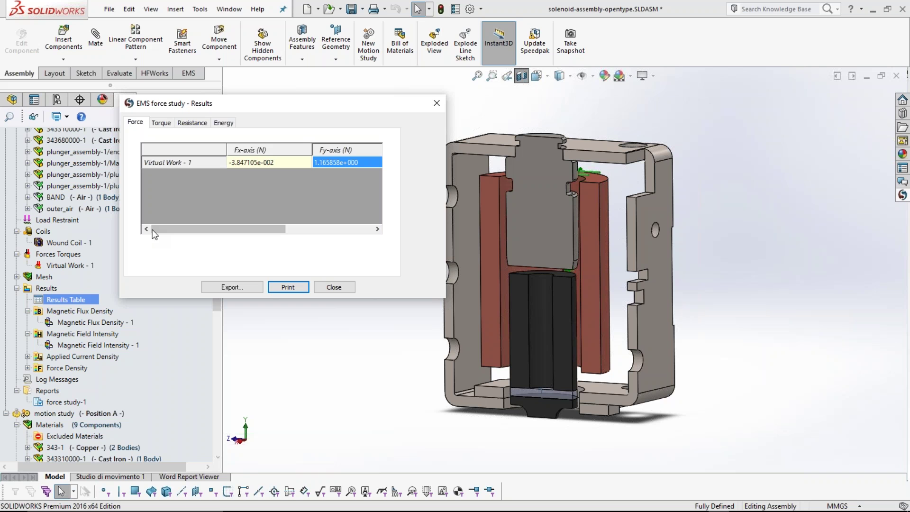
pyautogui.click(377, 228)
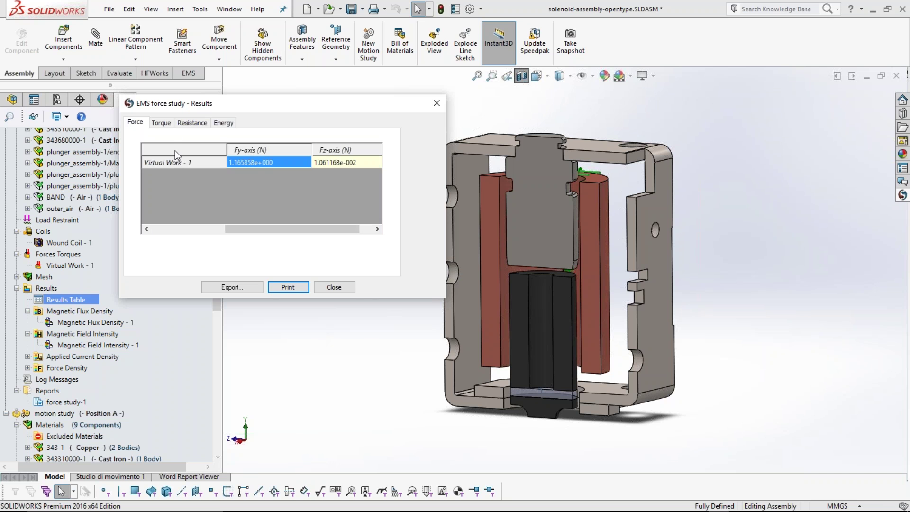
pyautogui.click(334, 286)
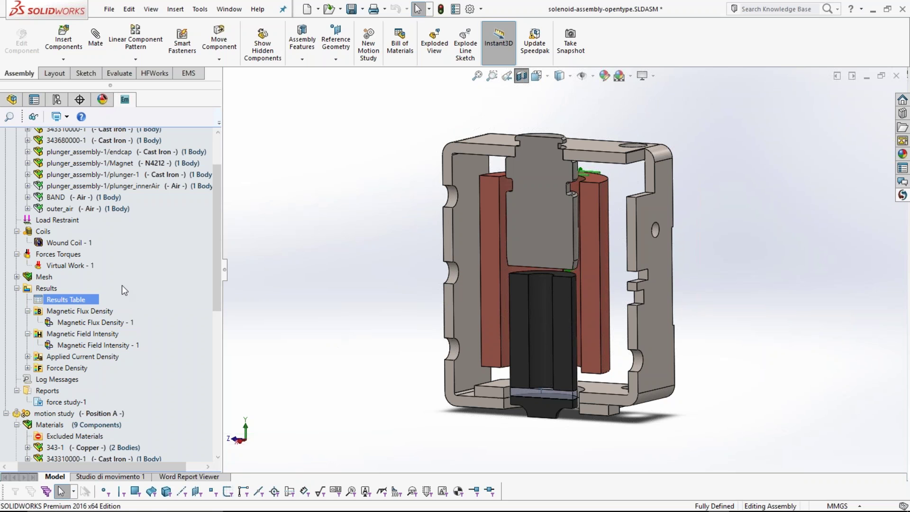
# Turn off the section view and display the force study's Magnetic Flux Density - 1 plot, examining the flux through the plunger, magnet and frame
pyautogui.moveTo(300, 220); pyautogui.dragTo(334, 249, button='middle')
pyautogui.press('Escape')
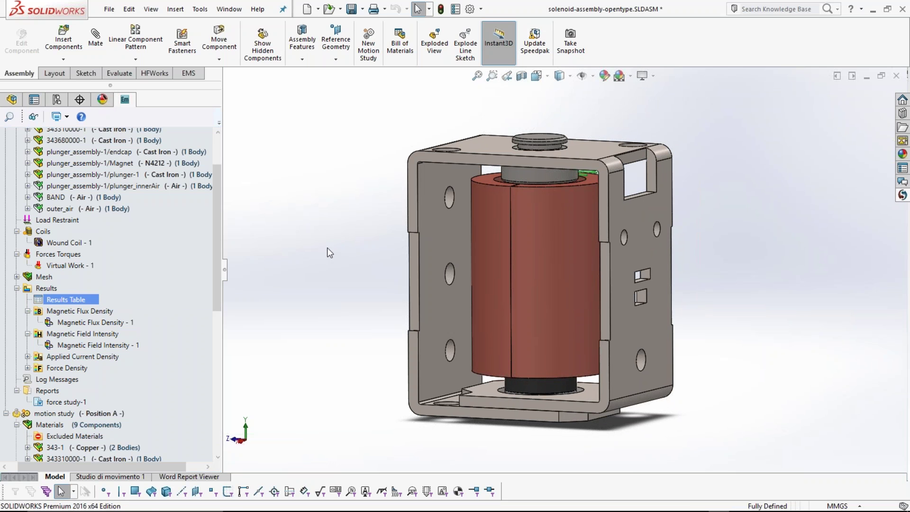
pyautogui.click(92, 323)
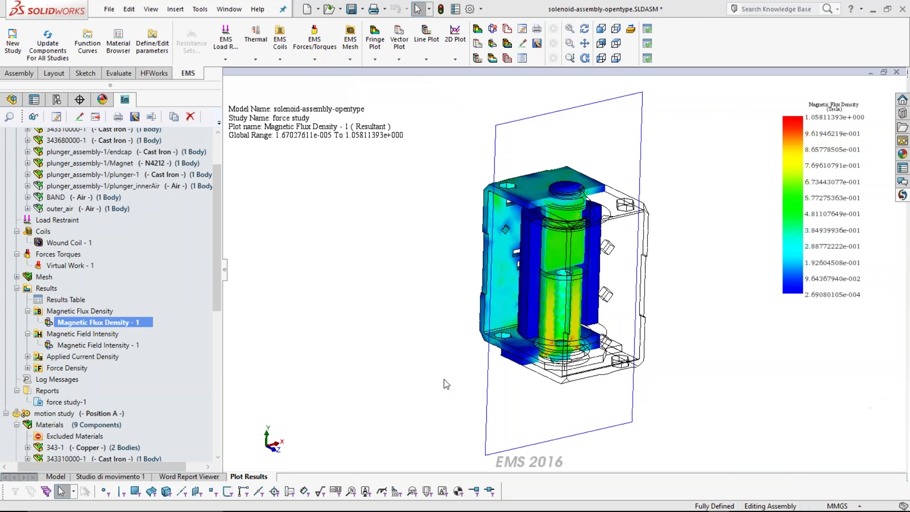
pyautogui.moveTo(446, 199); pyautogui.dragTo(217, 310, button='middle')
pyautogui.scroll(-4, 663, 289)
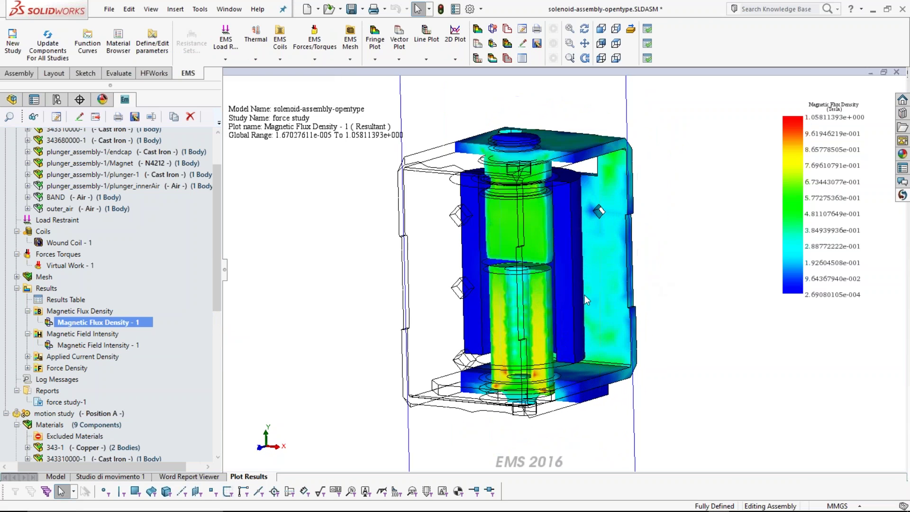
pyautogui.moveTo(674, 291); pyautogui.dragTo(697, 296, button='middle')
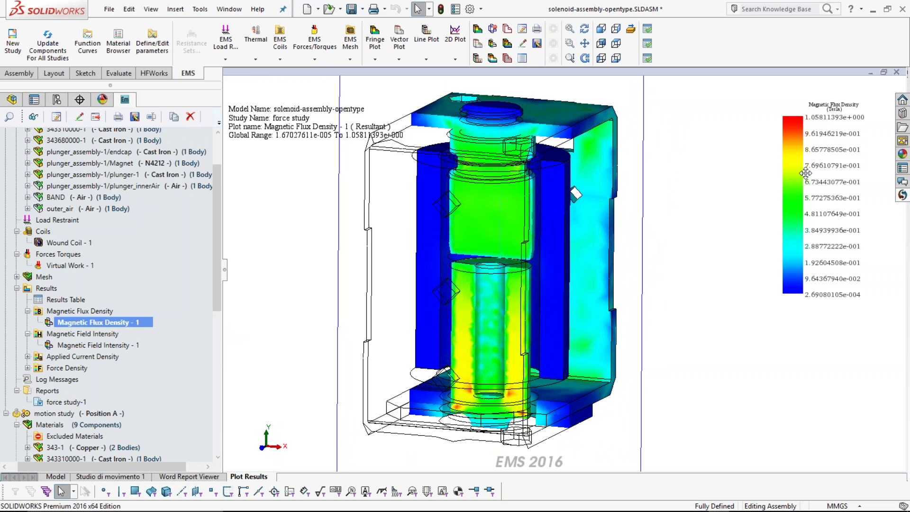
pyautogui.moveTo(371, 290); pyautogui.dragTo(385, 266, button='middle')
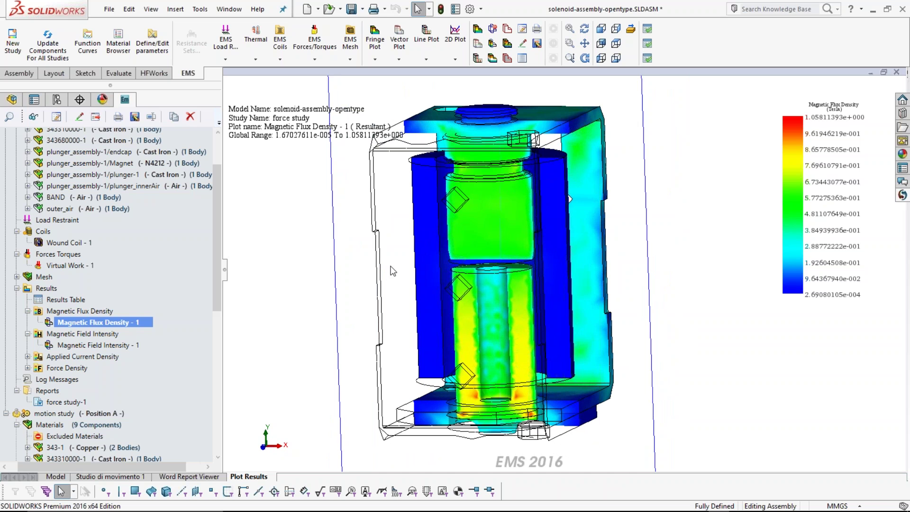
# Display the force study's Magnetic Field Intensity - 1 plot and examine the field around the magnet and the air gap
pyautogui.doubleClick(105, 346)
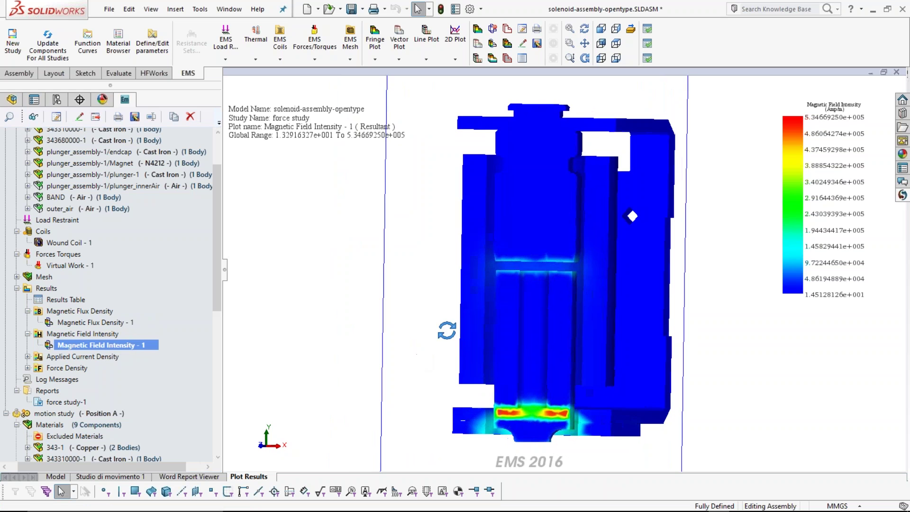
pyautogui.moveTo(446, 330); pyautogui.dragTo(460, 306, button='middle')
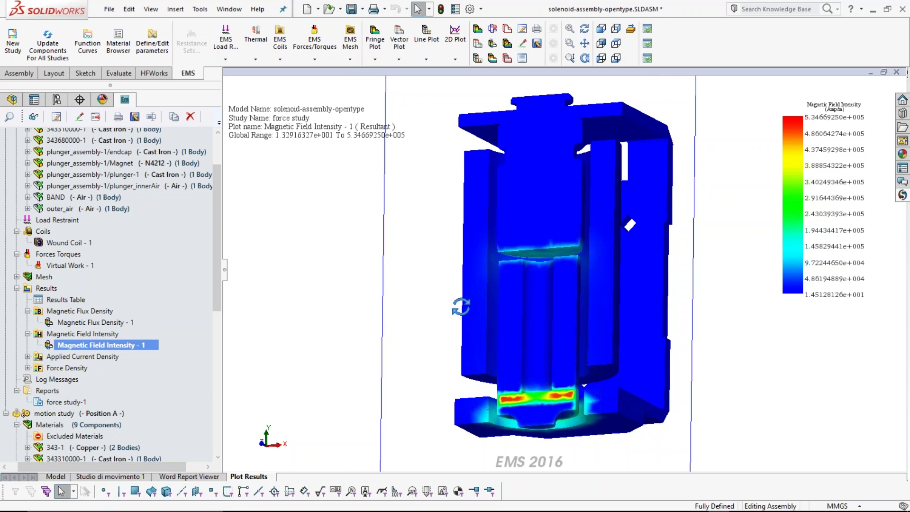
pyautogui.scroll(-3, 550, 263)
pyautogui.scroll(-3, 544, 268)
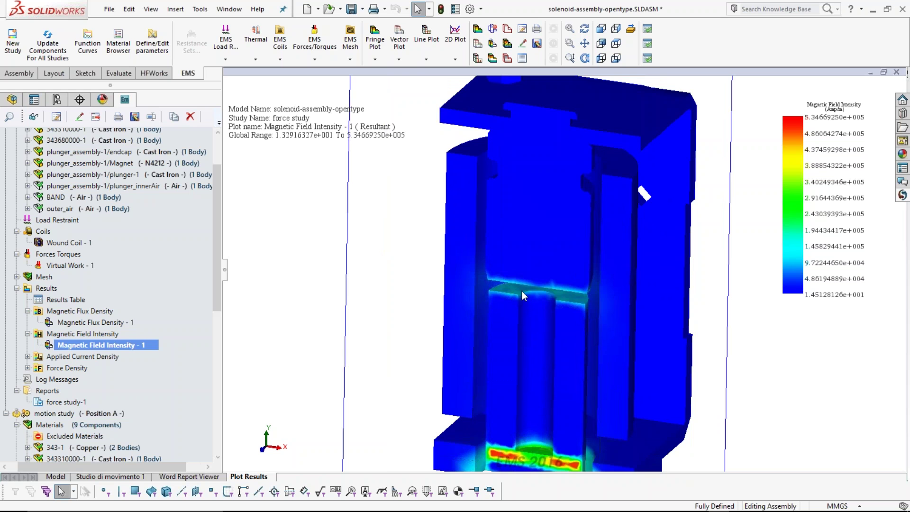
pyautogui.scroll(5, 524, 322)
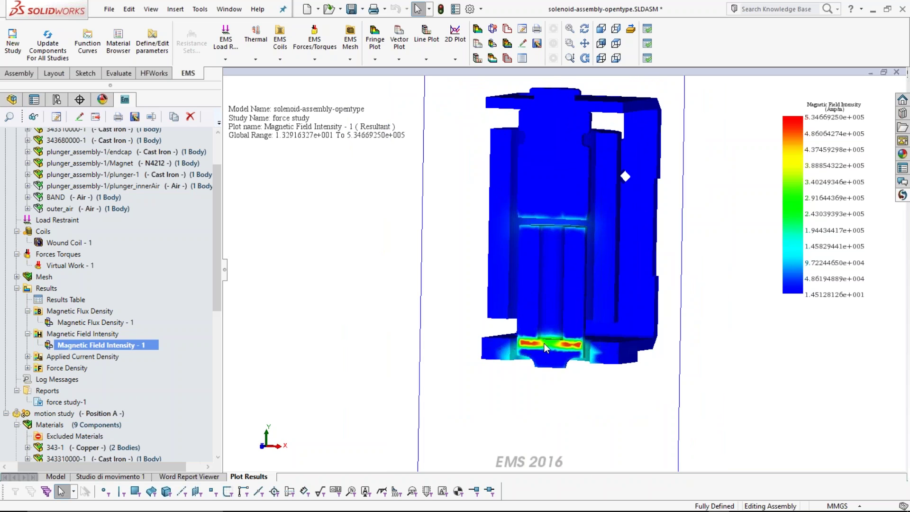
pyautogui.moveTo(426, 370); pyautogui.dragTo(398, 397, button='middle')
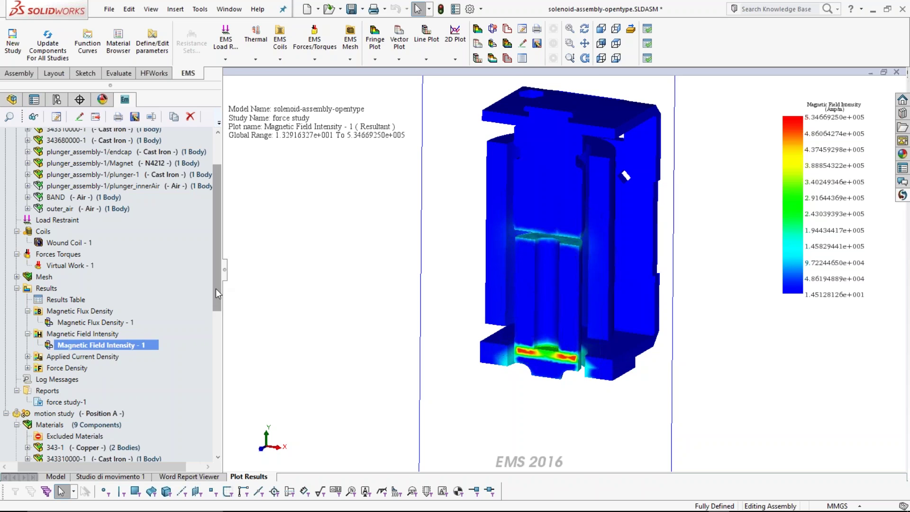
# Return from the plot to the assembly model and select the motion study in the EMS tree
pyautogui.moveTo(215, 289); pyautogui.dragTo(215, 262)
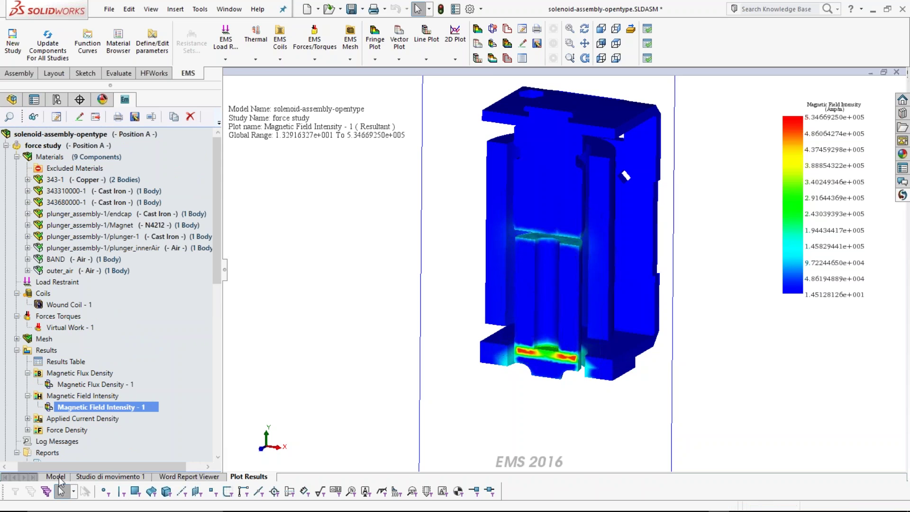
pyautogui.click(58, 478)
pyautogui.moveTo(363, 346); pyautogui.dragTo(341, 334, button='middle')
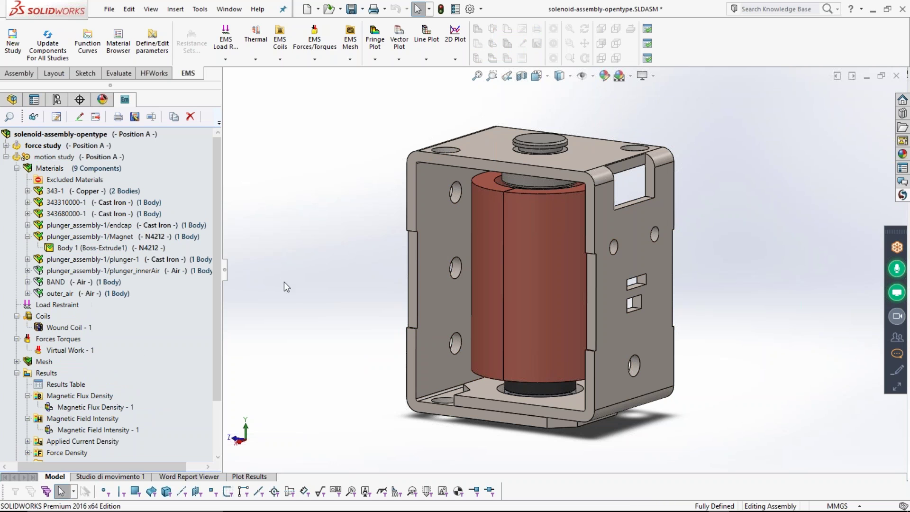
pyautogui.moveTo(342, 294); pyautogui.dragTo(346, 299, button='middle')
pyautogui.click(68, 156)
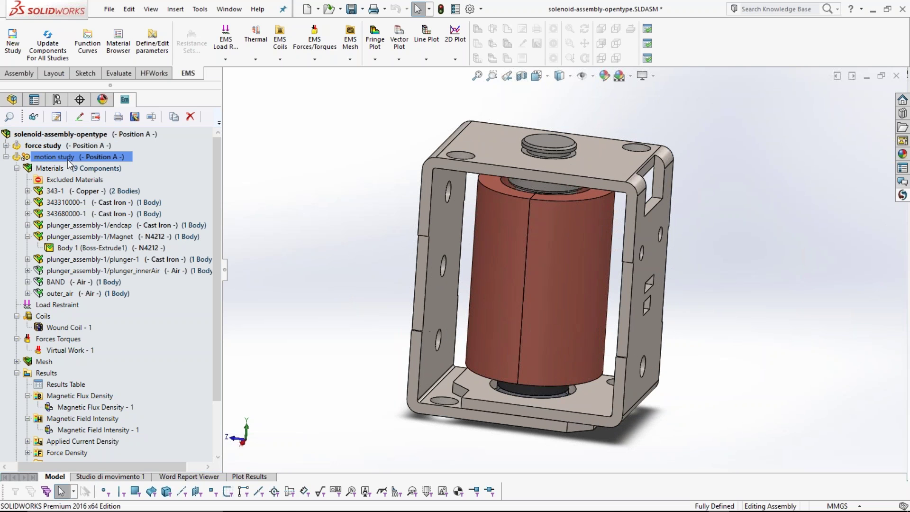
# Open Studio di movimento 1, review LinearSpring1's endpoints, stiffness and free length in its definition, and close it without applying changes
pyautogui.click(114, 476)
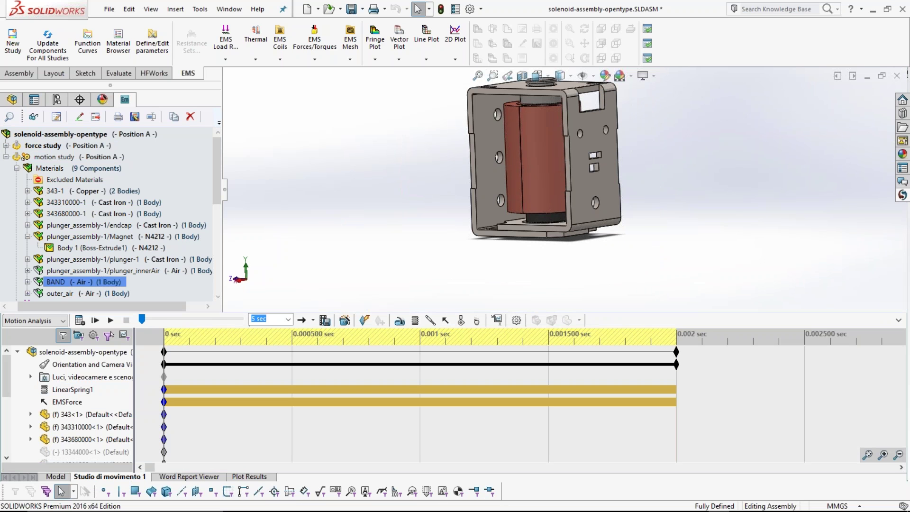
pyautogui.click(69, 390)
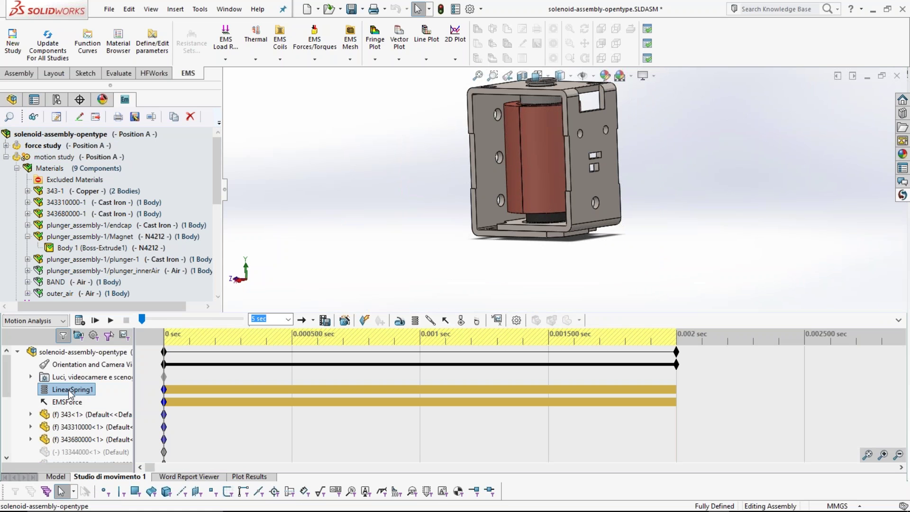
pyautogui.rightClick(70, 392)
pyautogui.click(78, 398)
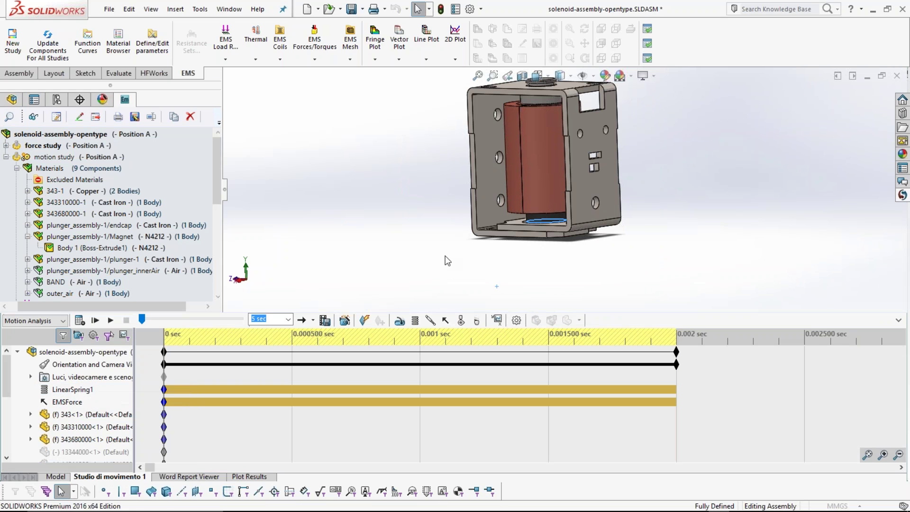
pyautogui.moveTo(431, 237)
pyautogui.mouseDown(button='middle')
pyautogui.moveTo(455, 147)
pyautogui.moveTo(450, 235)
pyautogui.moveTo(436, 244)
pyautogui.mouseUp(button='middle')
pyautogui.scroll(-5, 562, 203)
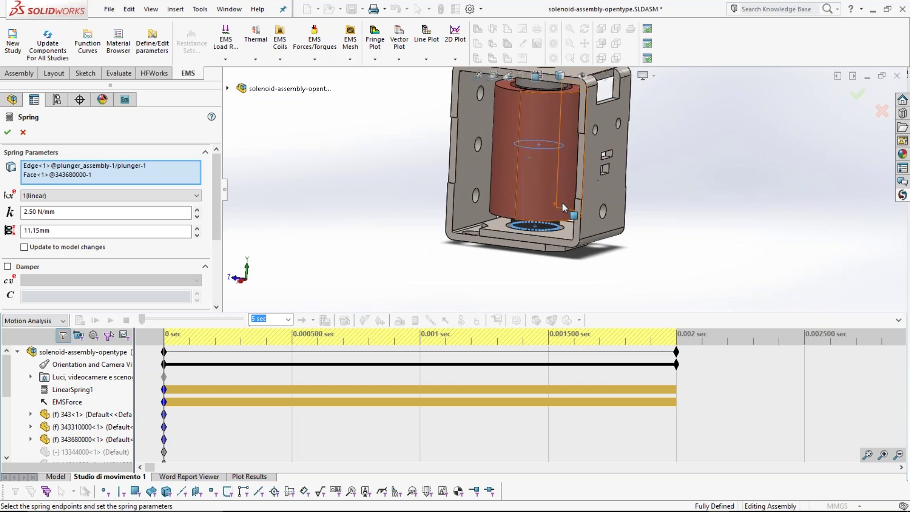
pyautogui.moveTo(562, 203); pyautogui.dragTo(379, 213, button='middle')
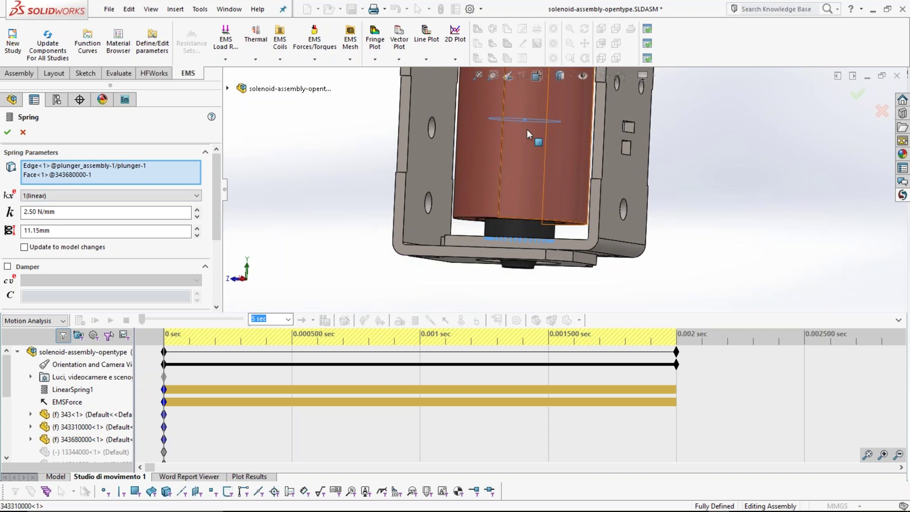
pyautogui.click(23, 133)
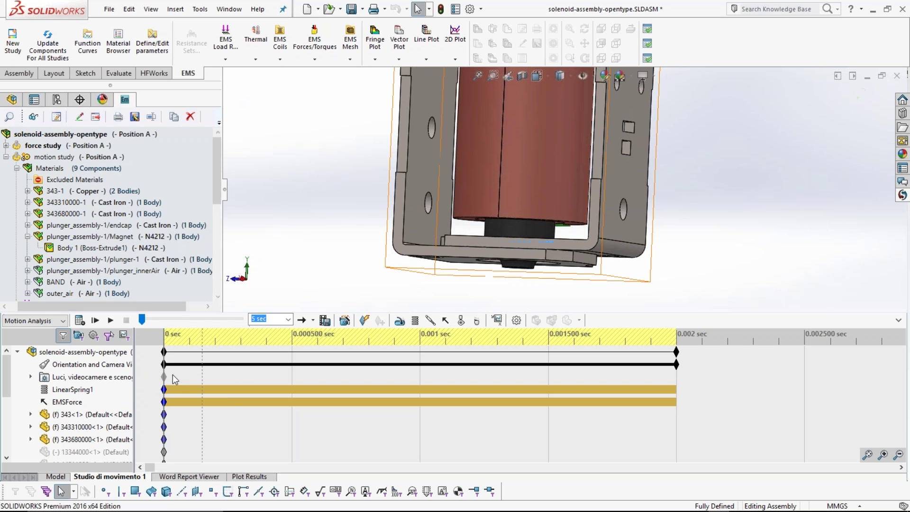
# Review EMSForce's direction, plunger face and constant force function in its definition, and close it without applying changes
pyautogui.click(75, 407)
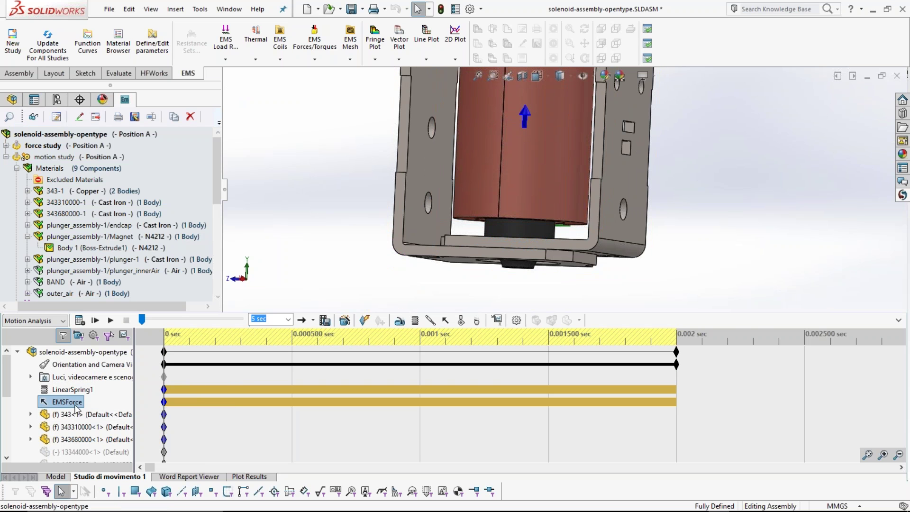
pyautogui.moveTo(380, 209)
pyautogui.mouseDown(button='middle')
pyautogui.moveTo(379, 227)
pyautogui.moveTo(389, 214)
pyautogui.mouseUp(button='middle')
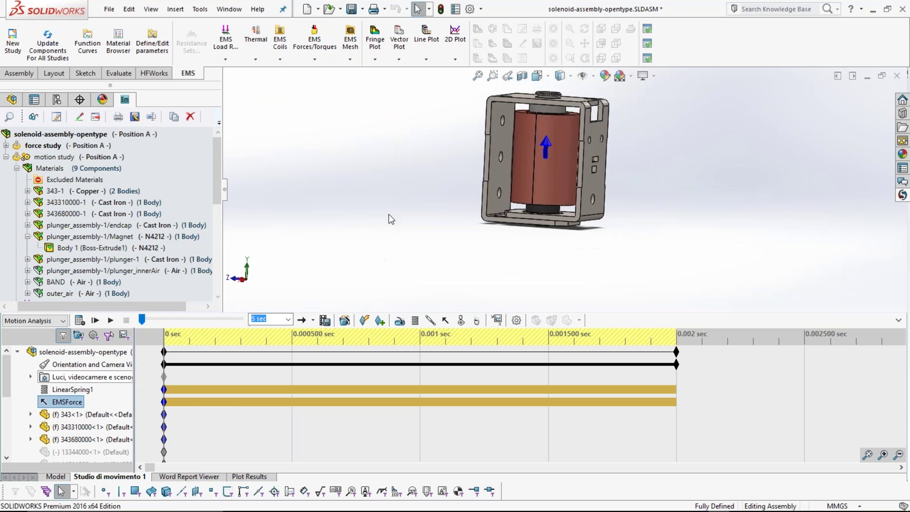
pyautogui.scroll(2, 496, 180)
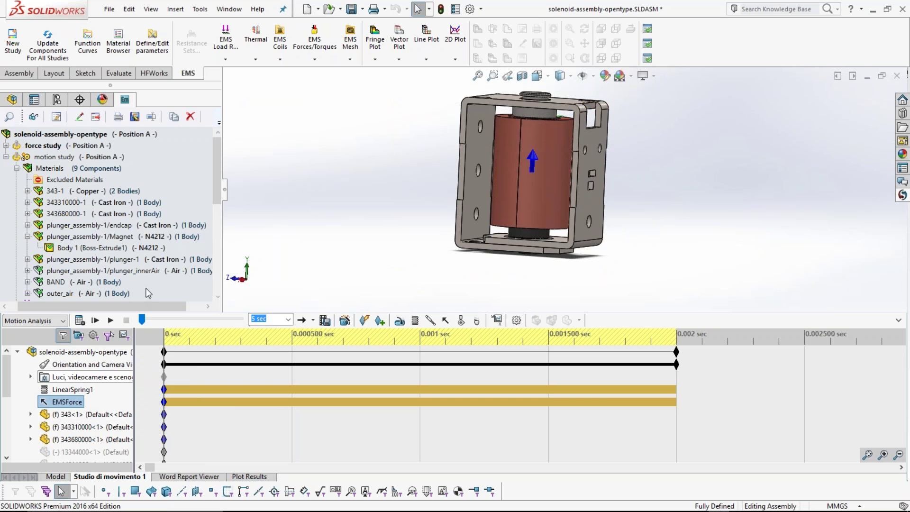
pyautogui.rightClick(70, 405)
pyautogui.click(30, 410)
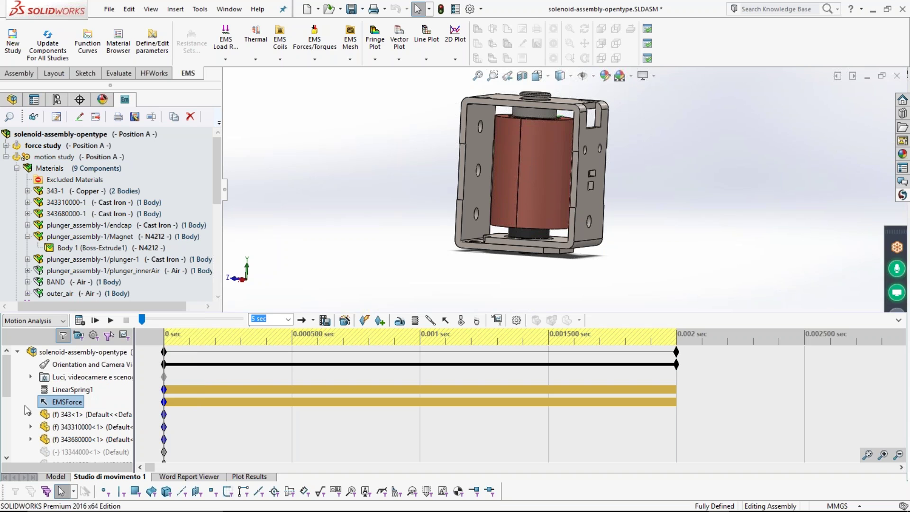
pyautogui.rightClick(74, 406)
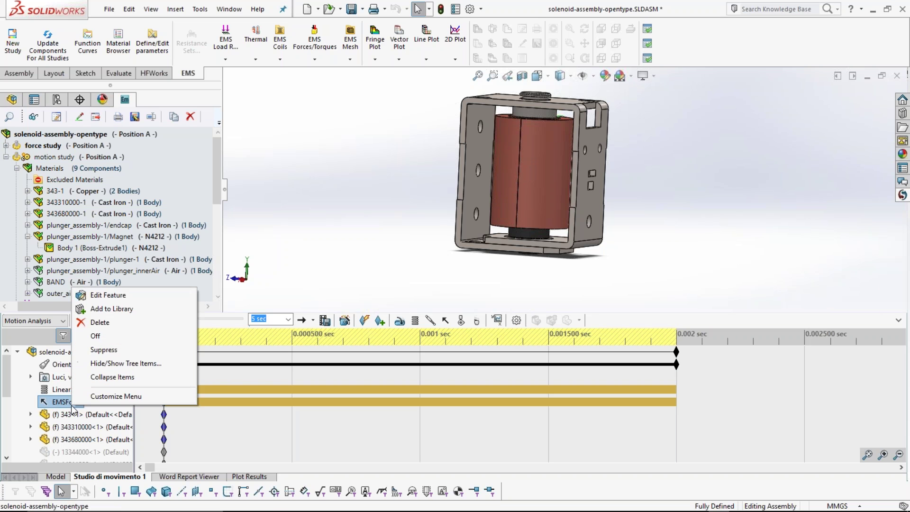
pyautogui.click(104, 295)
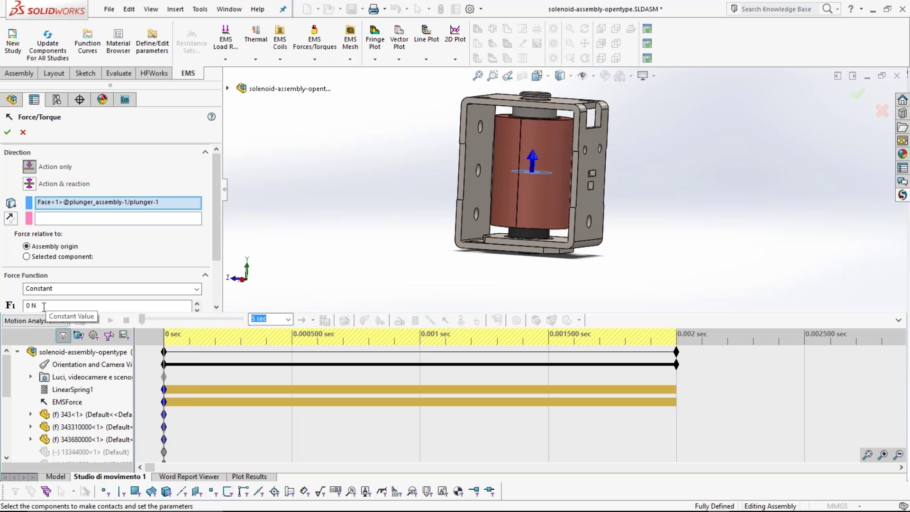
pyautogui.click(22, 132)
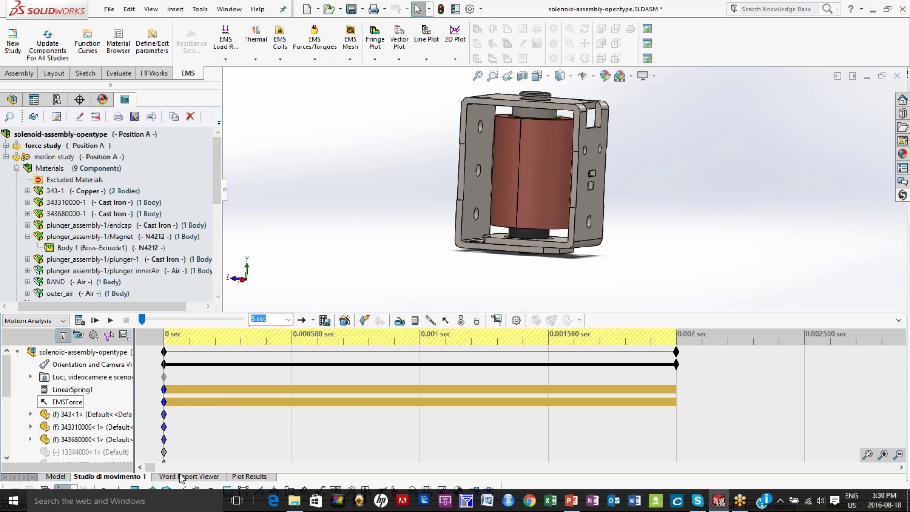
# Return to the assembly model and make the motion study the active EMS study
pyautogui.click(56, 477)
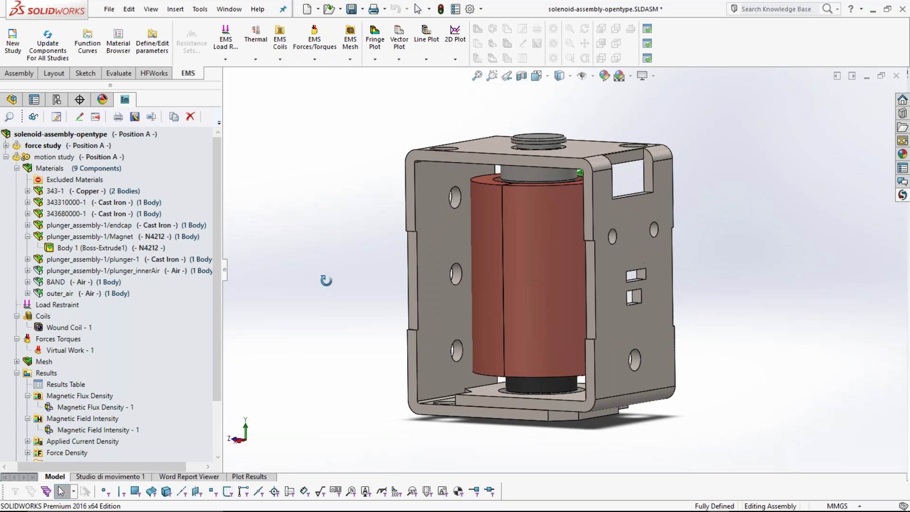
pyautogui.click(20, 147)
pyautogui.click(21, 153)
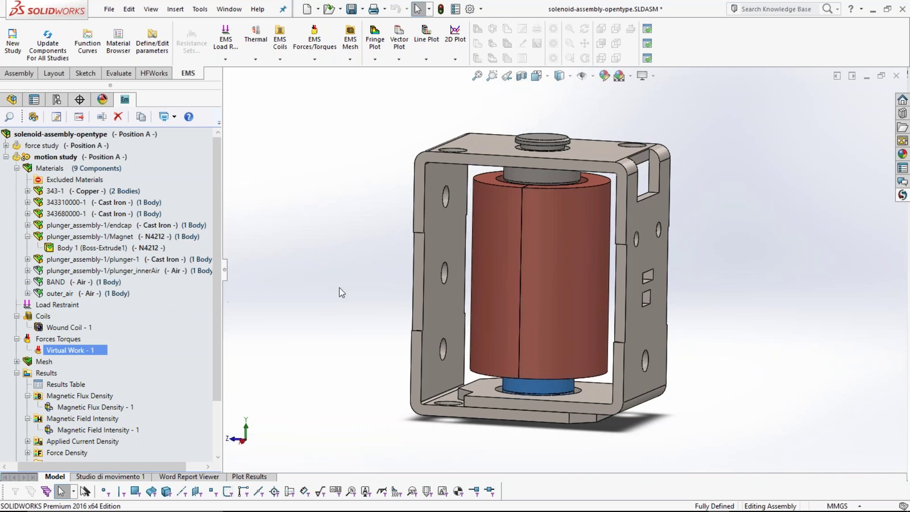
pyautogui.moveTo(323, 265); pyautogui.dragTo(327, 299, button='middle')
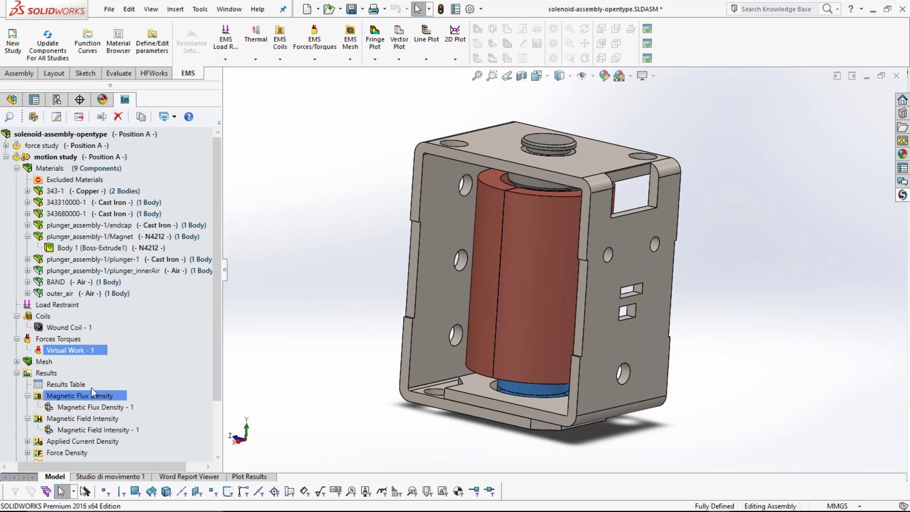
# Open the motion study's results table and plot the Center Of Mass (m) motion parameter against time
pyautogui.doubleClick(66, 385)
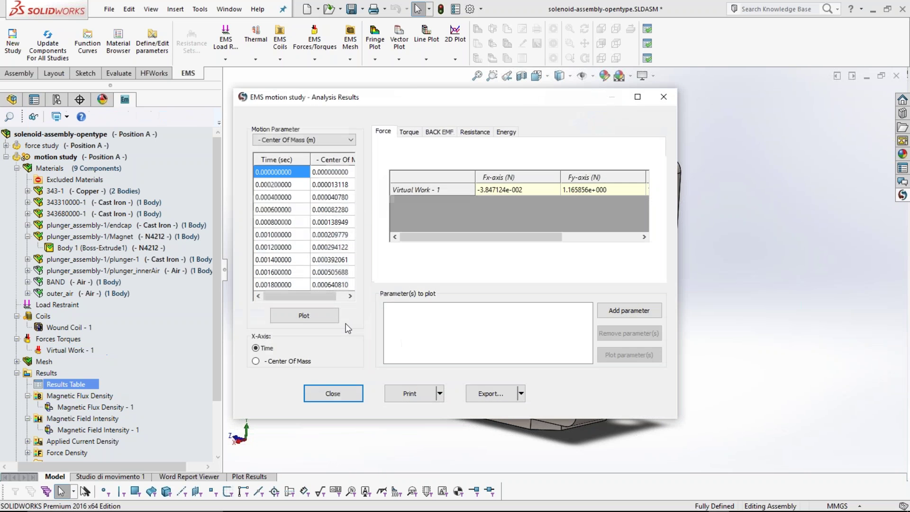
pyautogui.moveTo(442, 97); pyautogui.dragTo(235, 41)
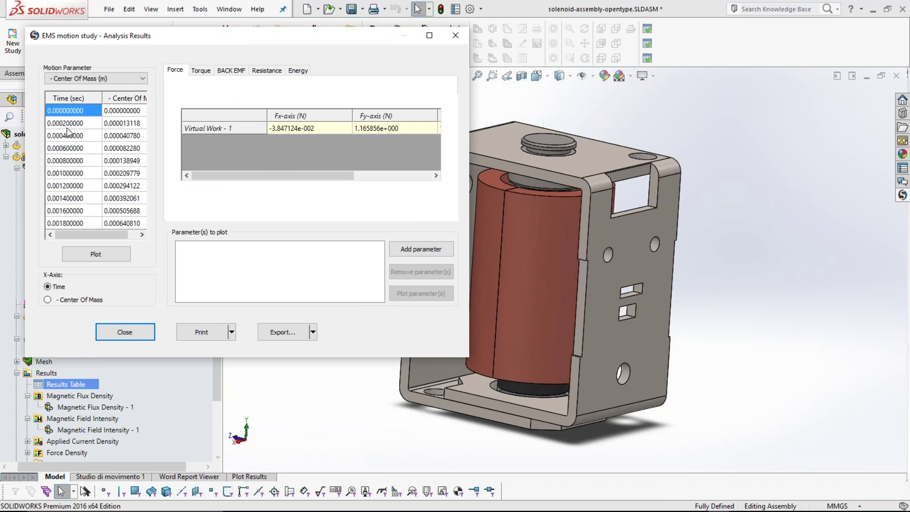
pyautogui.click(95, 255)
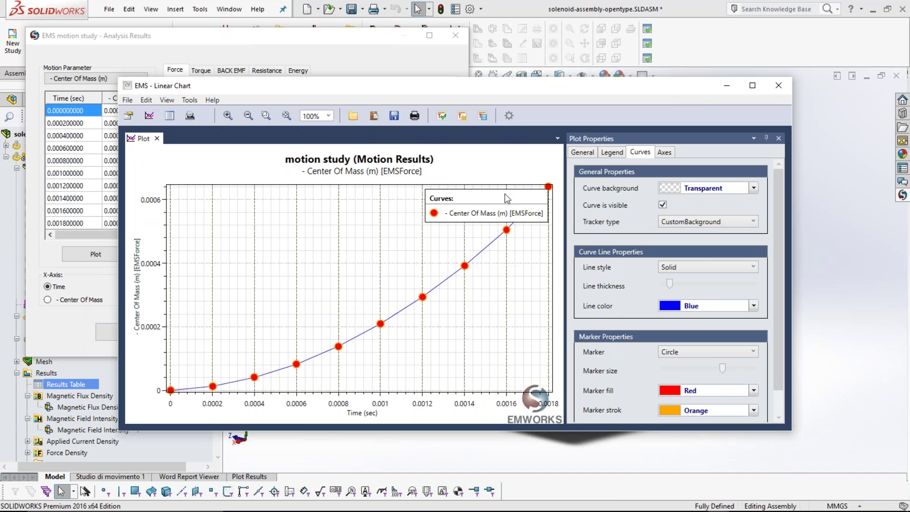
# Move the chart legend clear of the curve, and list the curve points, selecting all rows from 0 to 0.0018 sec to label them
pyautogui.moveTo(501, 202); pyautogui.dragTo(356, 231)
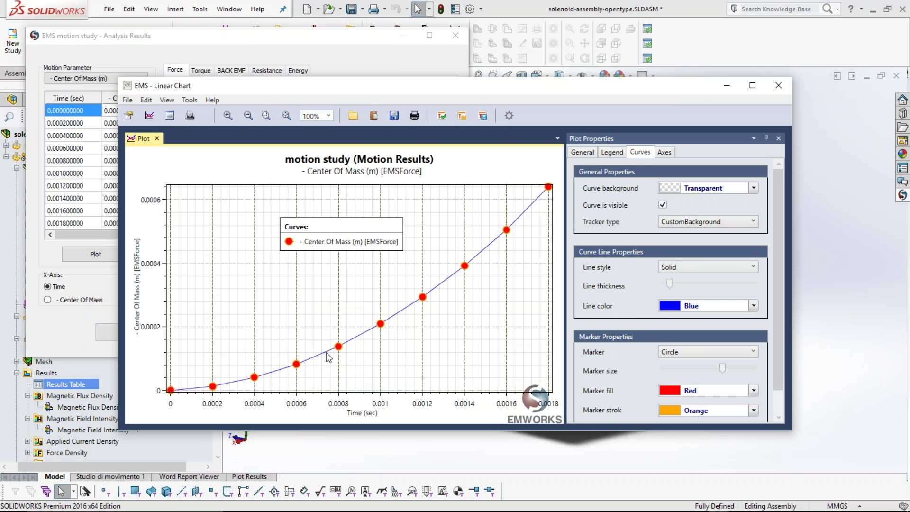
pyautogui.click(170, 116)
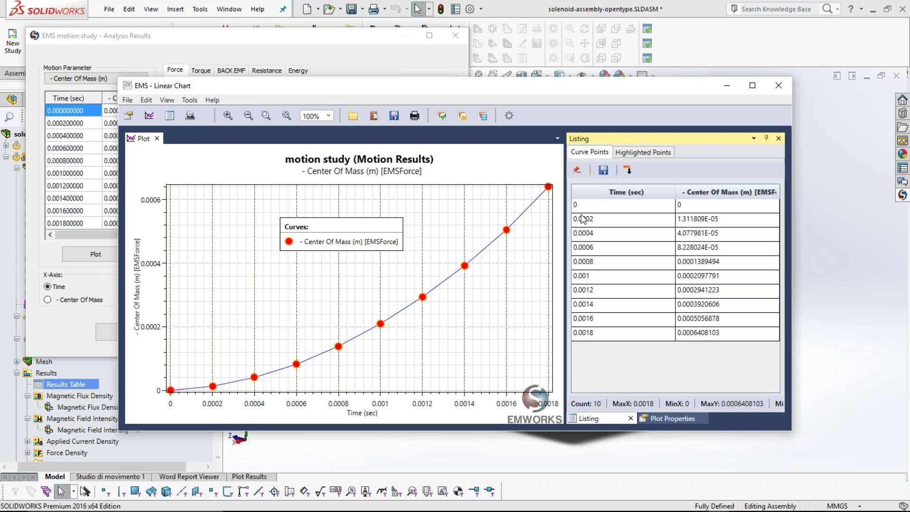
pyautogui.moveTo(682, 204); pyautogui.dragTo(722, 331)
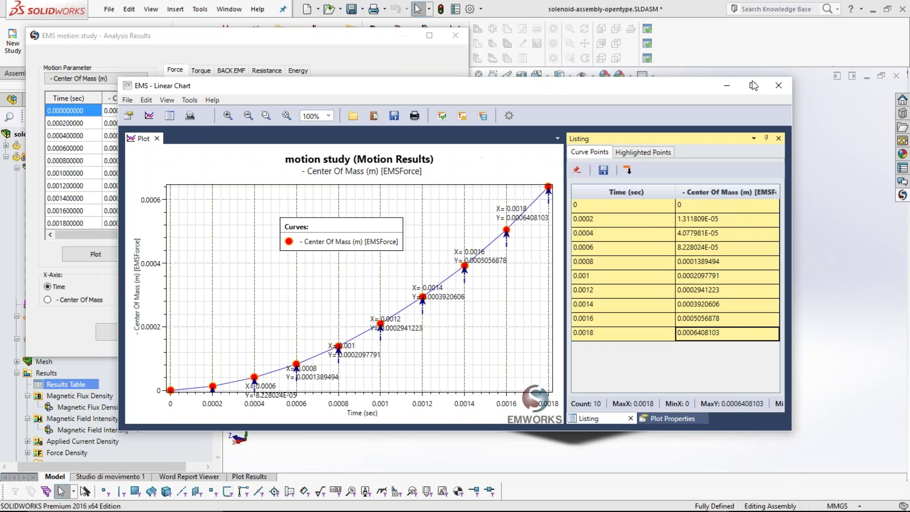
# Close the Center Of Mass chart, plot the Linear Velocity (m/s) motion parameter against time, and close its chart after review
pyautogui.click(778, 86)
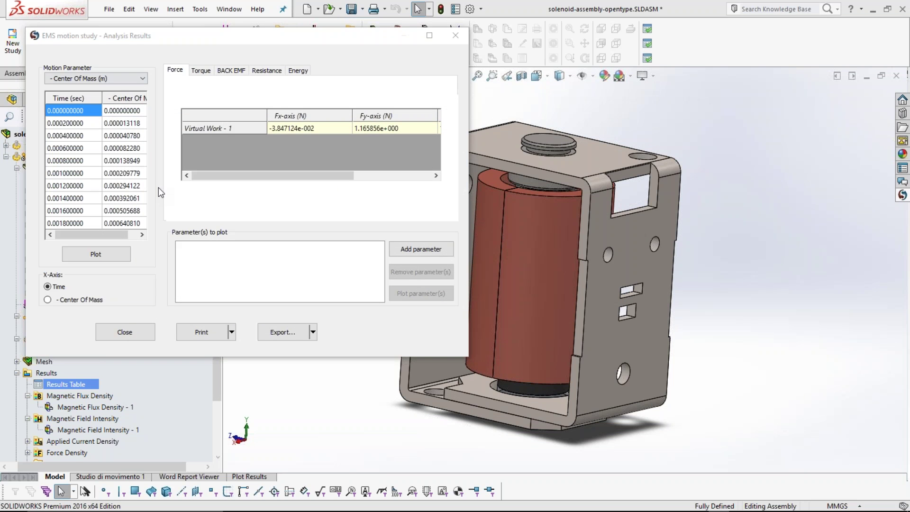
pyautogui.click(114, 78)
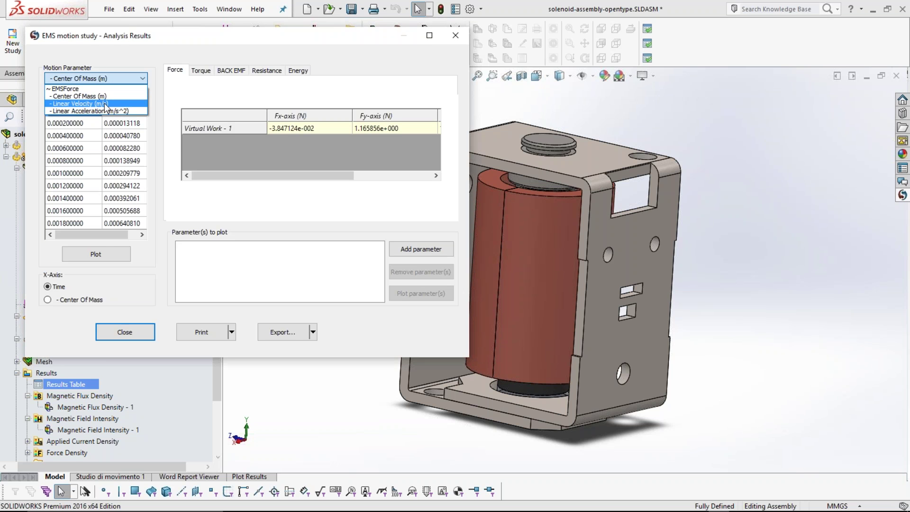
pyautogui.click(105, 103)
pyautogui.click(101, 253)
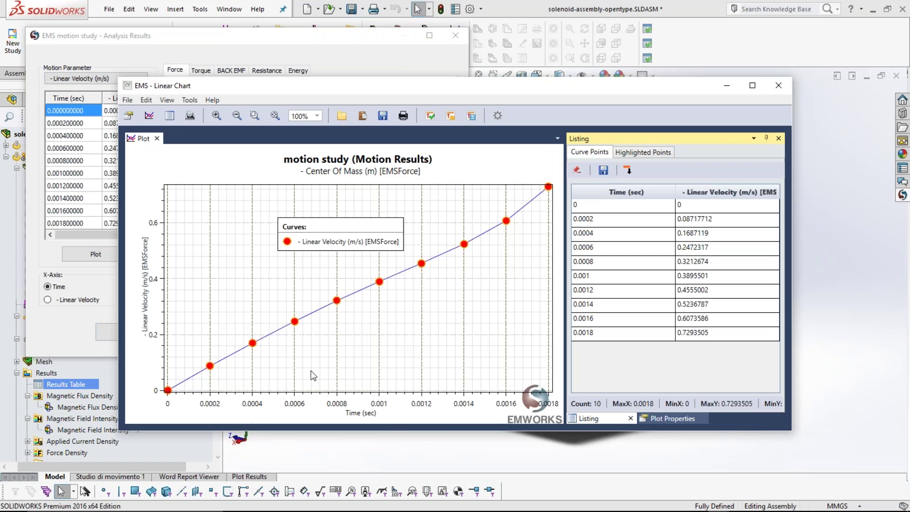
pyautogui.click(780, 92)
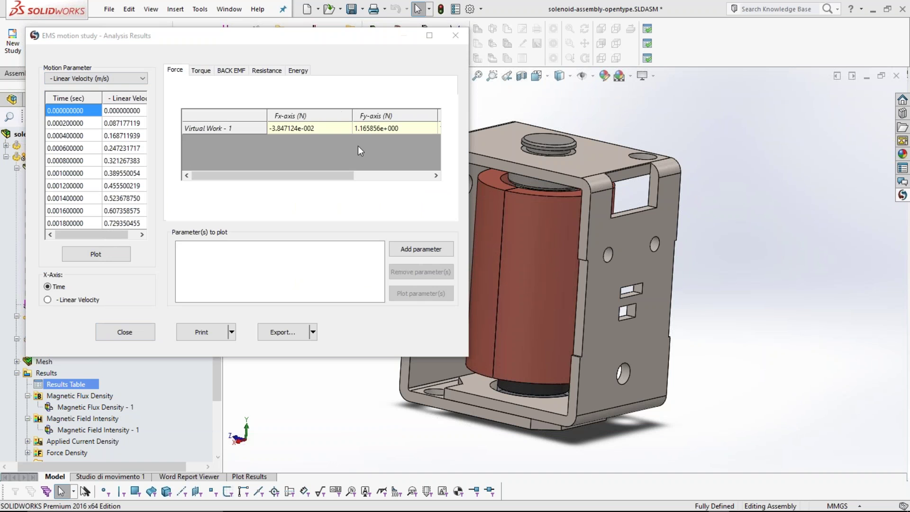
# Plot the Fy-axis force of Virtual Work - 1 against time, reposition the chart legend, and close the chart
pyautogui.click(435, 176)
pyautogui.click(316, 128)
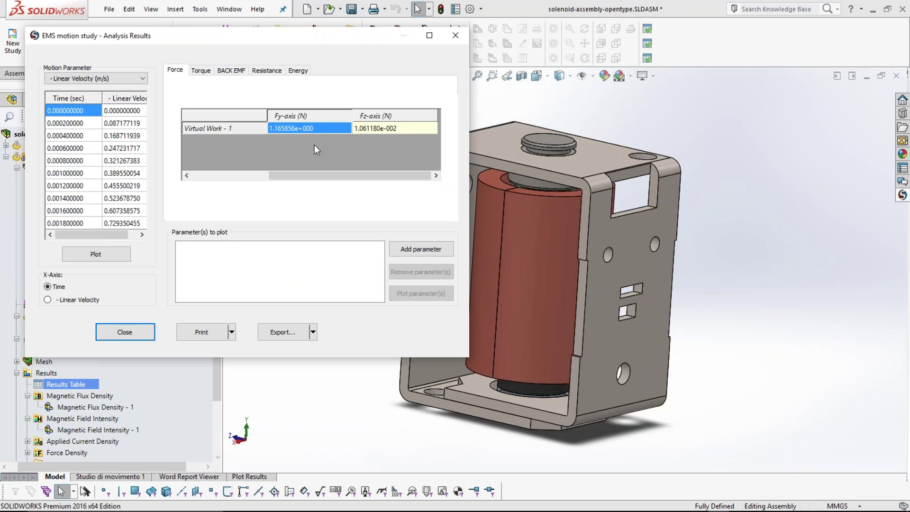
pyautogui.click(405, 252)
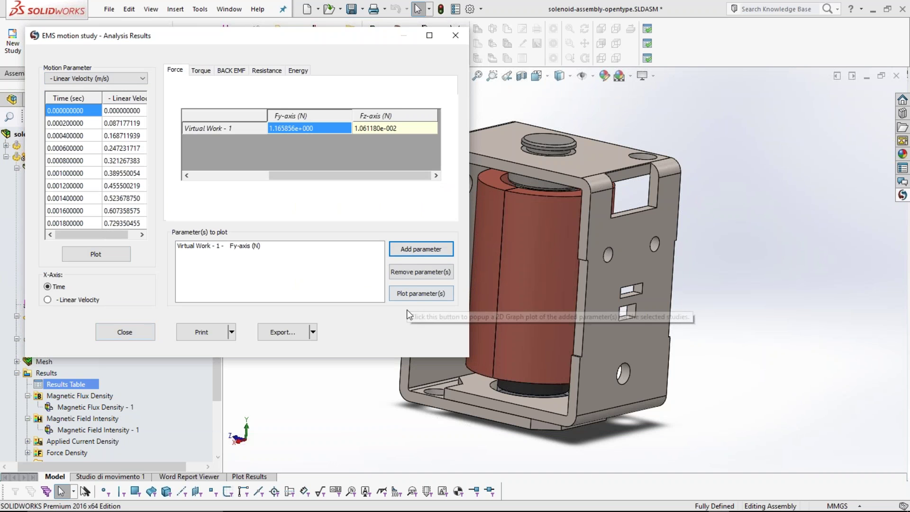
pyautogui.click(406, 293)
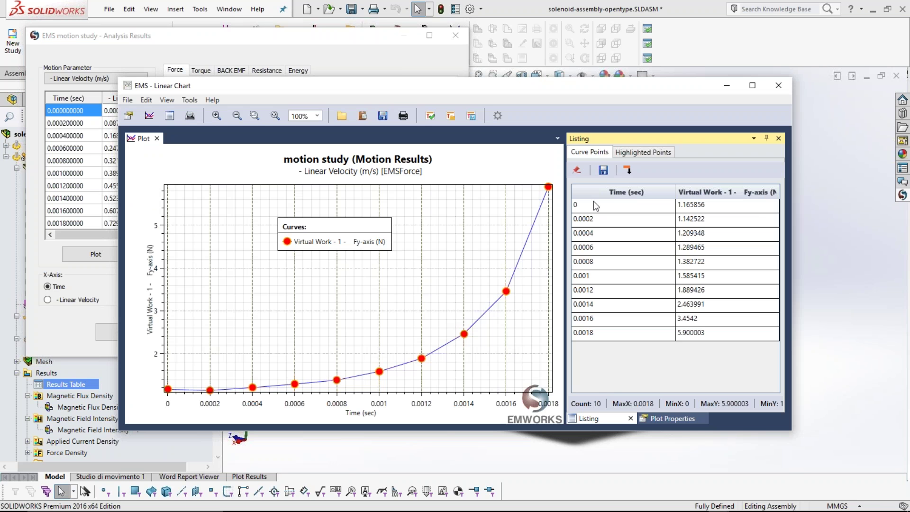
pyautogui.moveTo(343, 225); pyautogui.dragTo(306, 242)
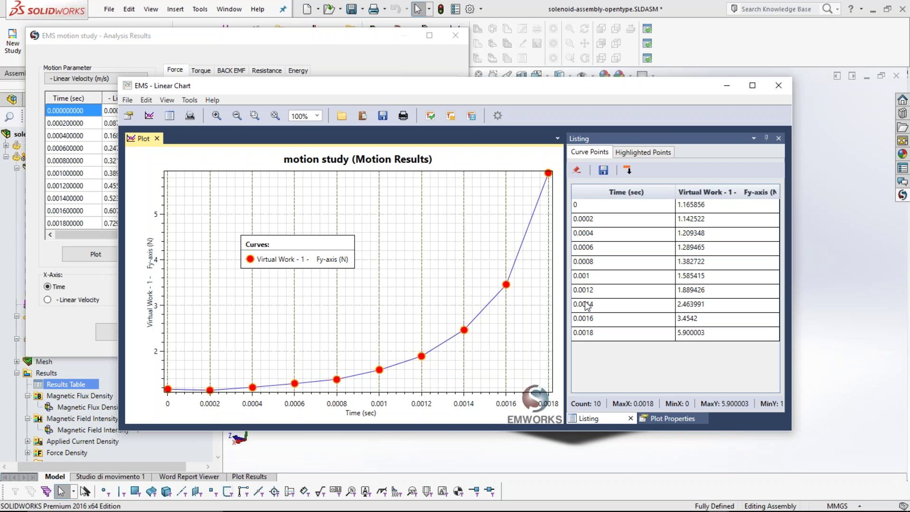
pyautogui.click(778, 85)
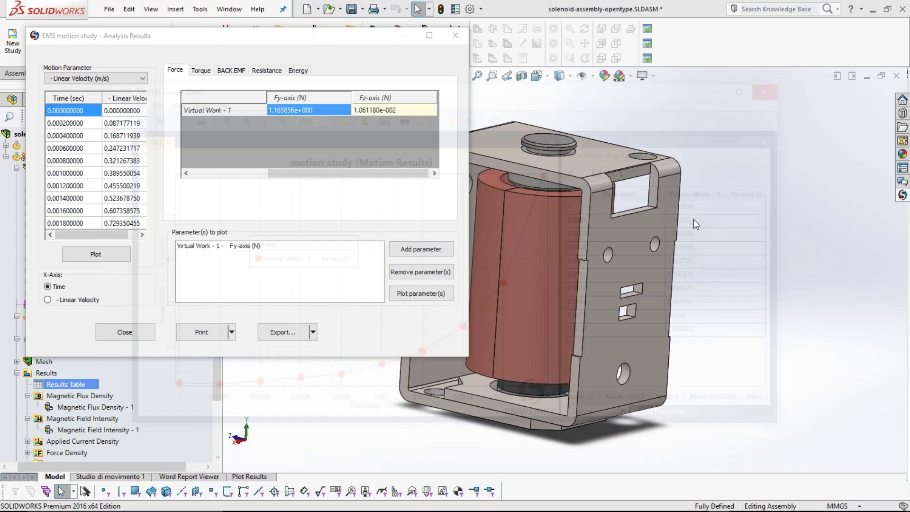
# Plot the BACK EMF of Wound Coil - 1 against time, and close the chart and the analysis results
pyautogui.click(231, 71)
pyautogui.click(298, 128)
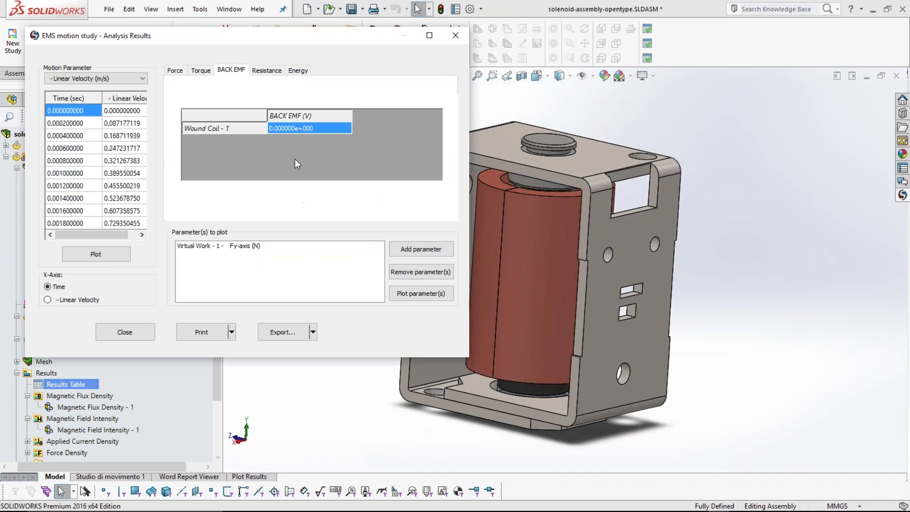
pyautogui.click(421, 250)
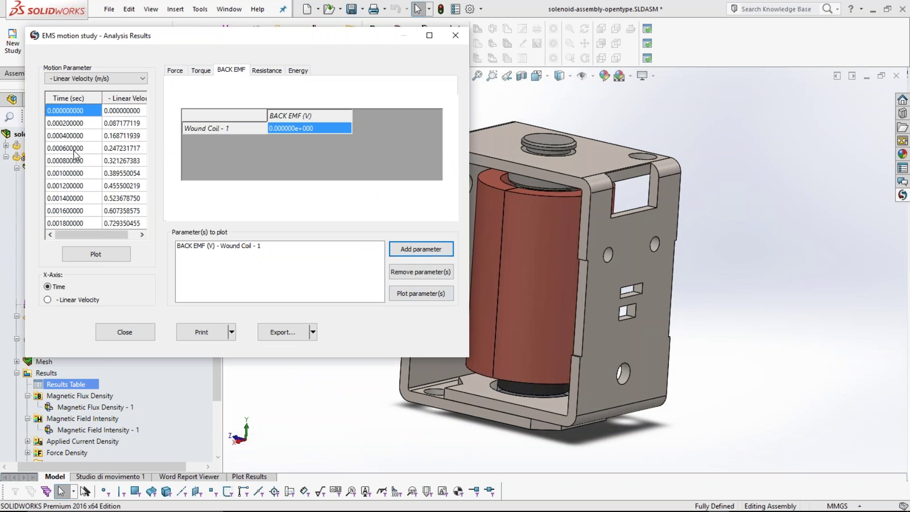
pyautogui.click(75, 123)
pyautogui.click(75, 148)
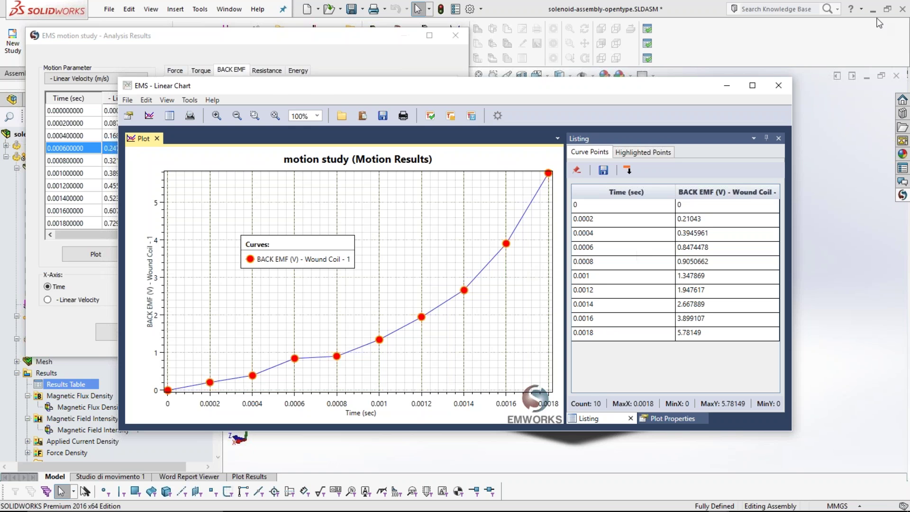
pyautogui.click(778, 86)
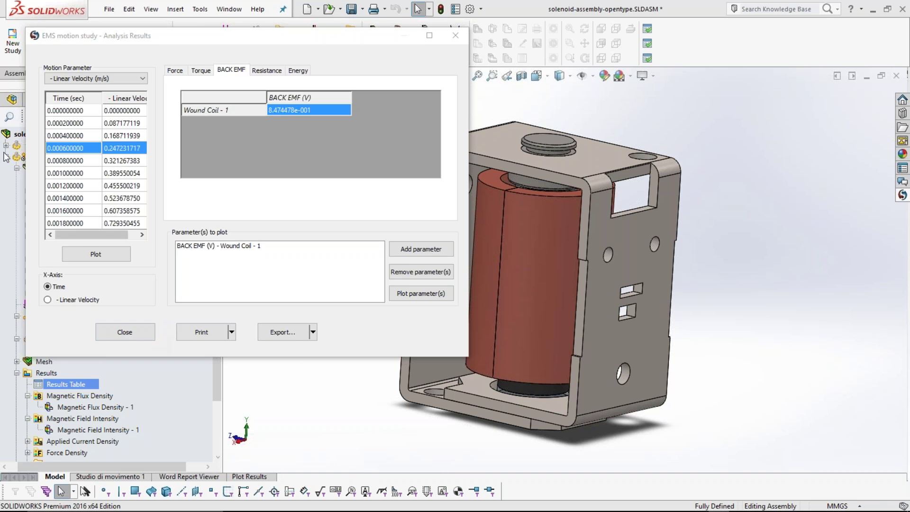
pyautogui.click(130, 331)
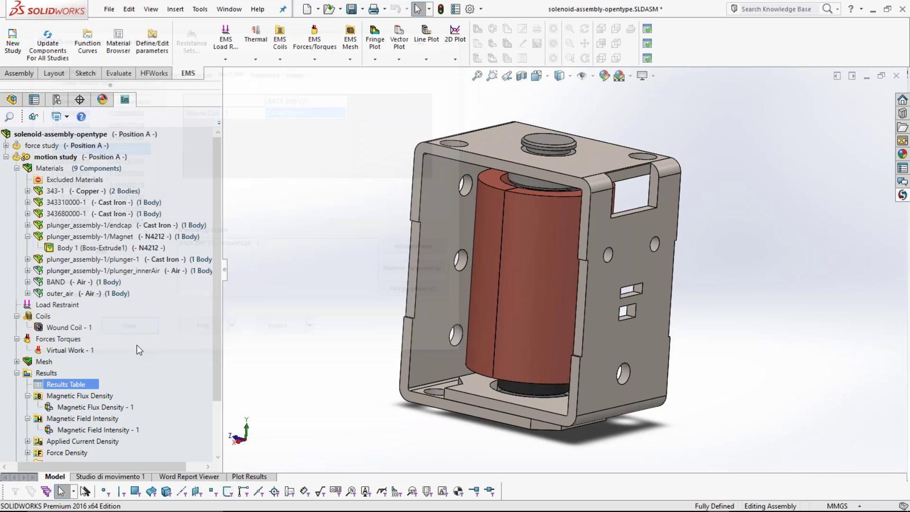
# Display the motion study's Magnetic Flux Density - 1 plot and examine the flux distribution in the sectioned solenoid
pyautogui.moveTo(378, 279)
pyautogui.mouseDown(button='middle')
pyautogui.moveTo(339, 244)
pyautogui.moveTo(383, 277)
pyautogui.mouseUp(button='middle')
pyautogui.doubleClick(95, 406)
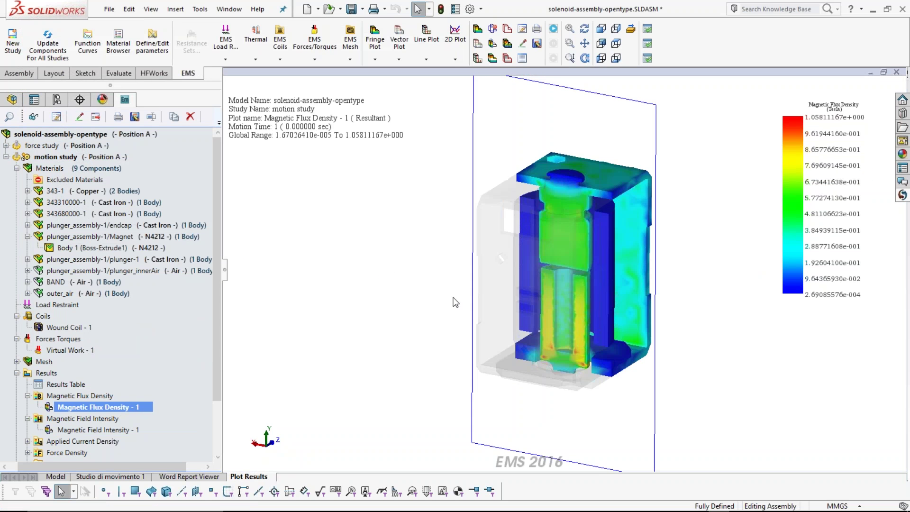
pyautogui.scroll(4, 592, 280)
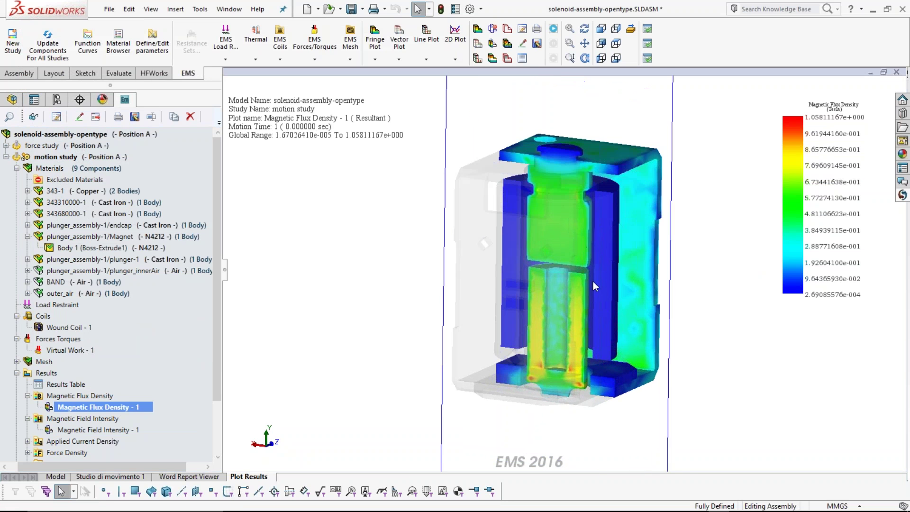
pyautogui.moveTo(344, 347); pyautogui.dragTo(378, 353, button='middle')
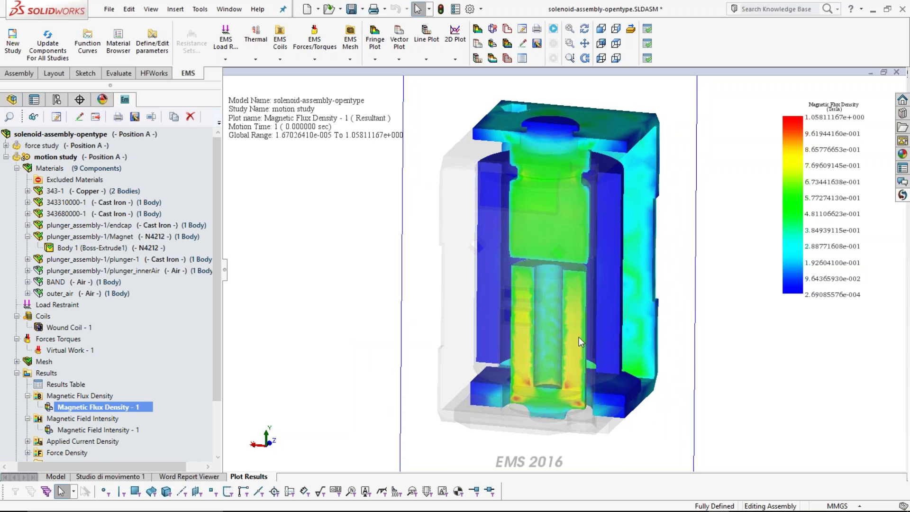
# Animate the Magnetic Flux Density - 1 plot versus time, stop the playback, and close the animation settings
pyautogui.rightClick(134, 408)
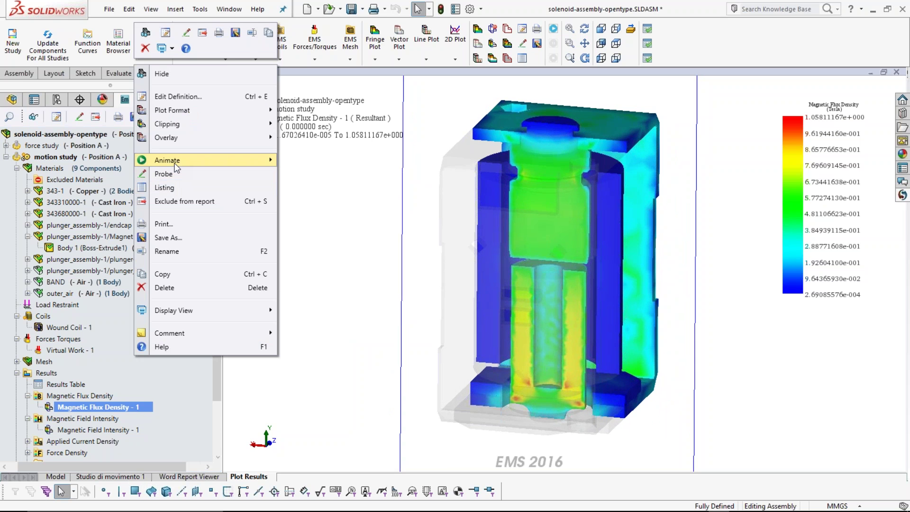
pyautogui.moveTo(175, 166)
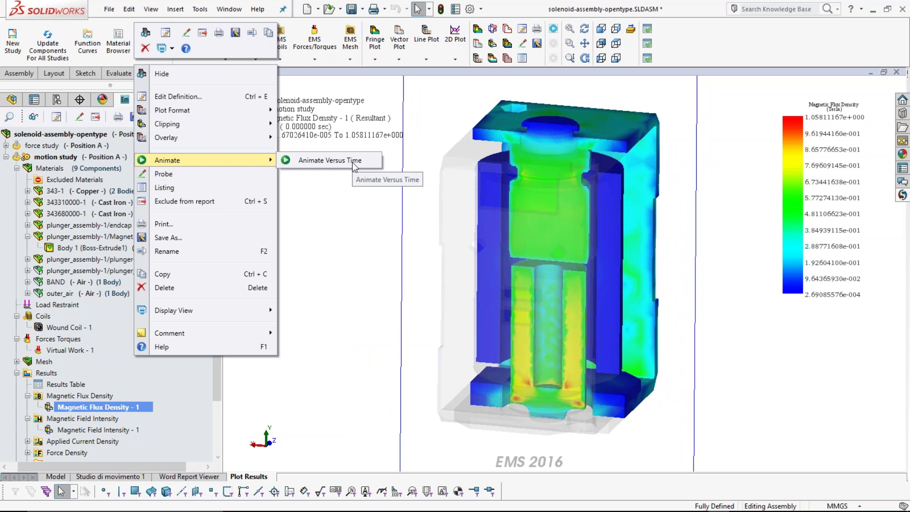
pyautogui.click(330, 160)
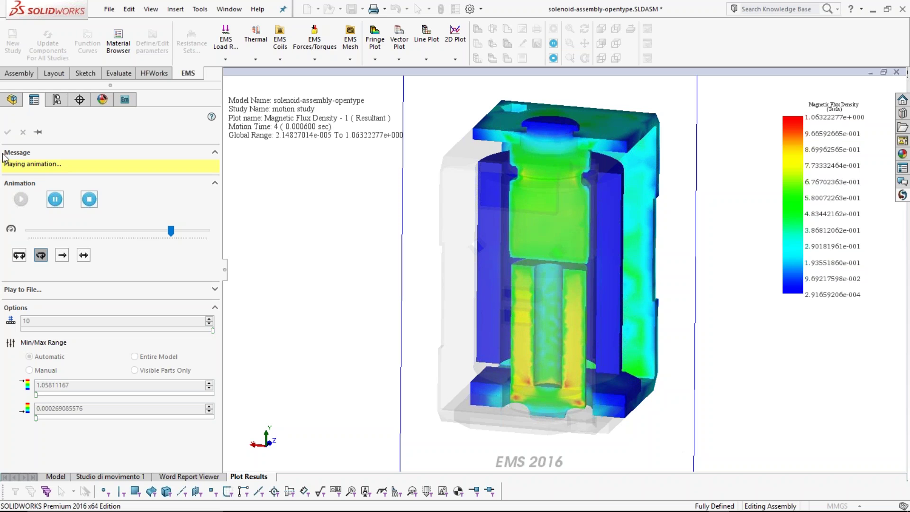
pyautogui.click(90, 200)
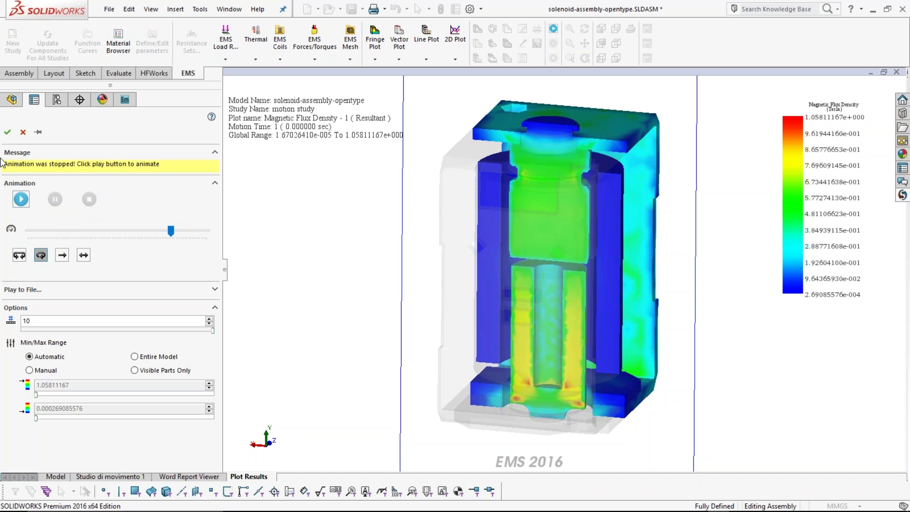
pyautogui.click(7, 132)
pyautogui.moveTo(309, 318)
pyautogui.mouseDown(button='middle')
pyautogui.moveTo(317, 280)
pyautogui.moveTo(309, 265)
pyautogui.moveTo(304, 312)
pyautogui.mouseUp(button='middle')
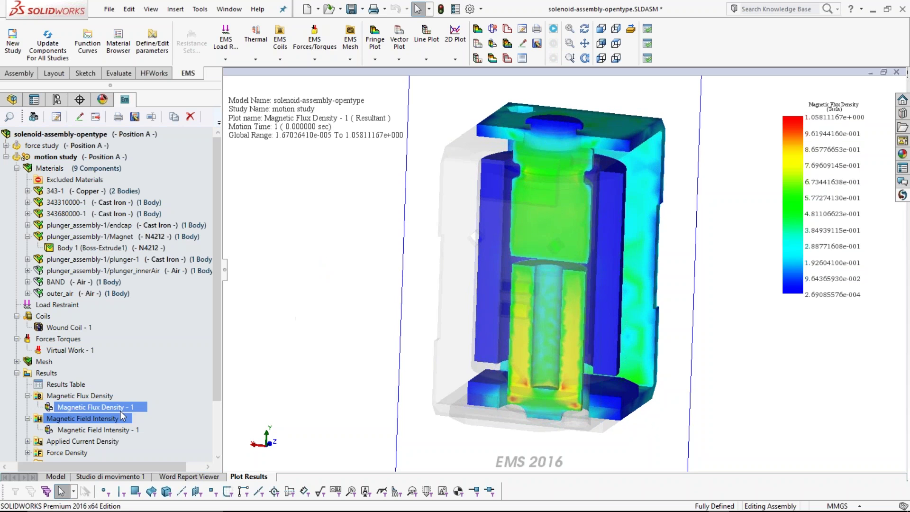
# Create a 3D vector plot of magnetic flux density without clipping, showing the resultant in Tesla, and accept its definition
pyautogui.rightClick(97, 395)
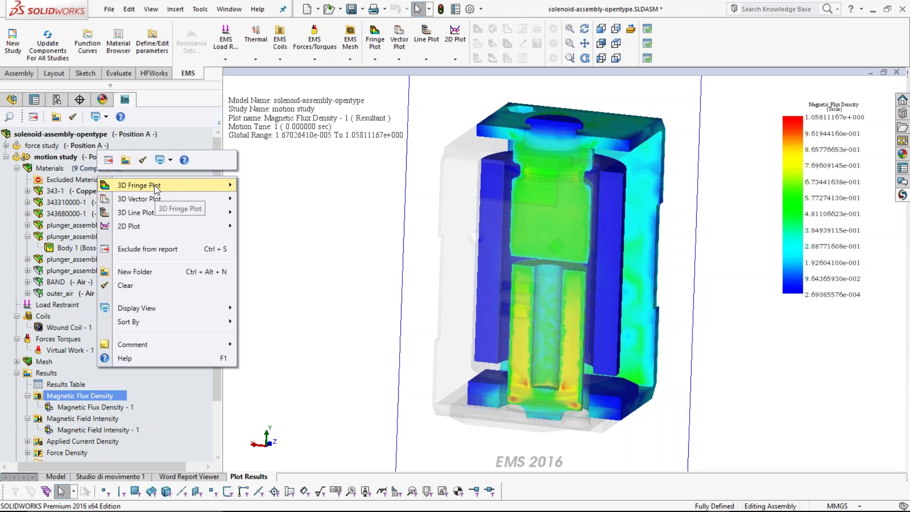
pyautogui.moveTo(155, 187)
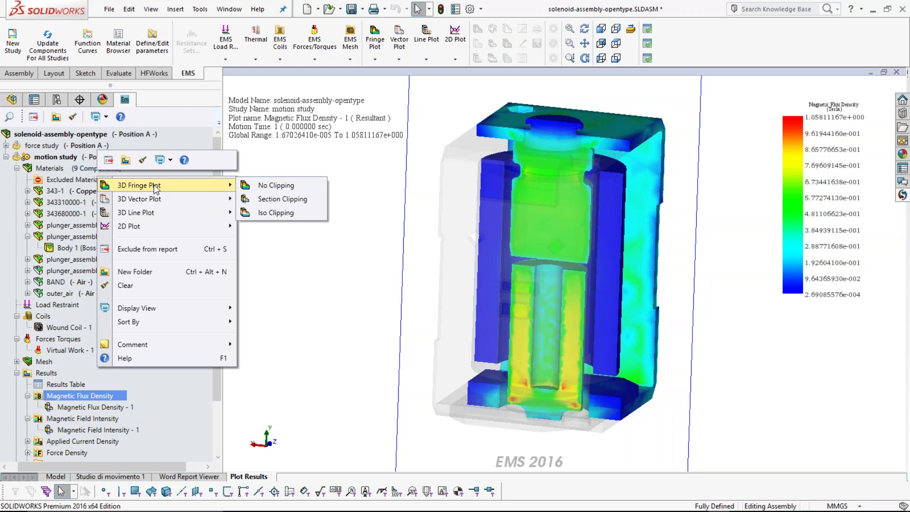
pyautogui.moveTo(180, 219)
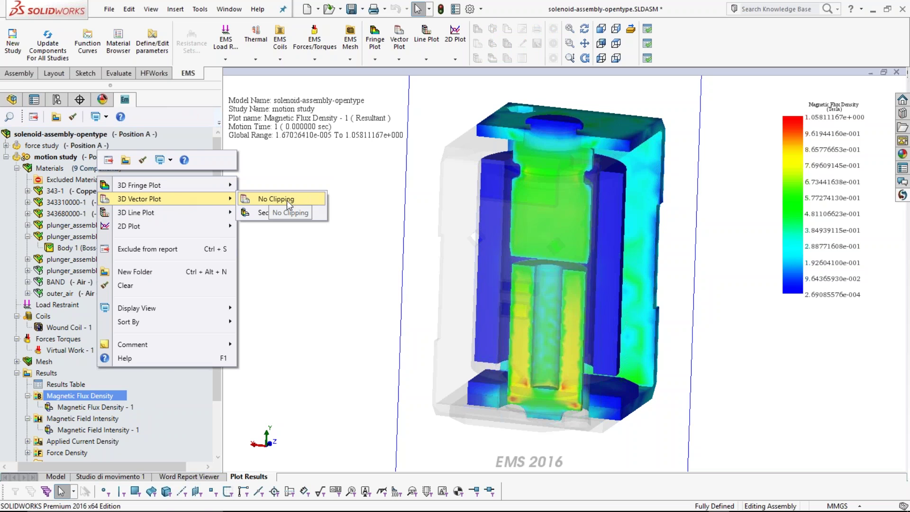
pyautogui.click(286, 200)
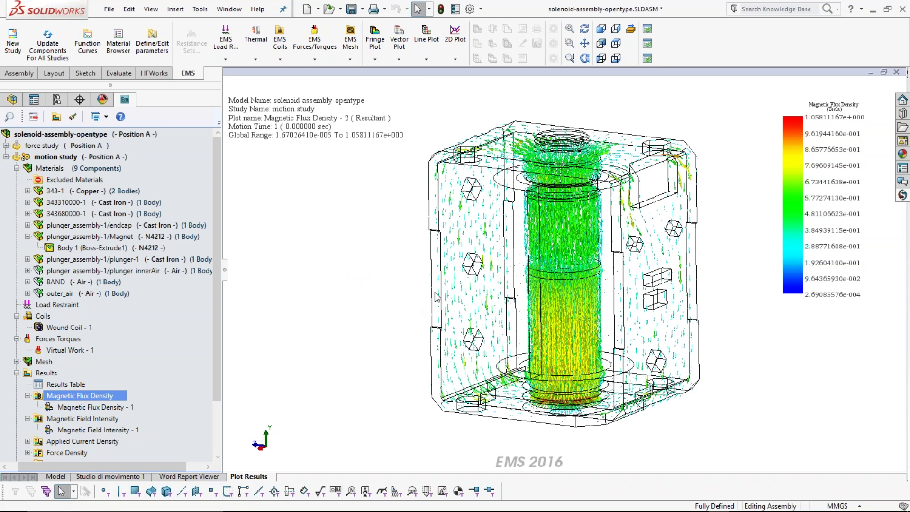
pyautogui.doubleClick(440, 297)
pyautogui.moveTo(440, 297); pyautogui.dragTo(429, 317, button='middle')
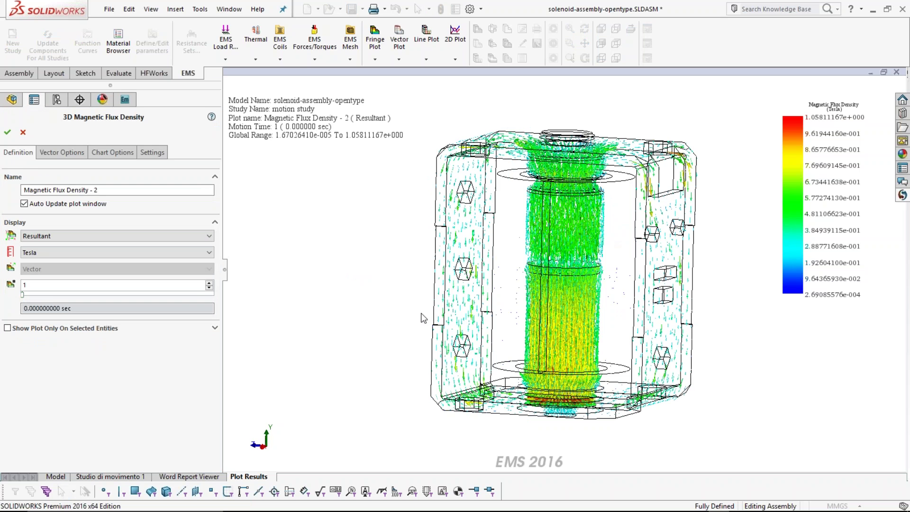
pyautogui.moveTo(425, 317)
pyautogui.mouseDown(button='middle')
pyautogui.moveTo(383, 334)
pyautogui.moveTo(398, 319)
pyautogui.moveTo(450, 312)
pyautogui.moveTo(460, 288)
pyautogui.moveTo(467, 303)
pyautogui.mouseUp(button='middle')
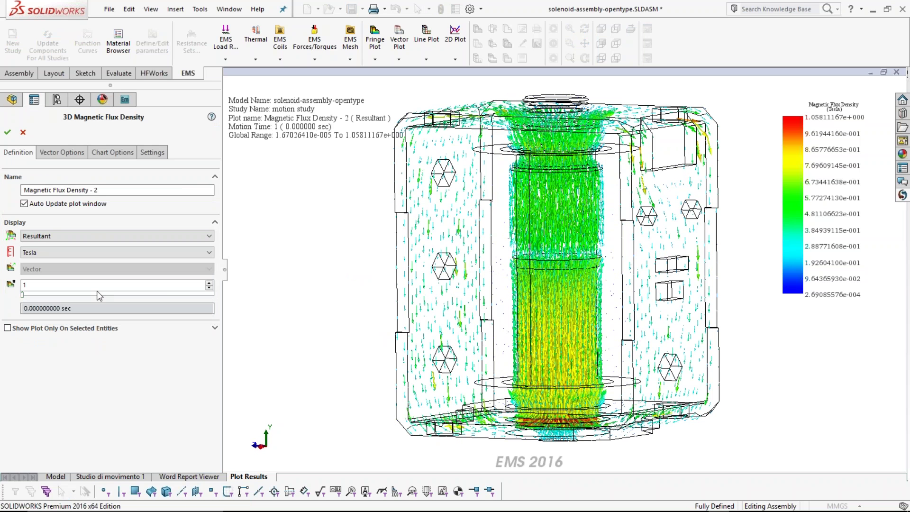
pyautogui.click(209, 282)
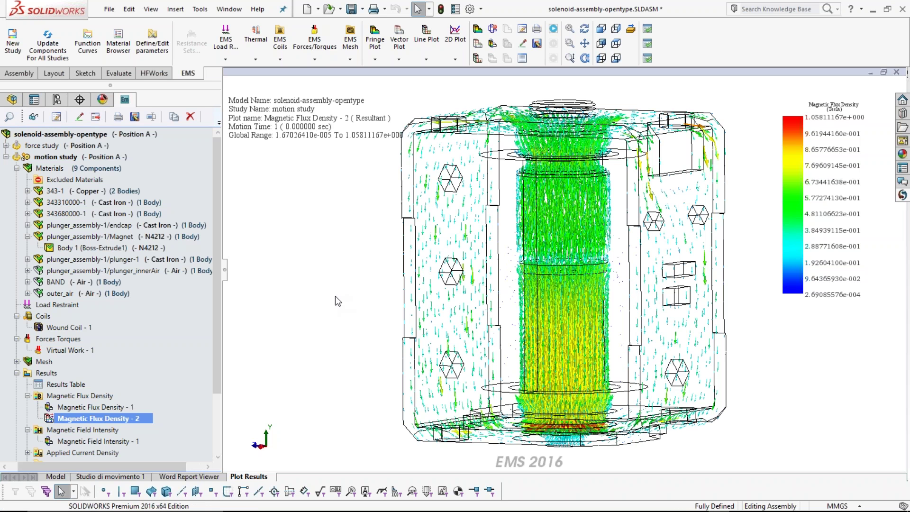
# Open the motion study-1 report and place the text cursor at the end of the Introduction section's placeholder sentence
pyautogui.scroll(-2, 220, 372)
pyautogui.scroll(-3, 221, 372)
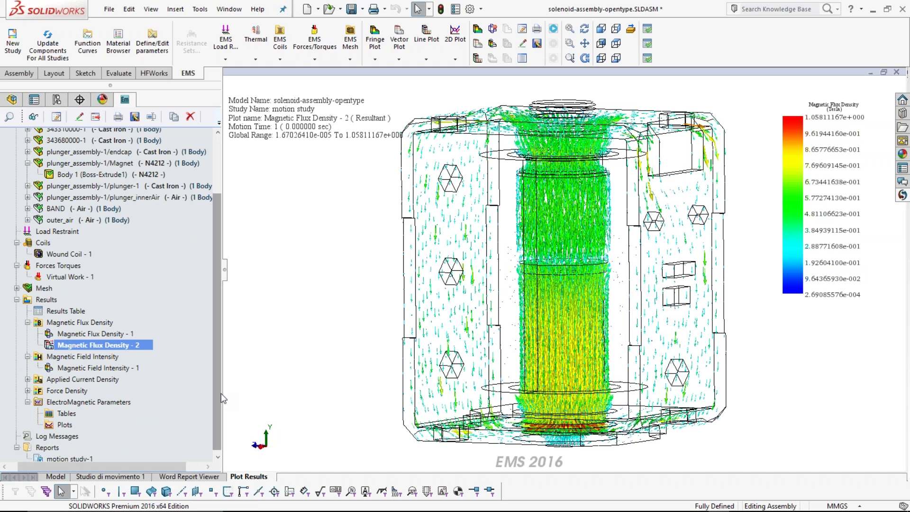
pyautogui.scroll(-1, 222, 407)
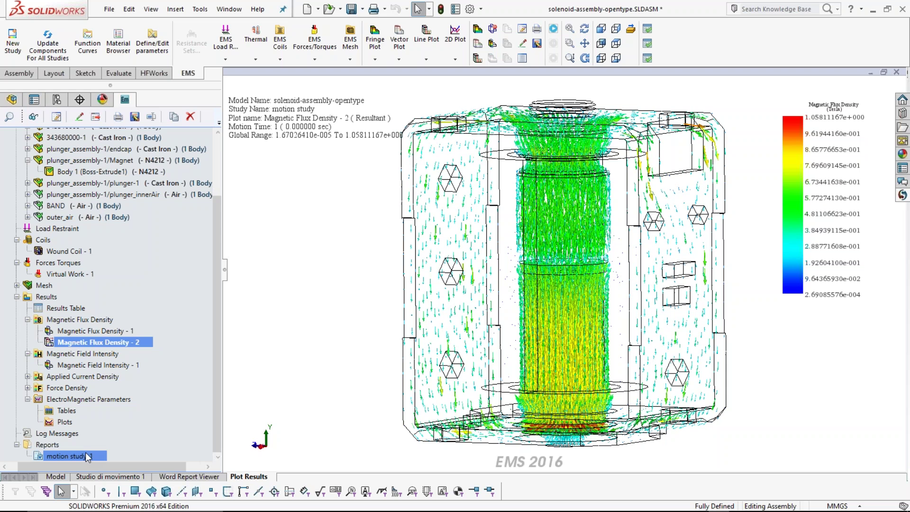
pyautogui.doubleClick(87, 456)
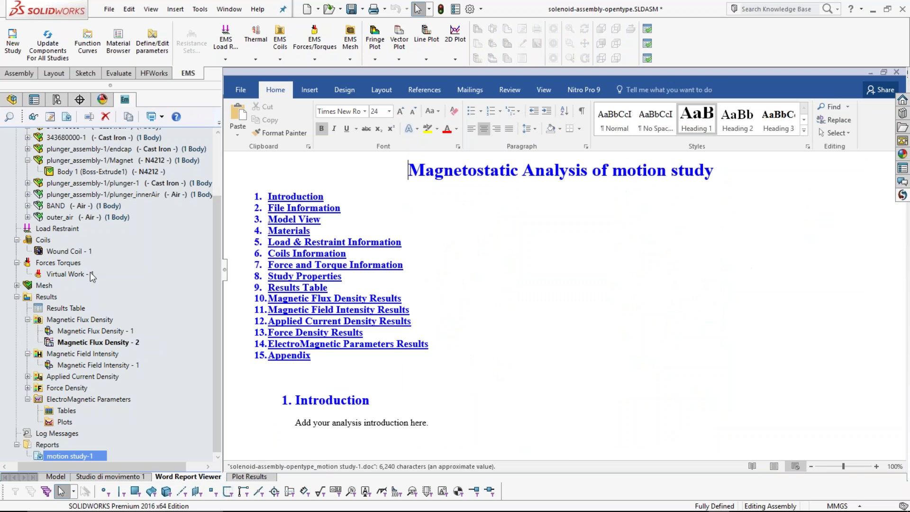
pyautogui.scroll(-2, 608, 304)
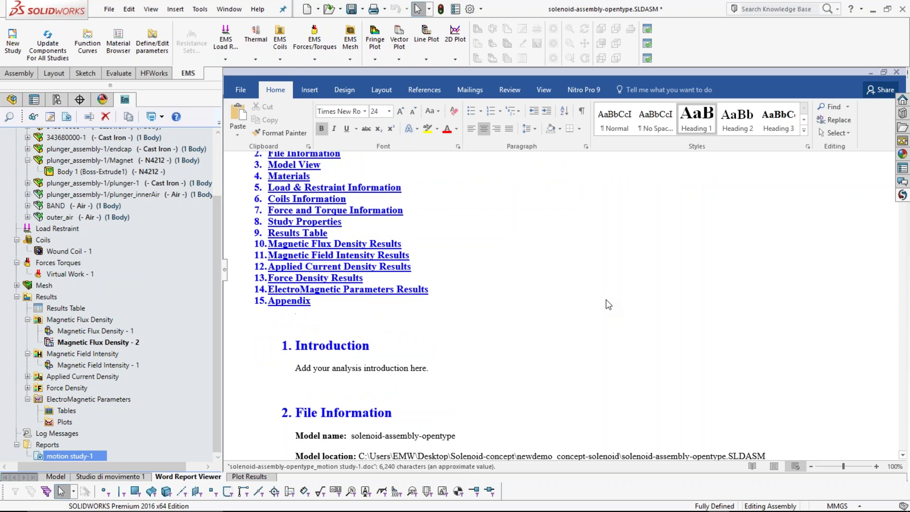
pyautogui.scroll(-2, 610, 298)
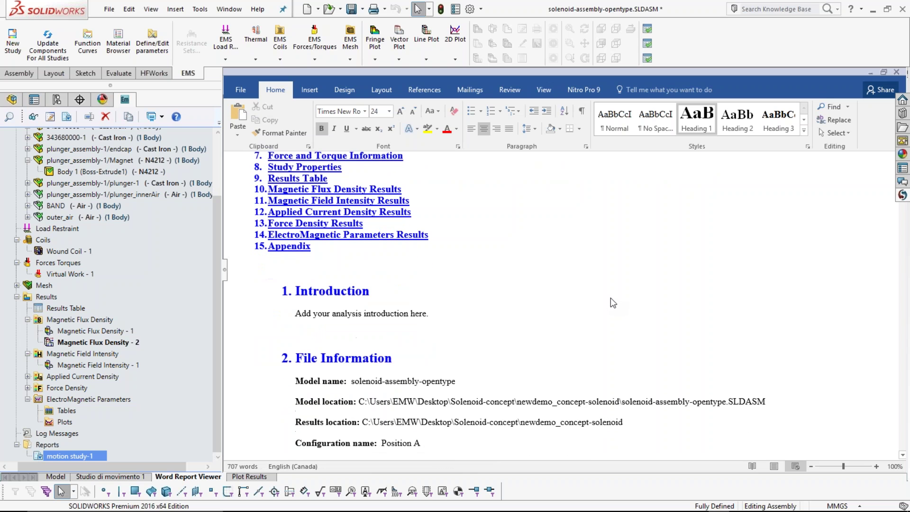
pyautogui.click(435, 317)
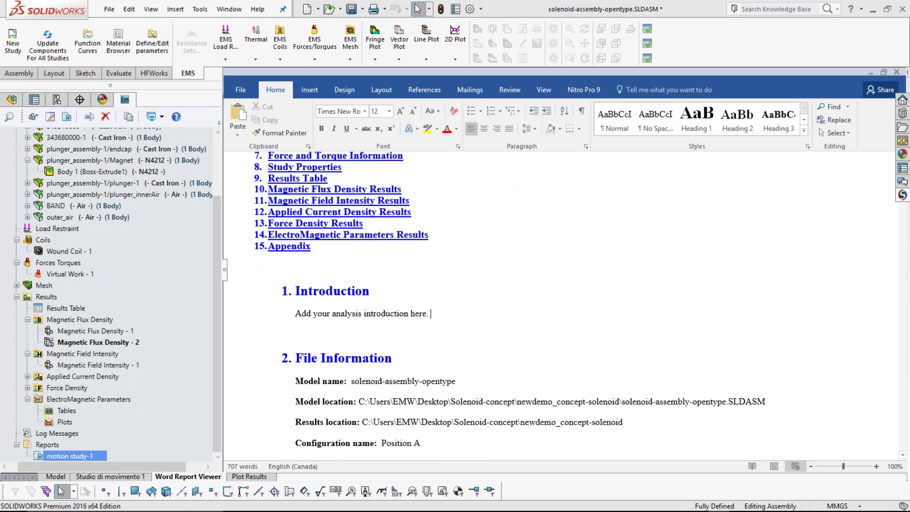
# Append "I can edit this report…." to the placeholder sentence in the report's Introduction section
pyautogui.write('I can')
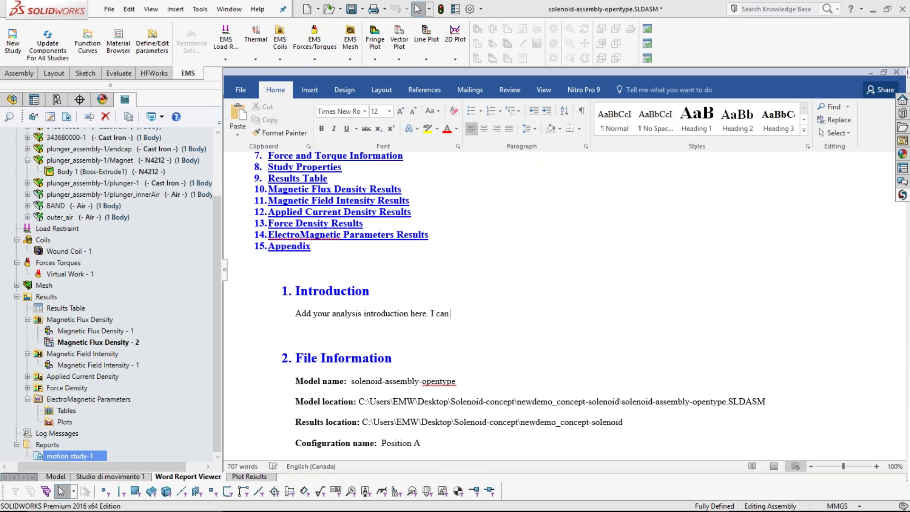
pyautogui.write(' edit this report…....')
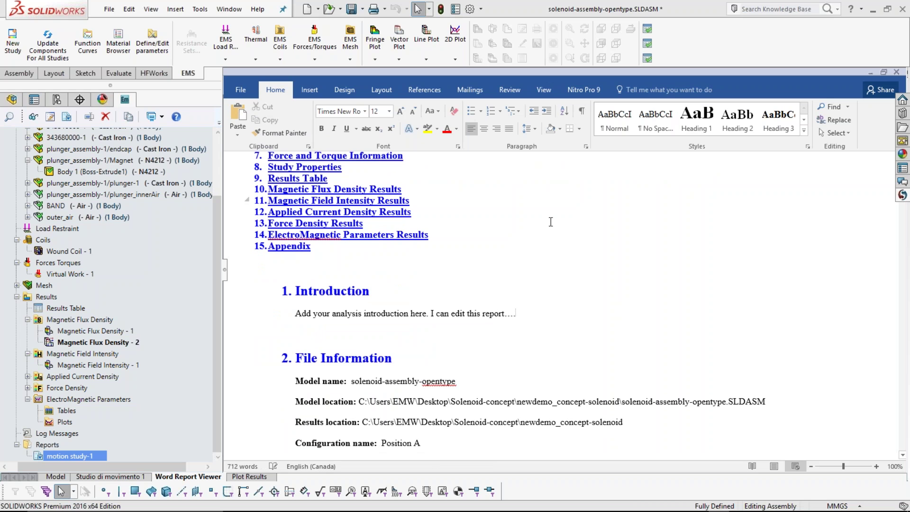
# Review the report's File Information, Model View and Materials sections, and return to the table of contents at the beginning
pyautogui.scroll(-3, 586, 302)
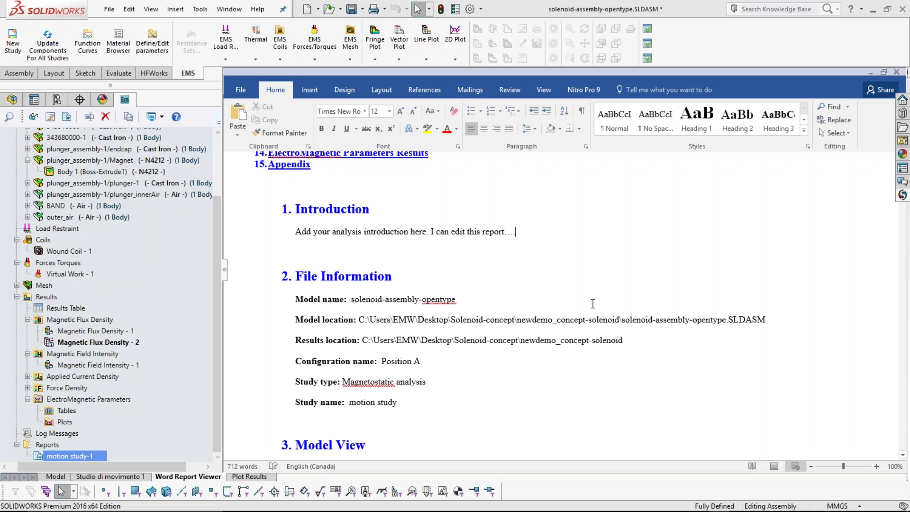
pyautogui.scroll(-3, 498, 328)
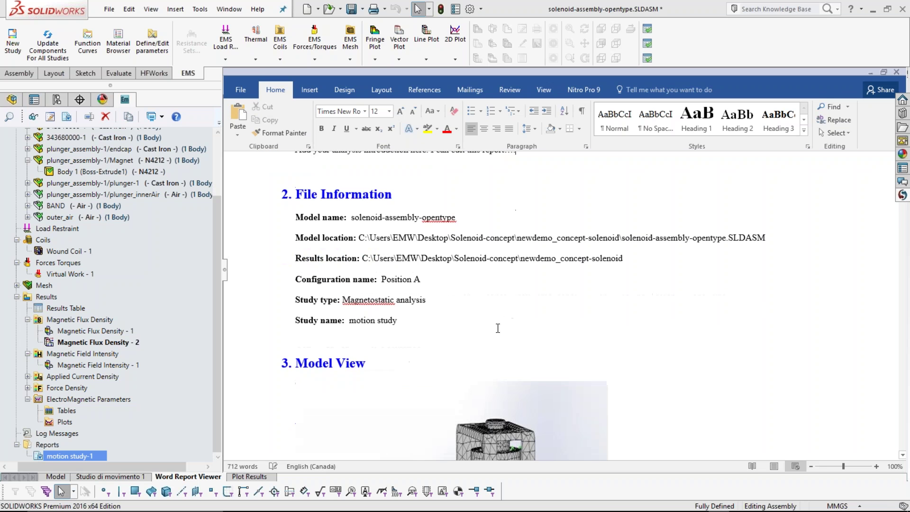
pyautogui.scroll(-5, 497, 328)
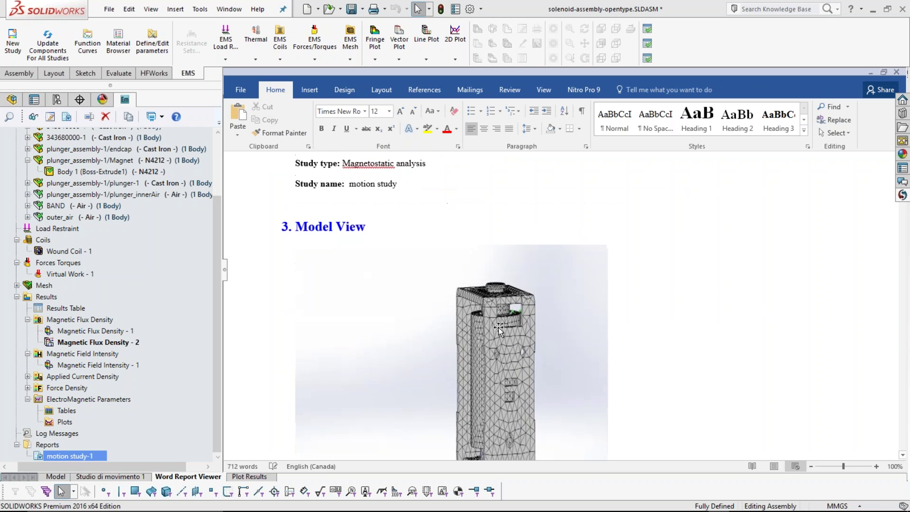
pyautogui.scroll(-5, 499, 328)
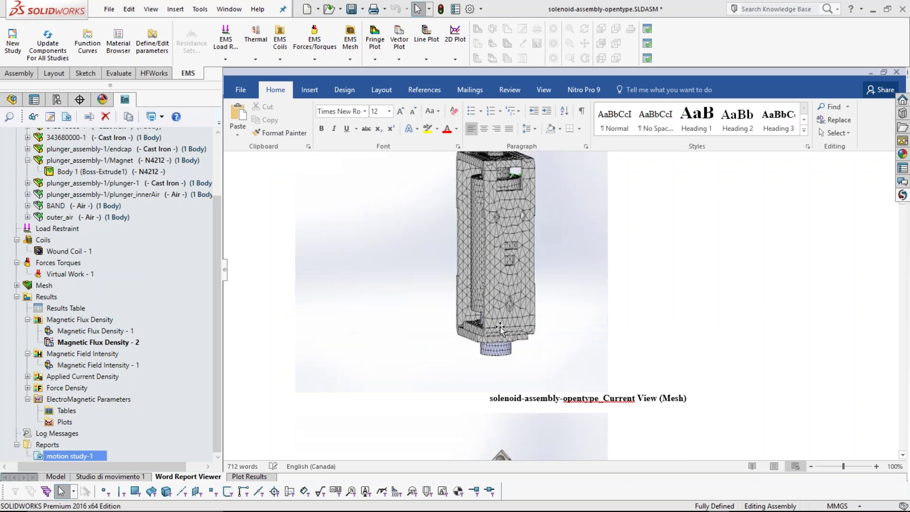
pyautogui.scroll(-6, 500, 328)
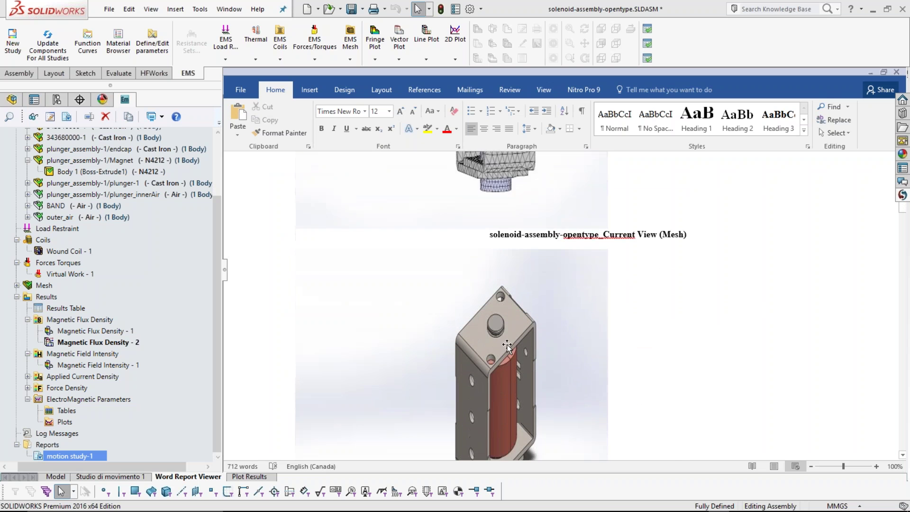
pyautogui.scroll(-6, 507, 346)
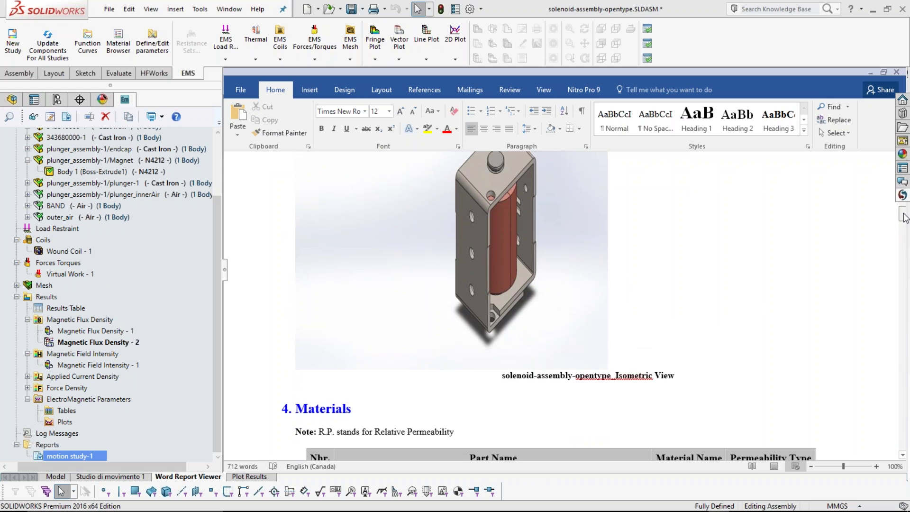
pyautogui.moveTo(903, 217); pyautogui.dragTo(872, 132)
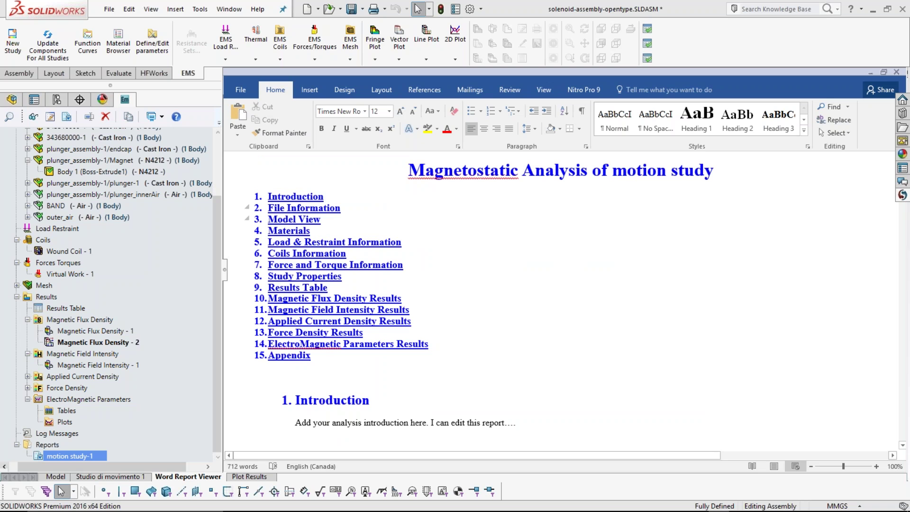
# Return to the solenoid model and start a linear 2D plot of the motion study's magnetic flux density
pyautogui.click(64, 479)
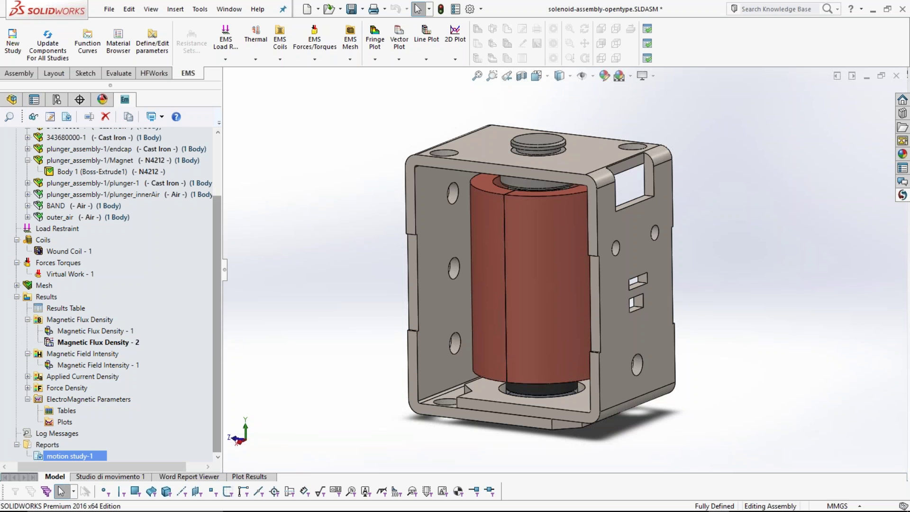
pyautogui.scroll(3, 223, 319)
pyautogui.scroll(-2, 224, 320)
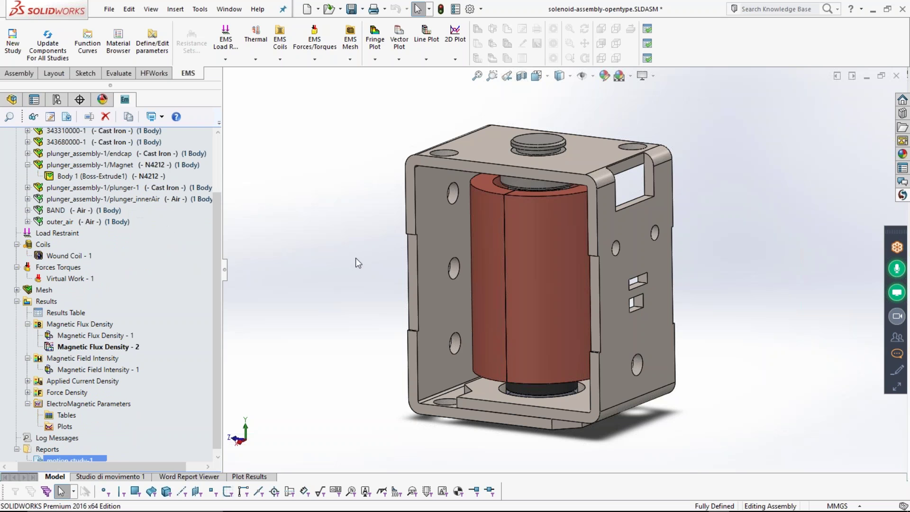
pyautogui.moveTo(355, 258); pyautogui.dragTo(355, 264, button='middle')
pyautogui.moveTo(355, 264); pyautogui.dragTo(366, 275)
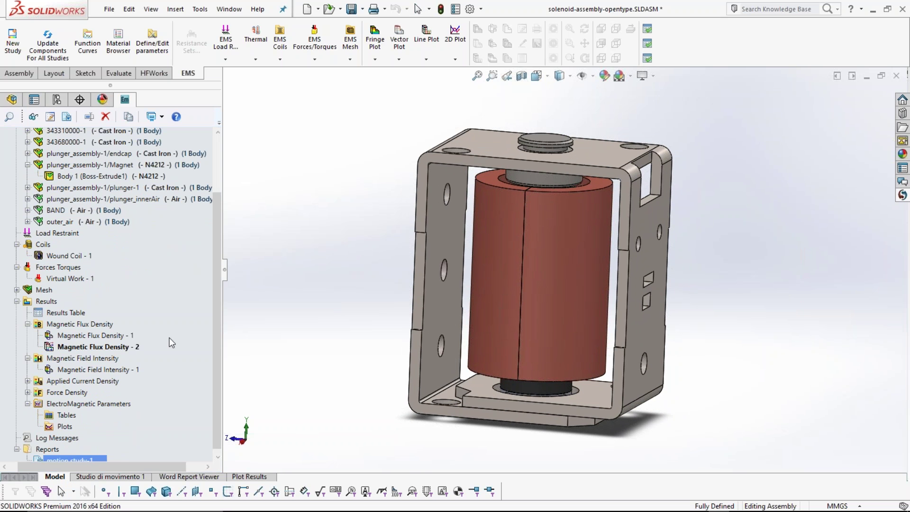
pyautogui.press('Escape')
pyautogui.click(80, 317)
pyautogui.rightClick(81, 324)
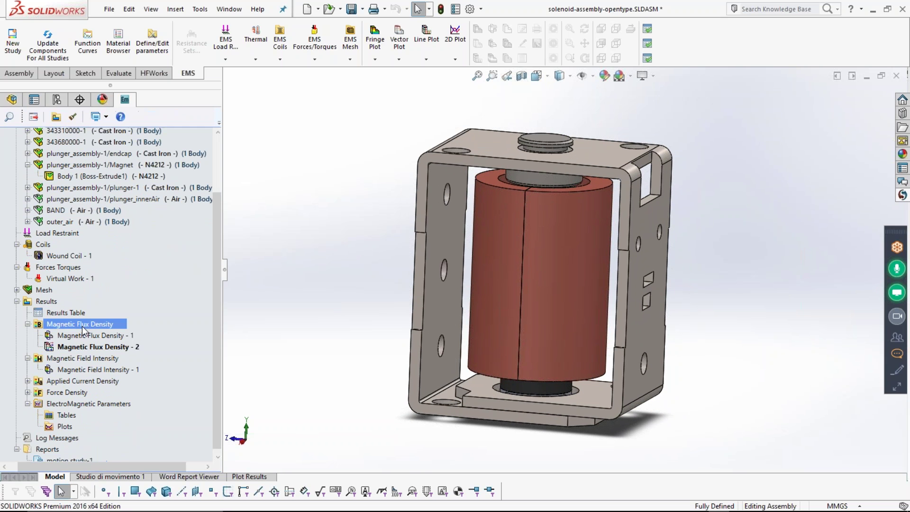
pyautogui.moveTo(194, 156)
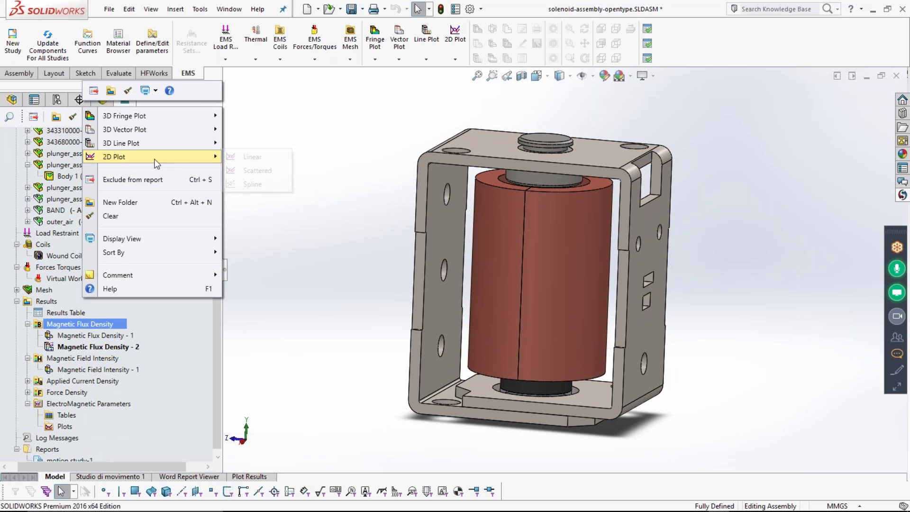
pyautogui.click(243, 158)
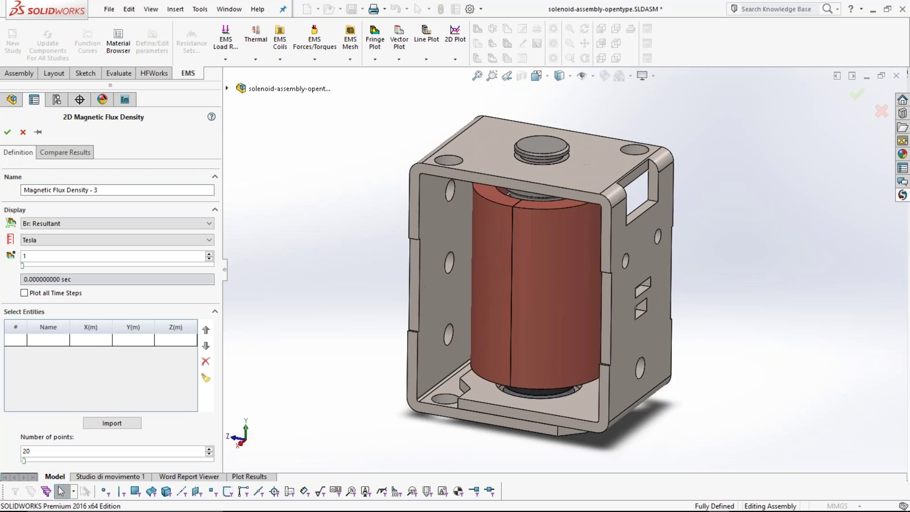
# Define the plot line with one point on the solenoid's upper disc face and one on the plunger's endcap
pyautogui.click(541, 150)
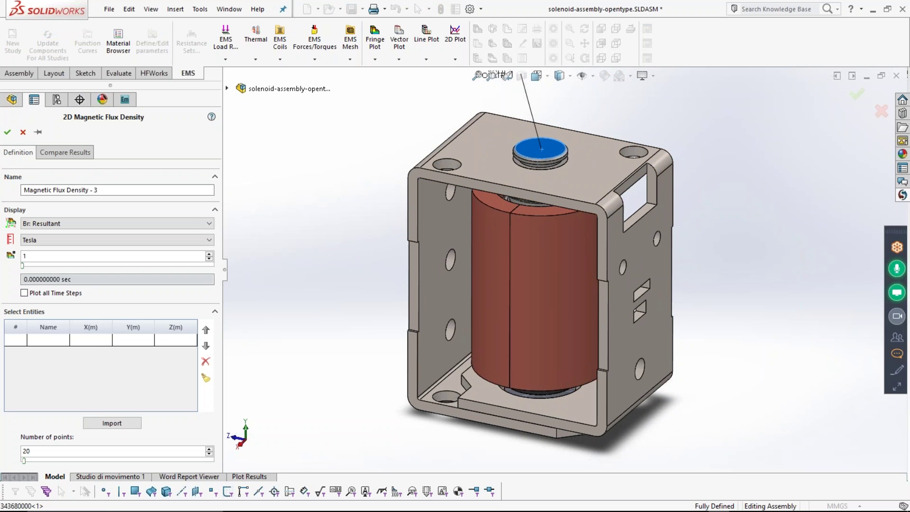
pyautogui.moveTo(393, 218); pyautogui.dragTo(493, 384, button='middle')
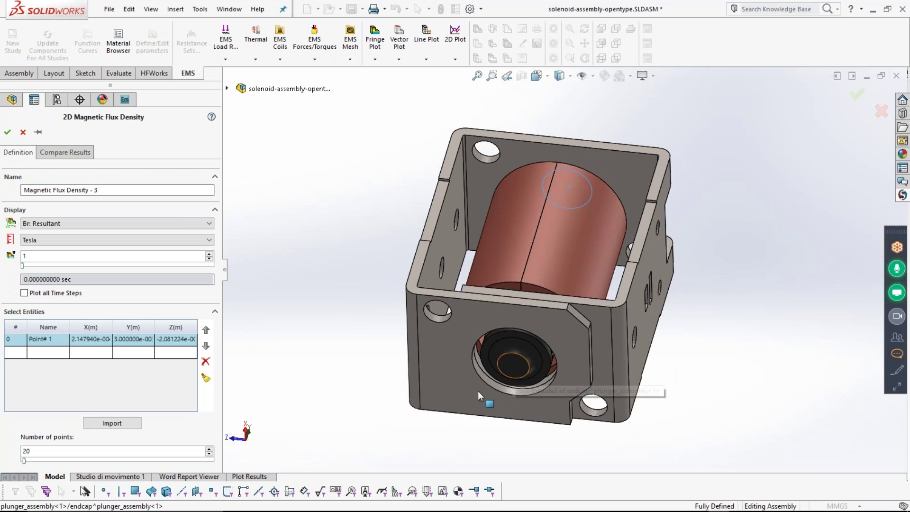
pyautogui.click(478, 390)
pyautogui.moveTo(352, 257); pyautogui.dragTo(332, 425, button='middle')
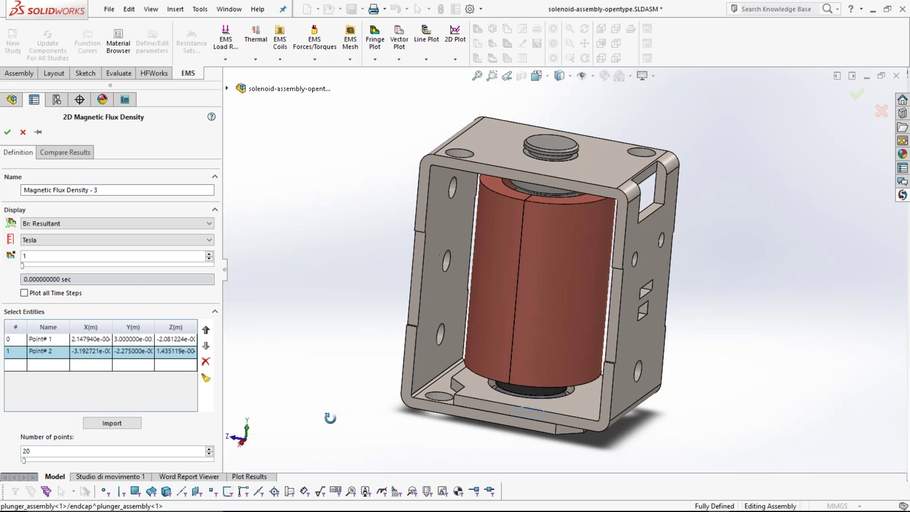
# Set the 2D plot to 50 points at the 0.0004 sec motion time step and generate the chart
pyautogui.doubleClick(26, 451)
pyautogui.write('50')
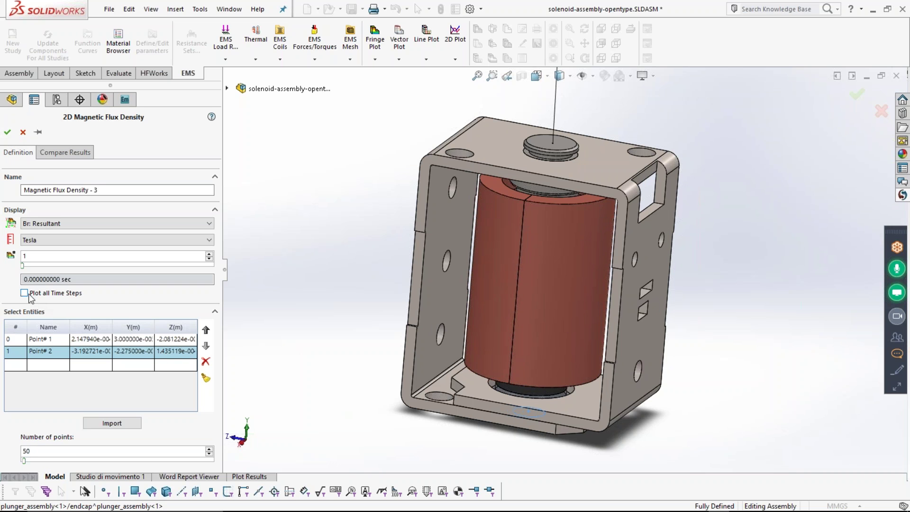
pyautogui.click(106, 281)
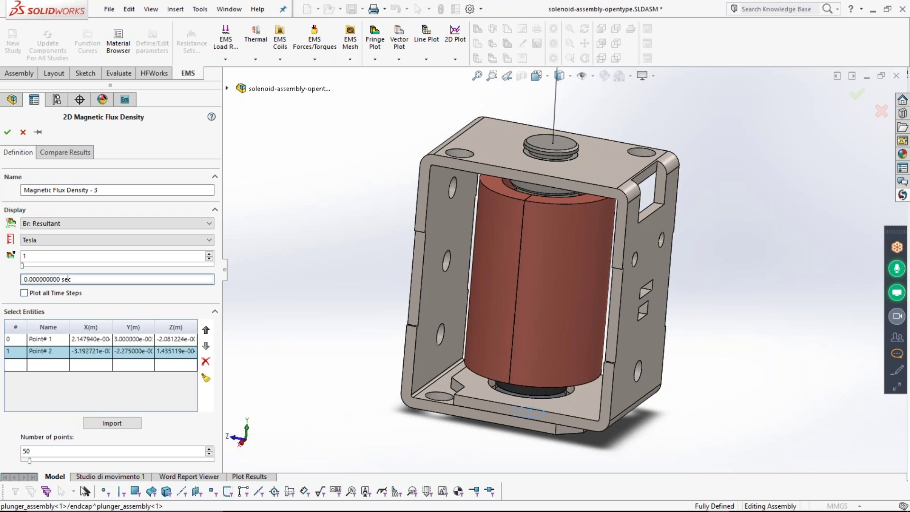
pyautogui.click(209, 254)
pyautogui.click(209, 254)
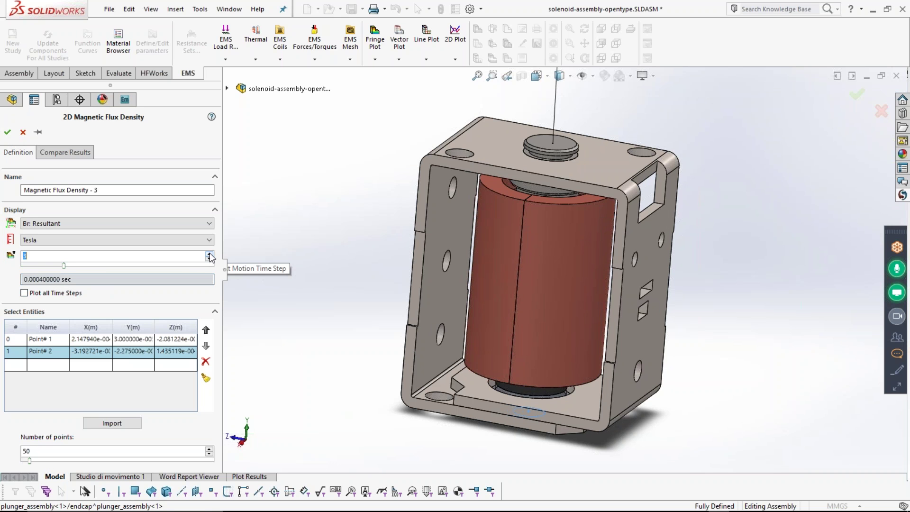
pyautogui.click(7, 132)
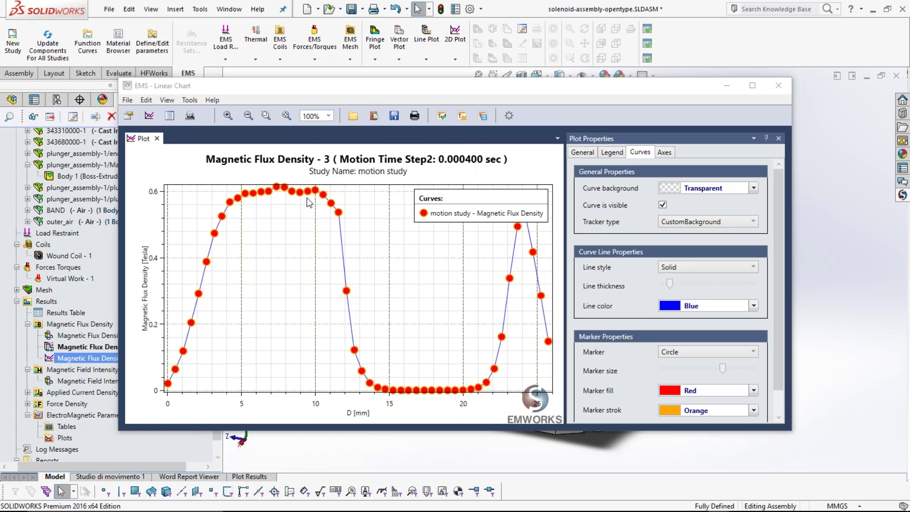
# Move the flux density chart's legend off the second peak of the curve and close the chart window
pyautogui.moveTo(495, 199); pyautogui.dragTo(429, 206)
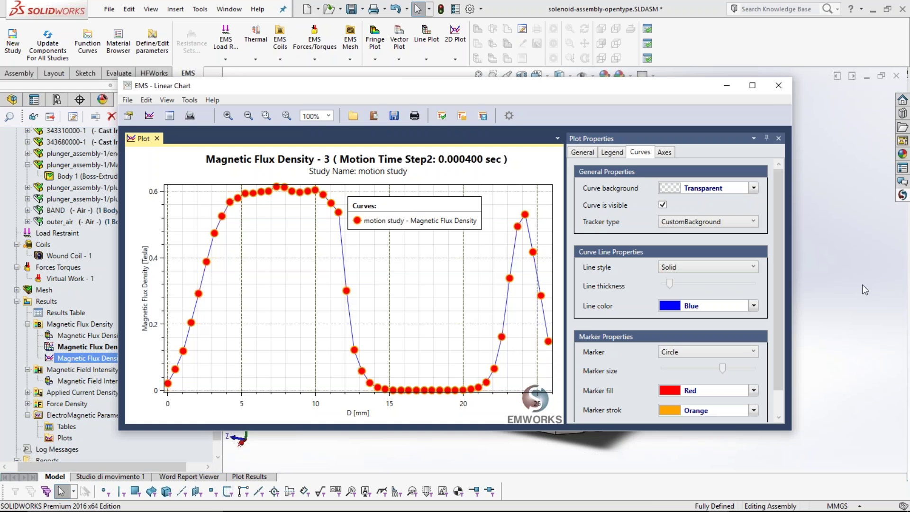
pyautogui.click(778, 87)
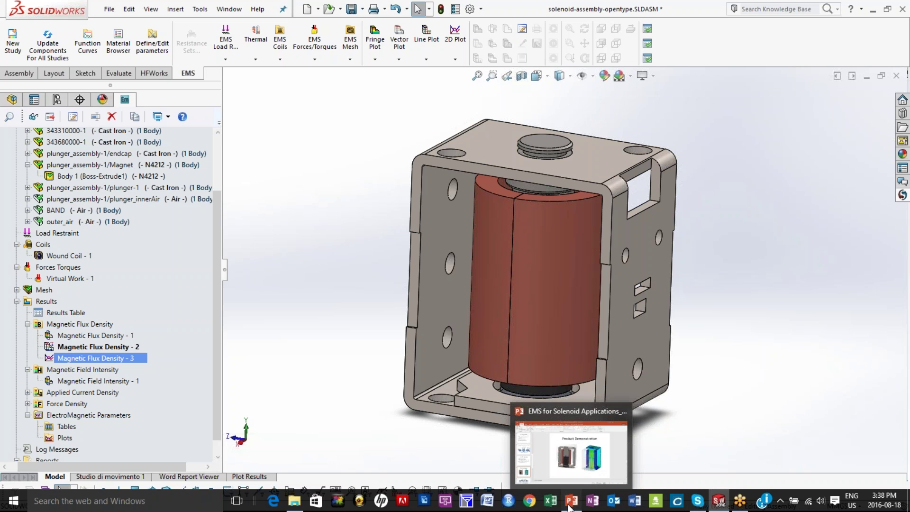
# Switch to the EMS for Solenoid Applications presentation in PowerPoint, start the slide show from the current slide, and advance to Products/Bundles
pyautogui.click(571, 502)
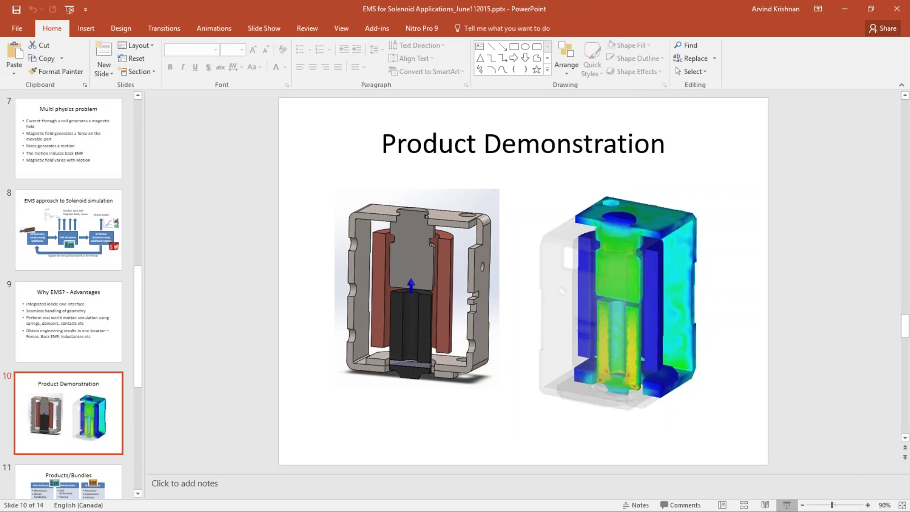
pyautogui.click(787, 505)
pyautogui.click(816, 266)
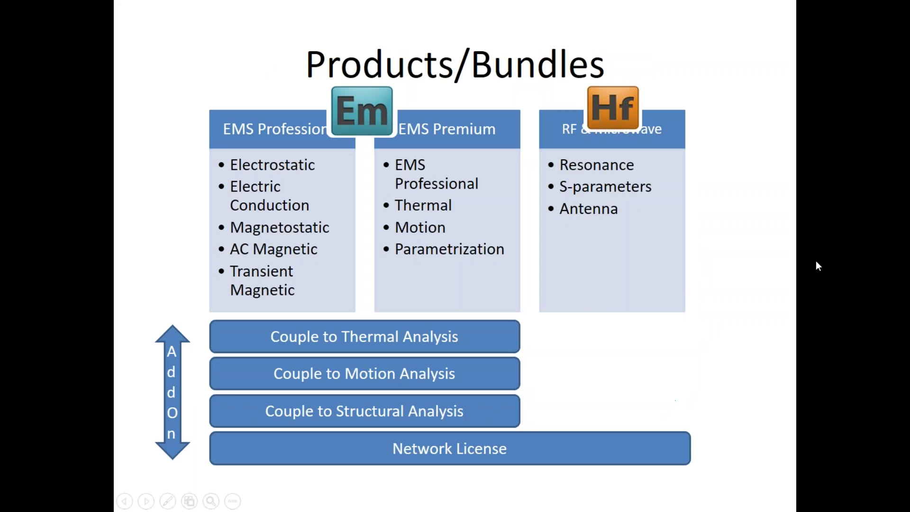